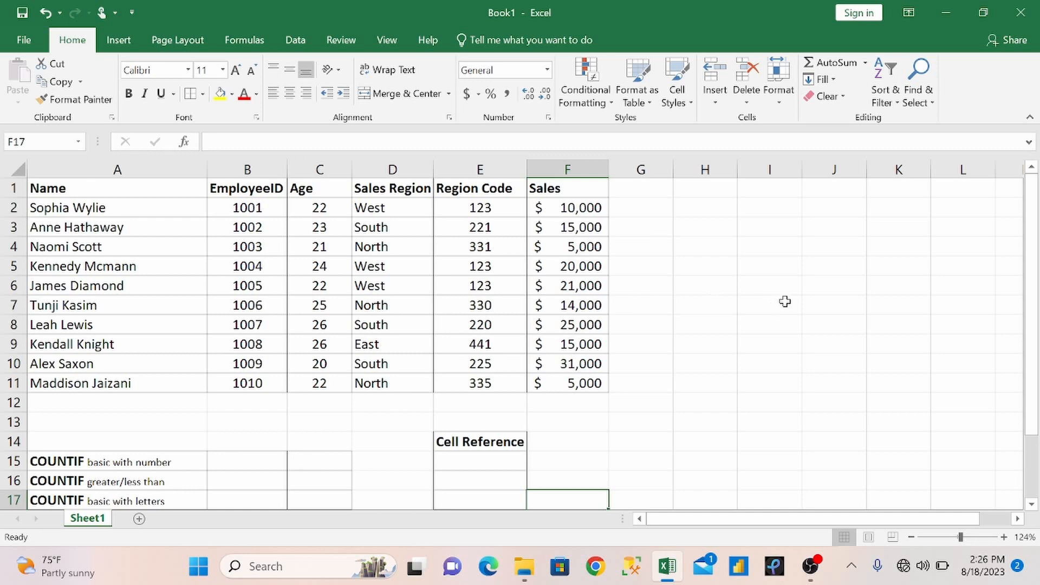
- Enter a COUNTIF formula in B15 that counts the ages in C2:C11 matching the criterion "=22"
{"action": "left_click_drag", "start_coordinate": [1032, 224], "coordinate": [1032, 287]}
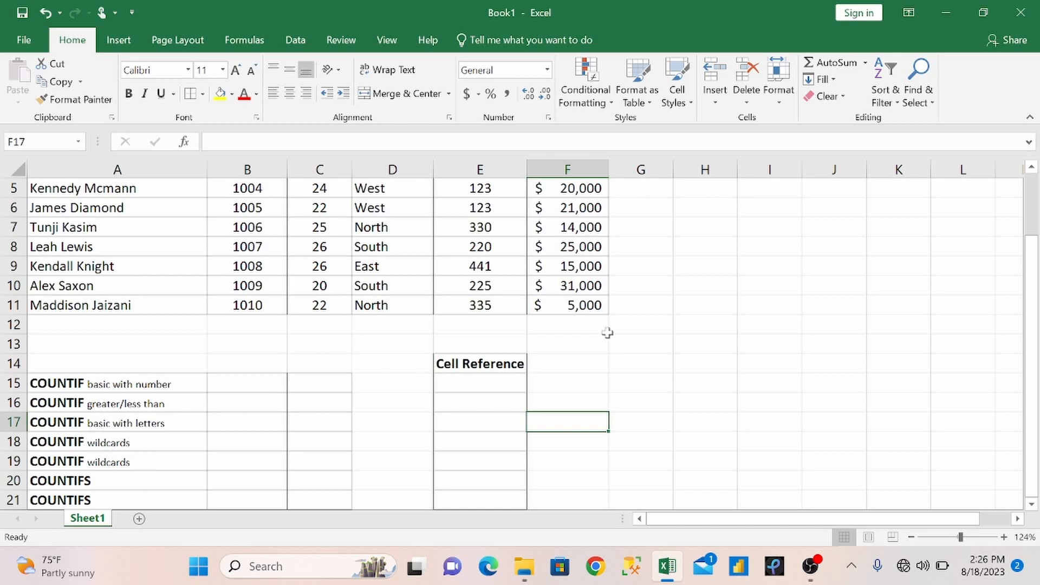
{"action": "left_click_drag", "start_coordinate": [1033, 331], "coordinate": [1032, 243]}
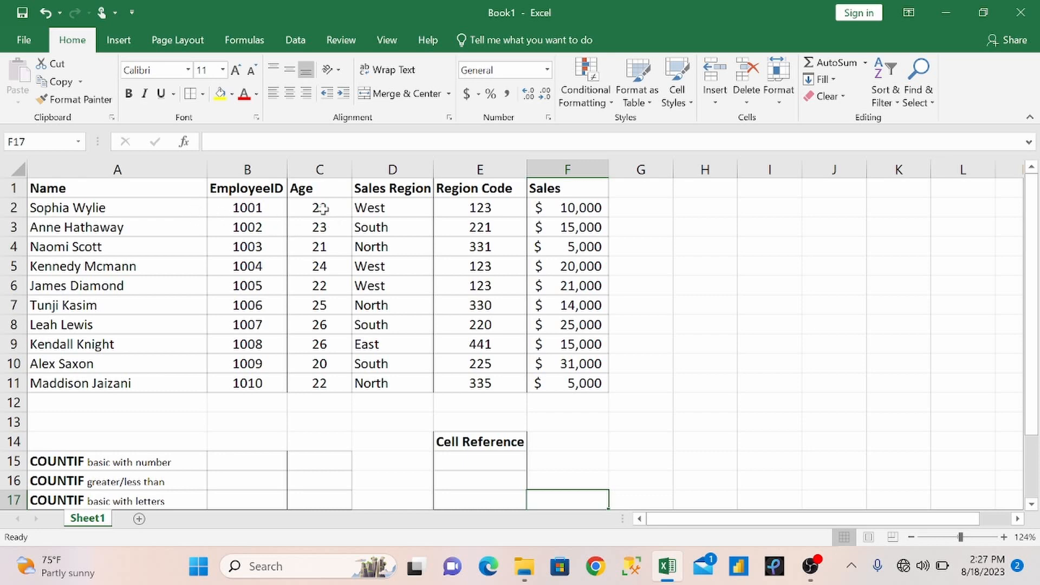
{"action": "double_click", "coordinate": [246, 460]}
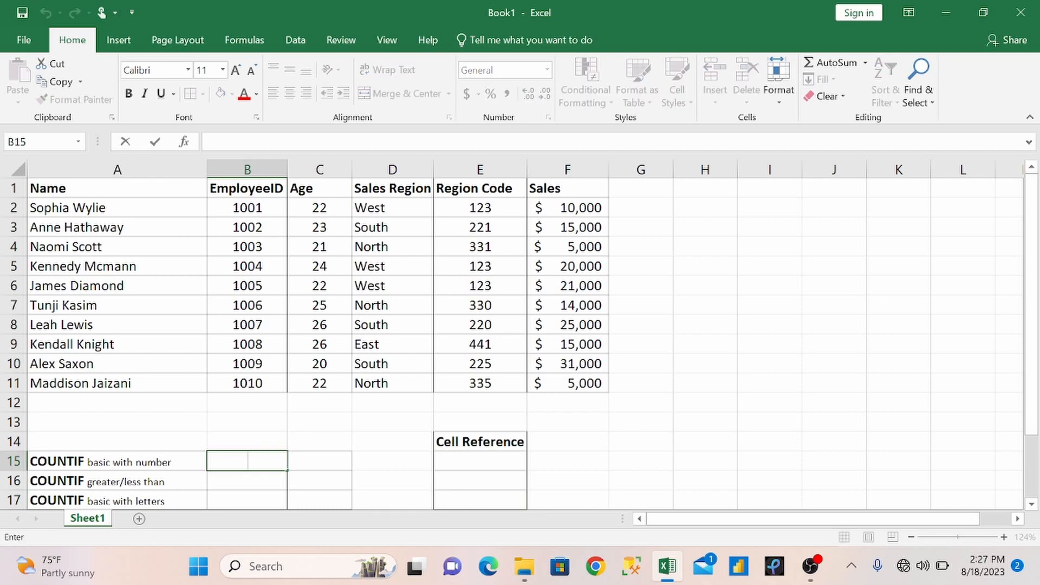
{"action": "type", "text": "=coun"}
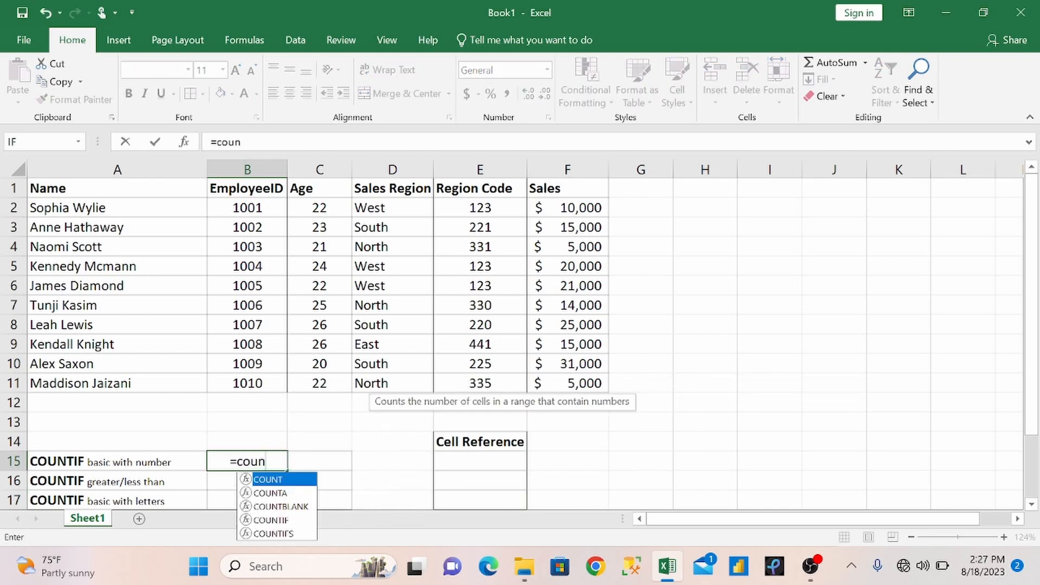
{"action": "type", "text": "tif"}
{"action": "key", "text": "Tab"}
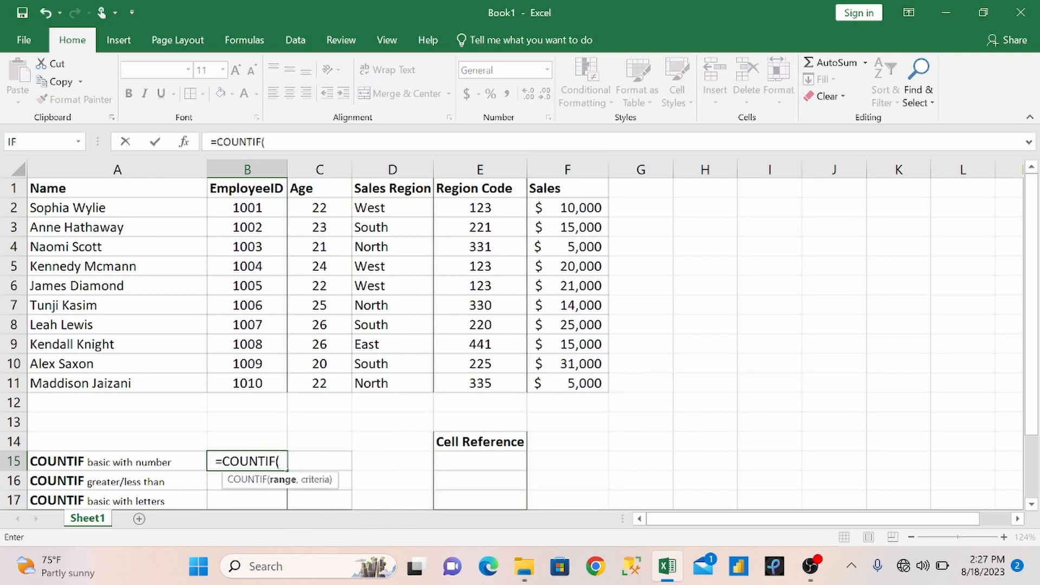
{"action": "left_click_drag", "start_coordinate": [320, 207], "coordinate": [322, 383]}
{"action": "type", "text": ","}
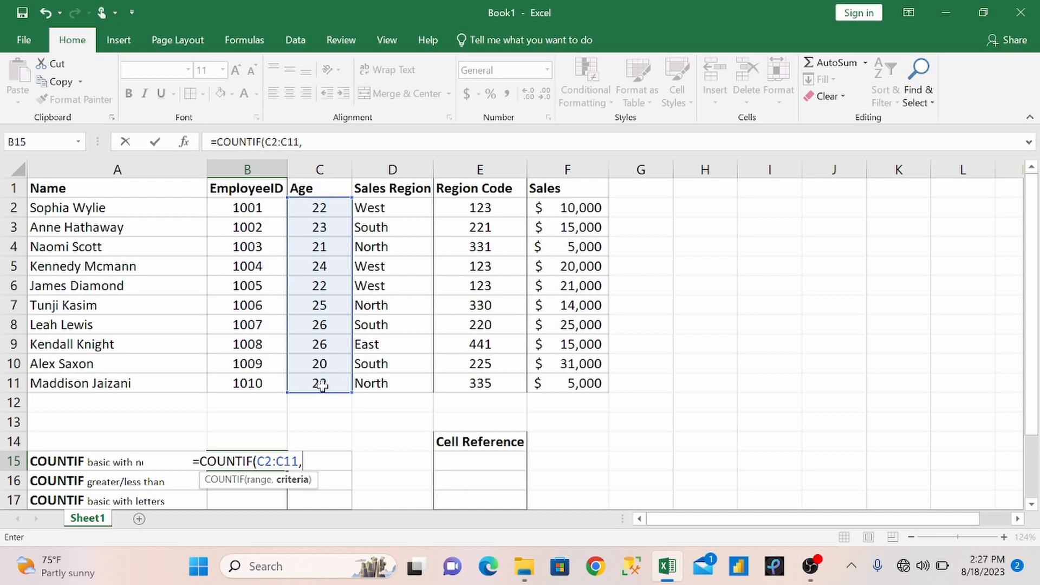
{"action": "type", "text": "\"="}
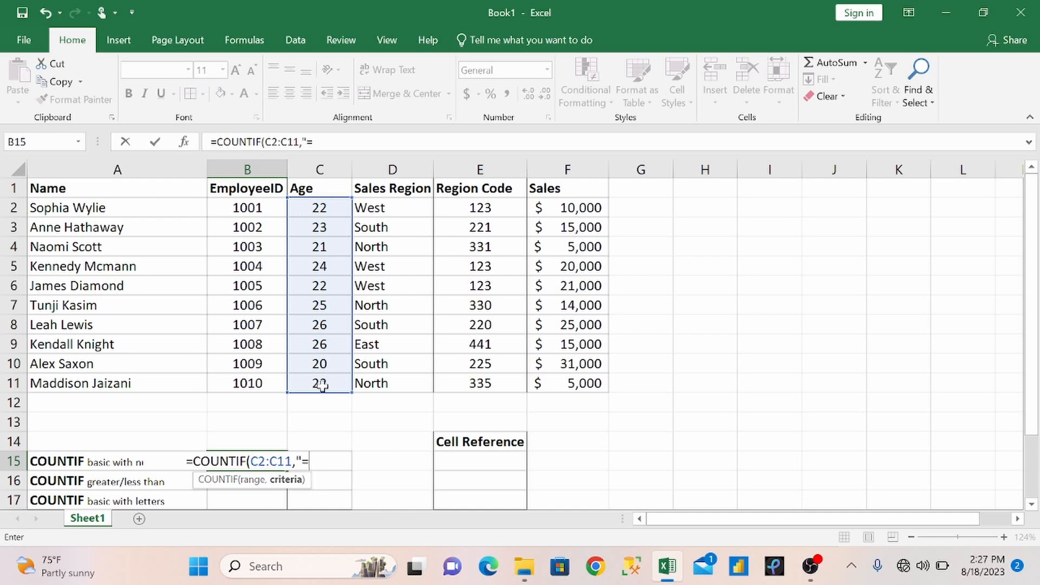
{"action": "type", "text": "22\""}
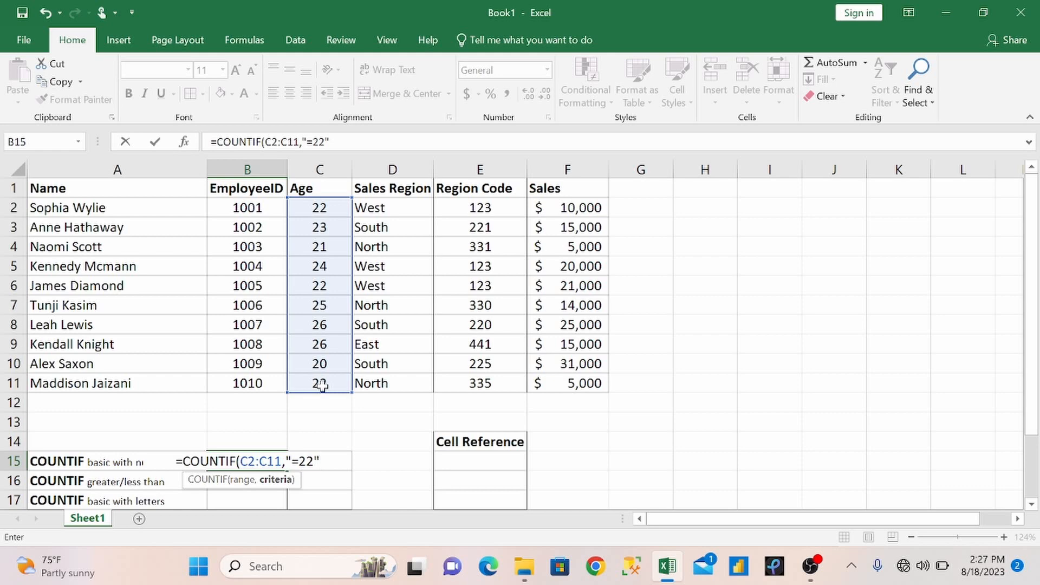
{"action": "type", "text": ")"}
{"action": "key", "text": "Return"}
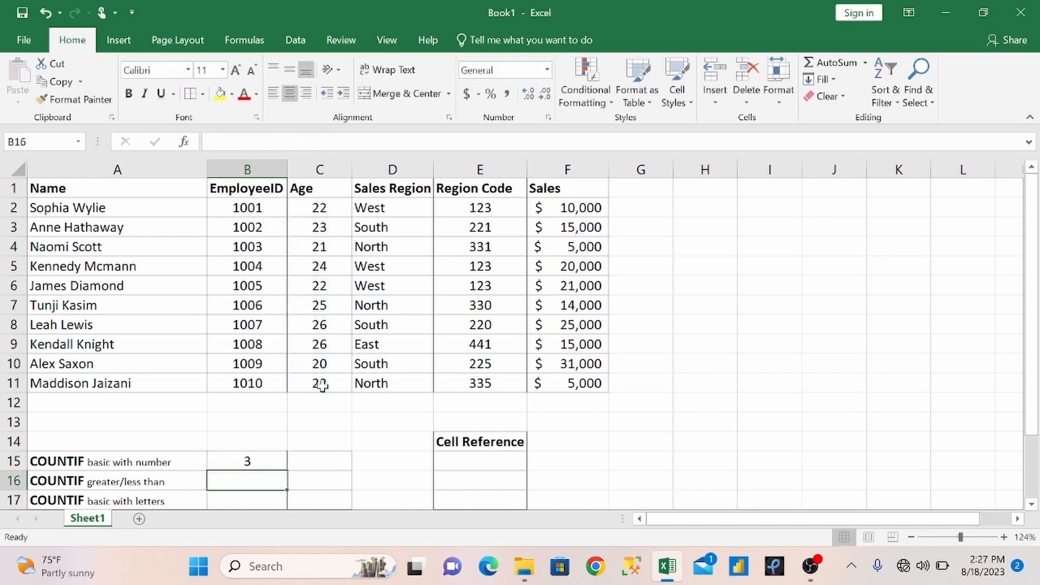
- Change the criterion of the COUNTIF formula in B15 to "=23"
{"action": "left_click", "coordinate": [267, 460]}
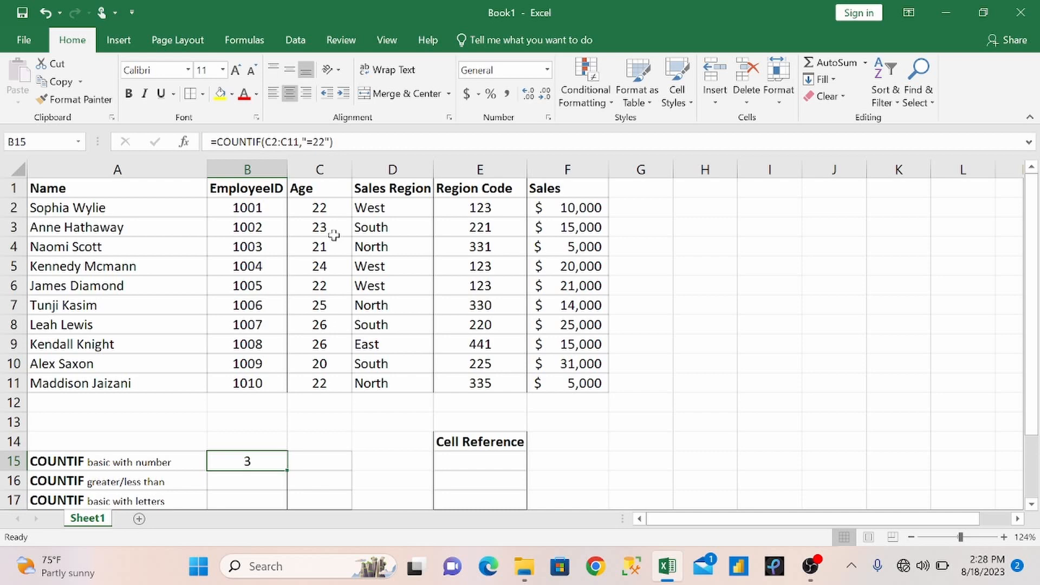
{"action": "key", "text": "F2"}
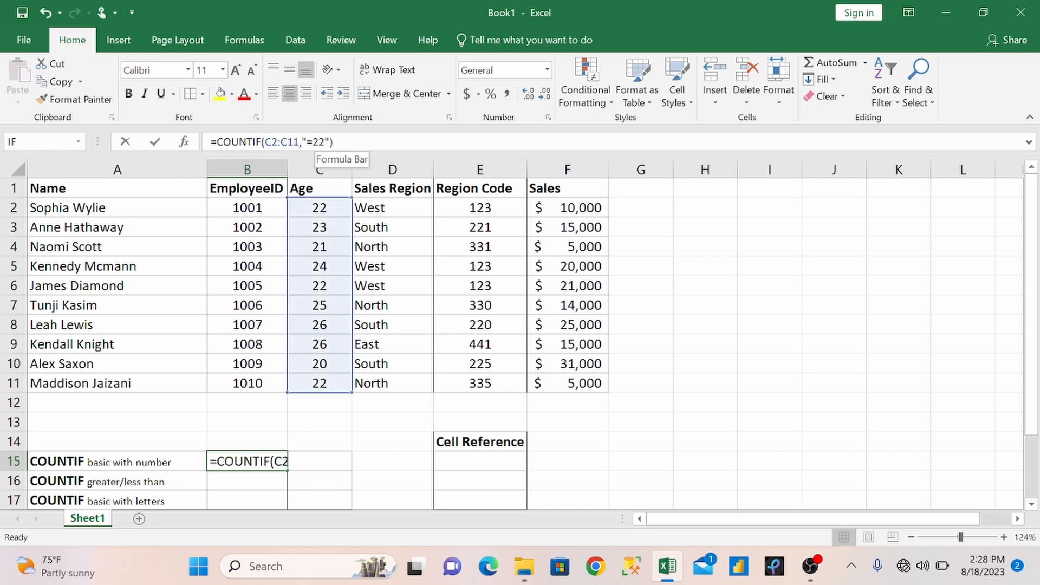
{"action": "left_click", "coordinate": [325, 141]}
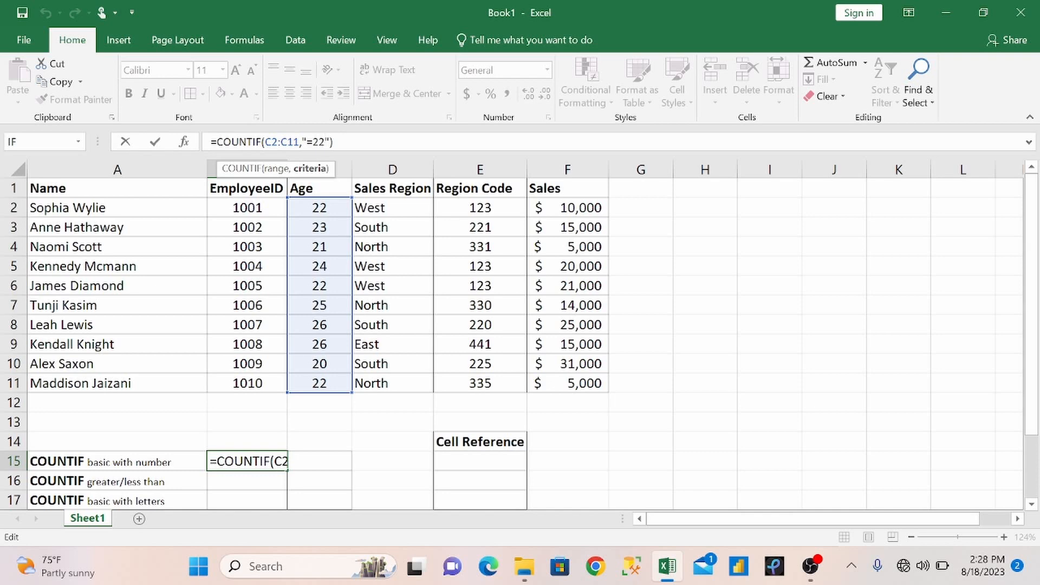
{"action": "key", "text": "BackSpace"}
{"action": "type", "text": "3"}
{"action": "key", "text": "Return"}
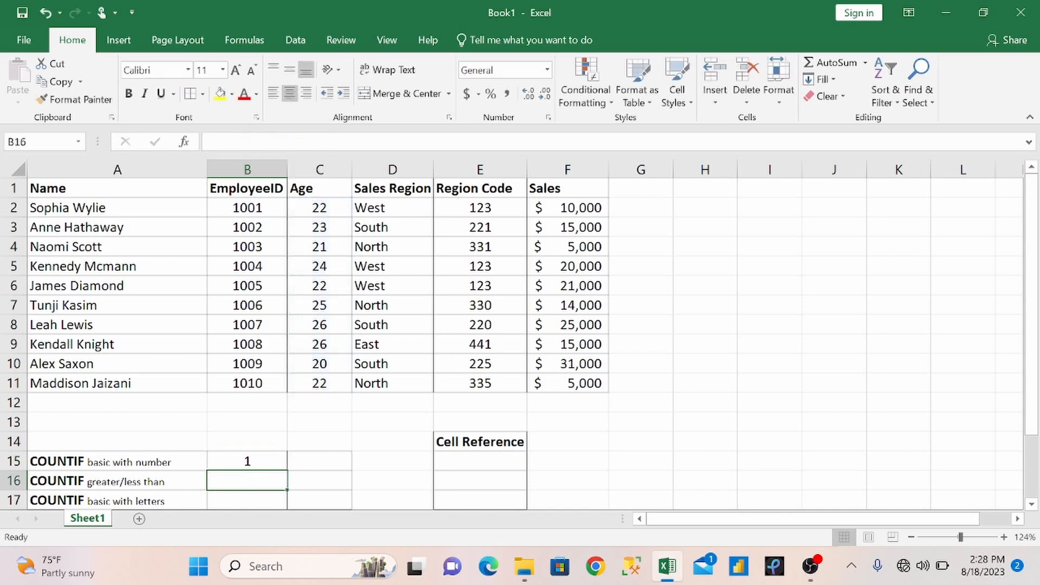
{"action": "left_click", "coordinate": [261, 458]}
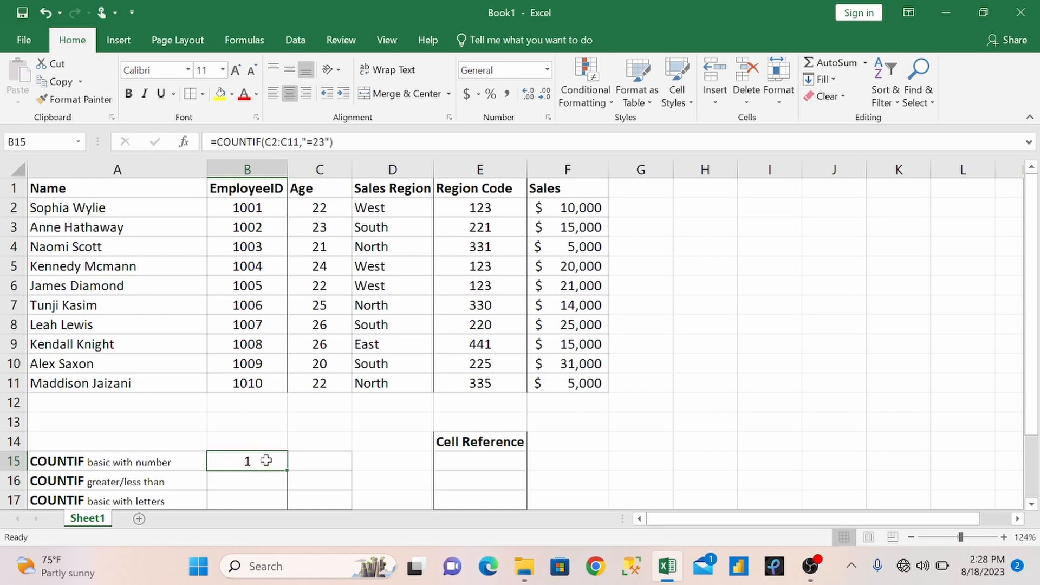
- Enter a COUNTIF formula in C15 over the ages in C2:C11, taking its criterion from cell E15
{"action": "left_click", "coordinate": [316, 464]}
{"action": "double_click", "coordinate": [319, 461]}
{"action": "type", "text": "="}
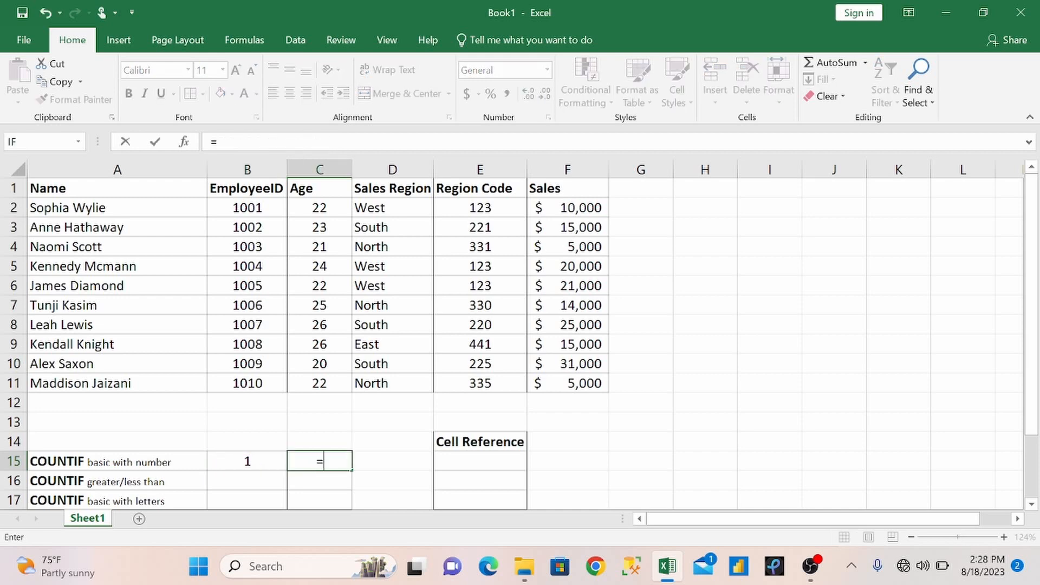
{"action": "type", "text": "countif"}
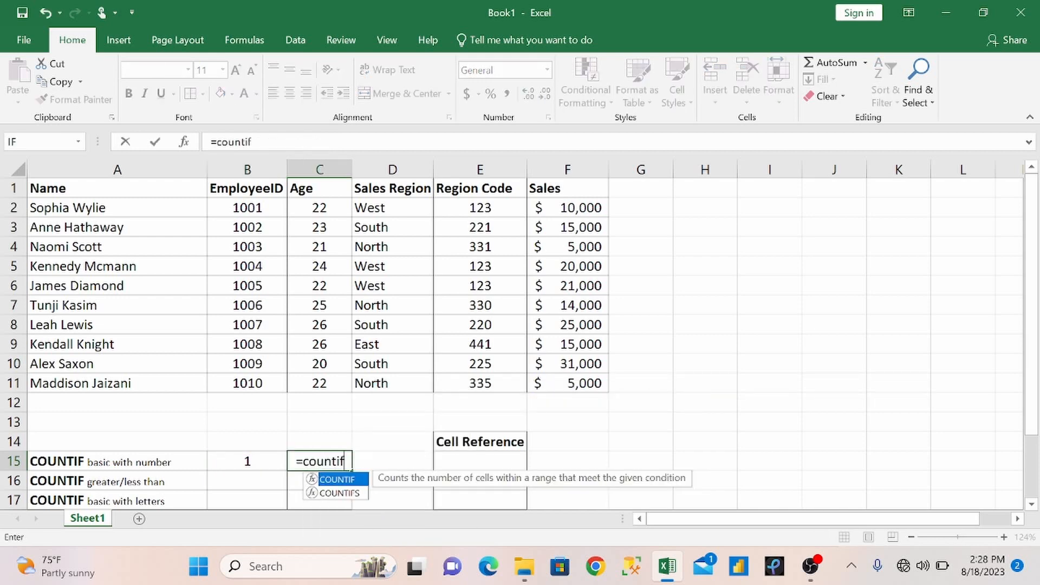
{"action": "key", "text": "Tab"}
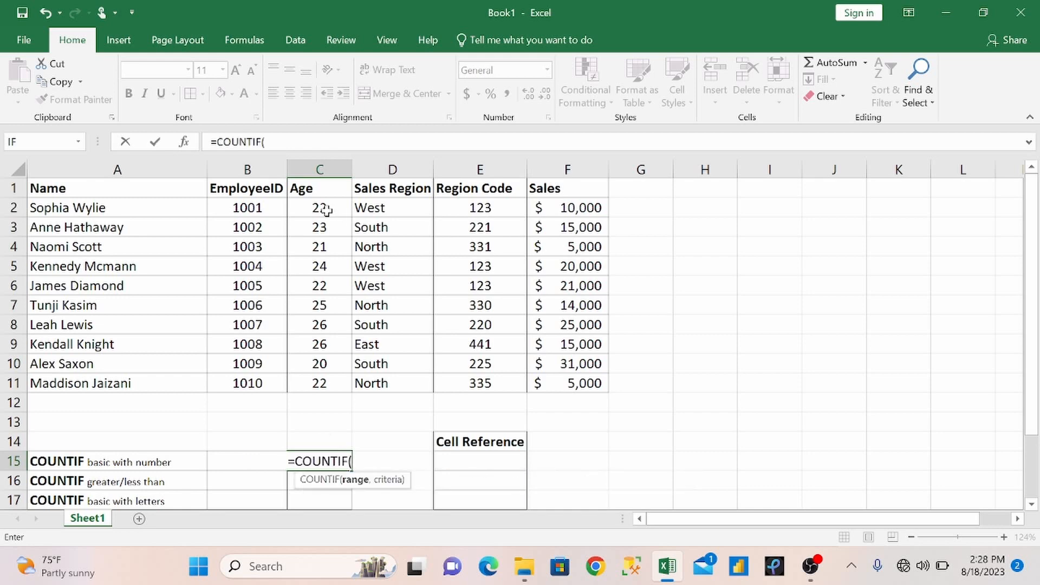
{"action": "left_click_drag", "start_coordinate": [325, 208], "coordinate": [320, 382]}
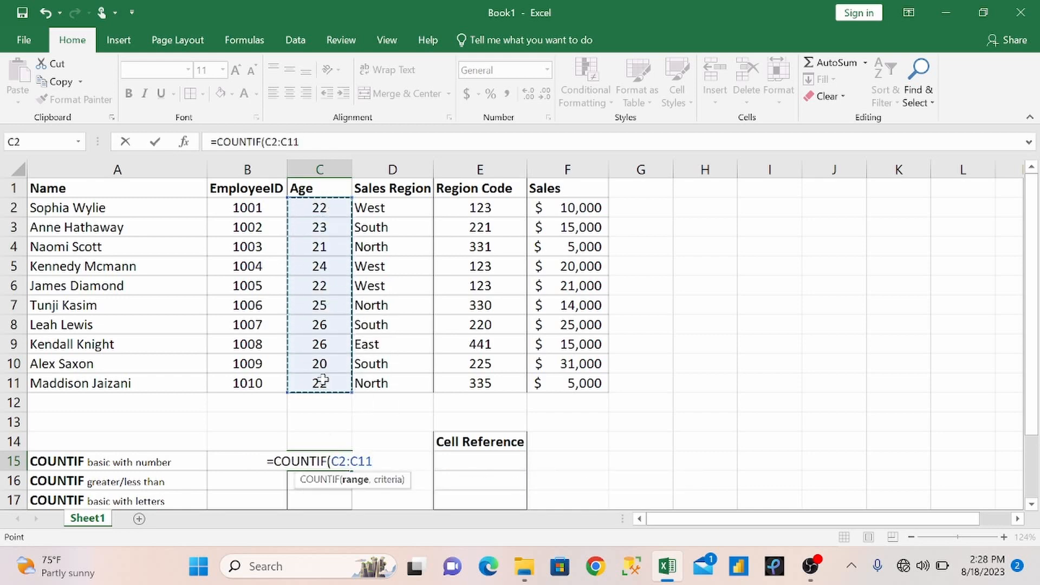
{"action": "type", "text": ","}
{"action": "left_click", "coordinate": [498, 463]}
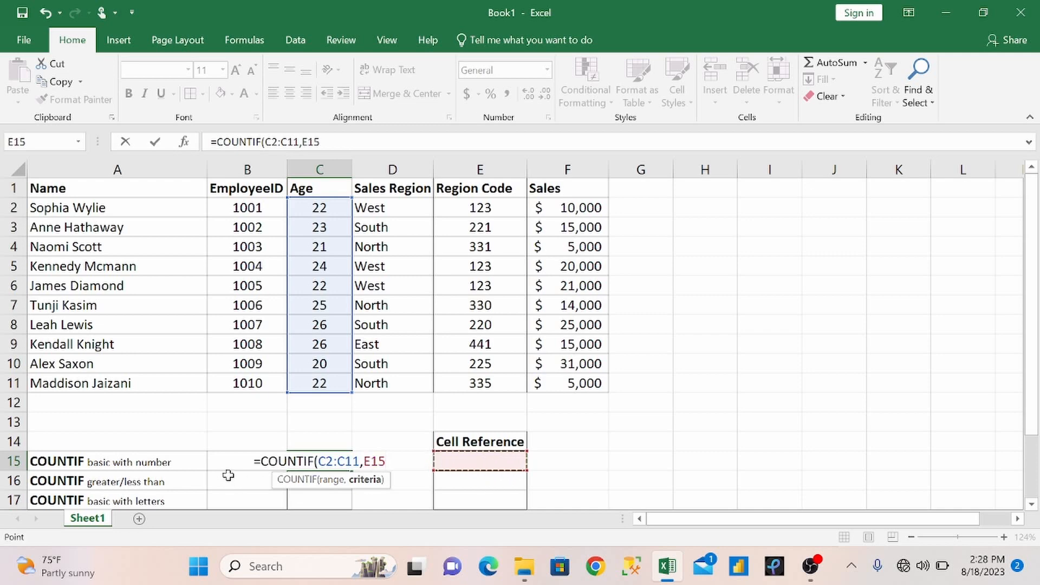
{"action": "type", "text": ")"}
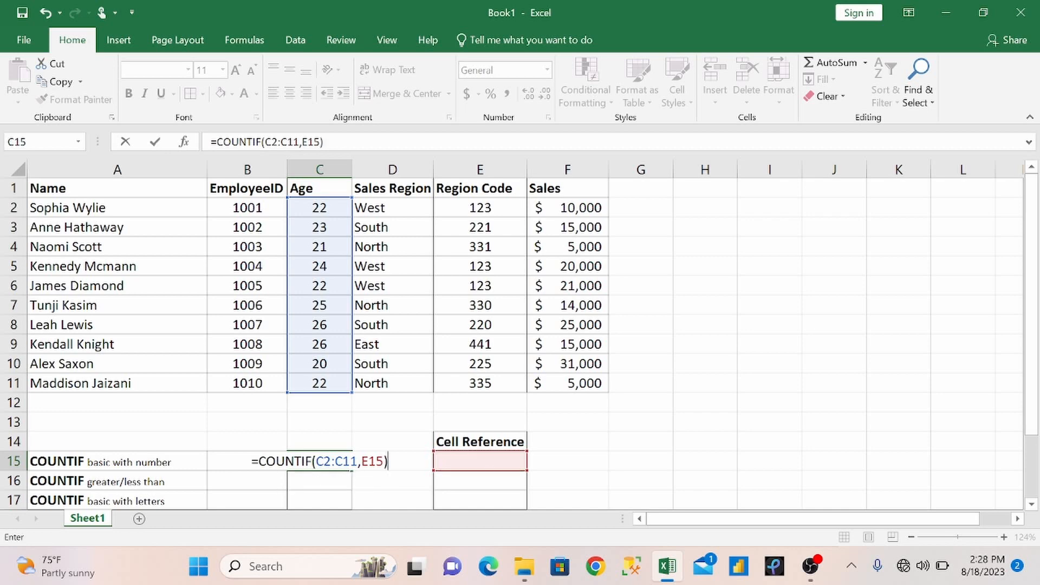
{"action": "key", "text": "Return"}
- Enter 20 as the age criterion in the Cell Reference cell E15
{"action": "left_click", "coordinate": [464, 463]}
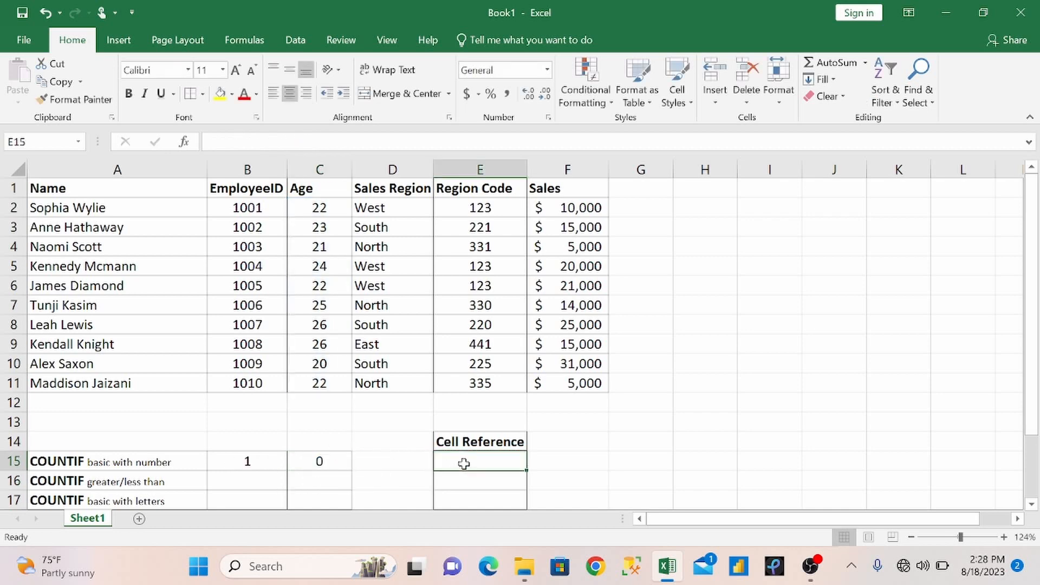
{"action": "type", "text": "20"}
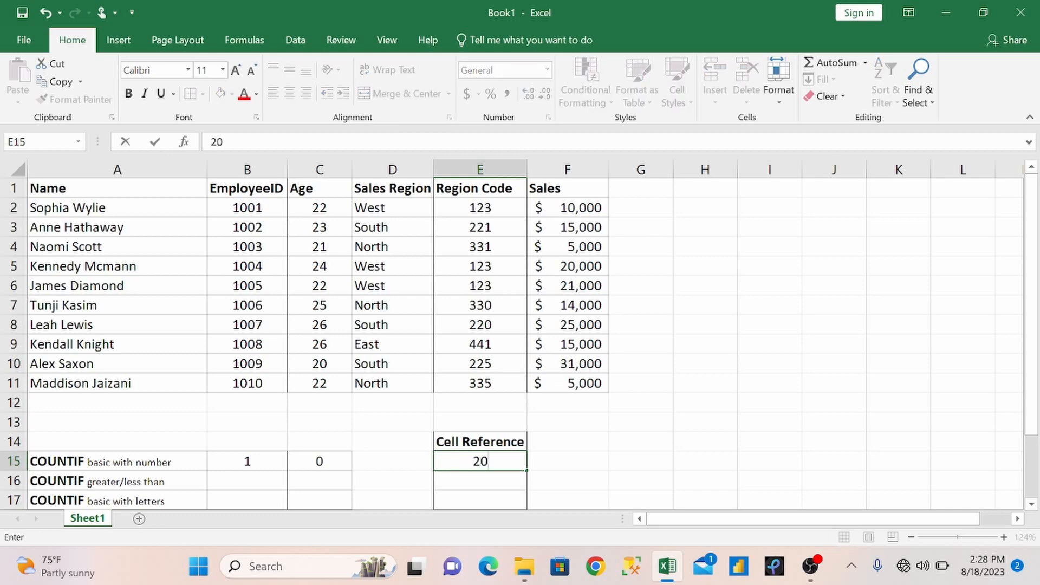
{"action": "key", "text": "Return"}
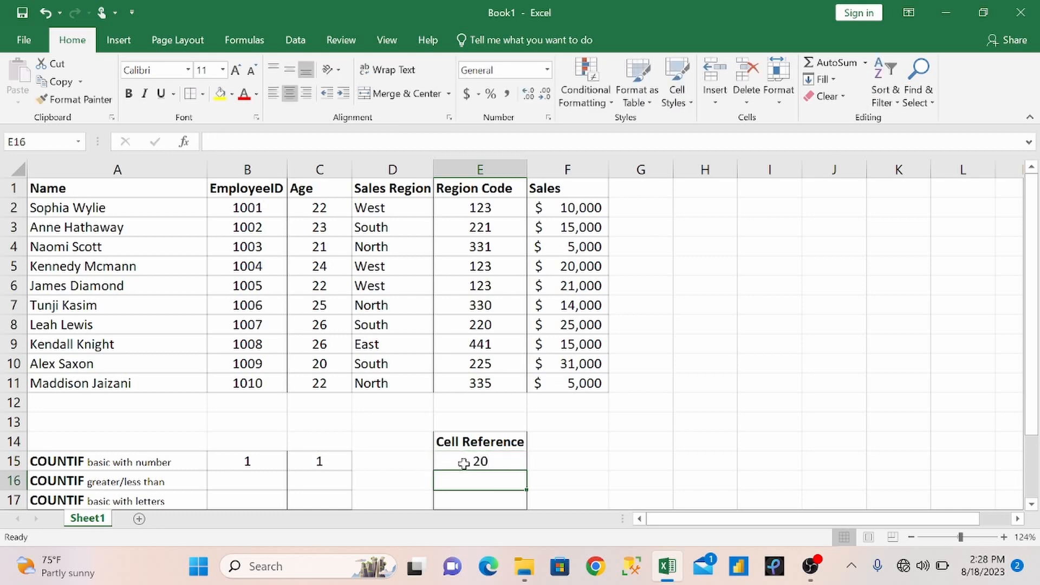
- Replace the age criterion in E15 with 26
{"action": "left_click", "coordinate": [498, 458]}
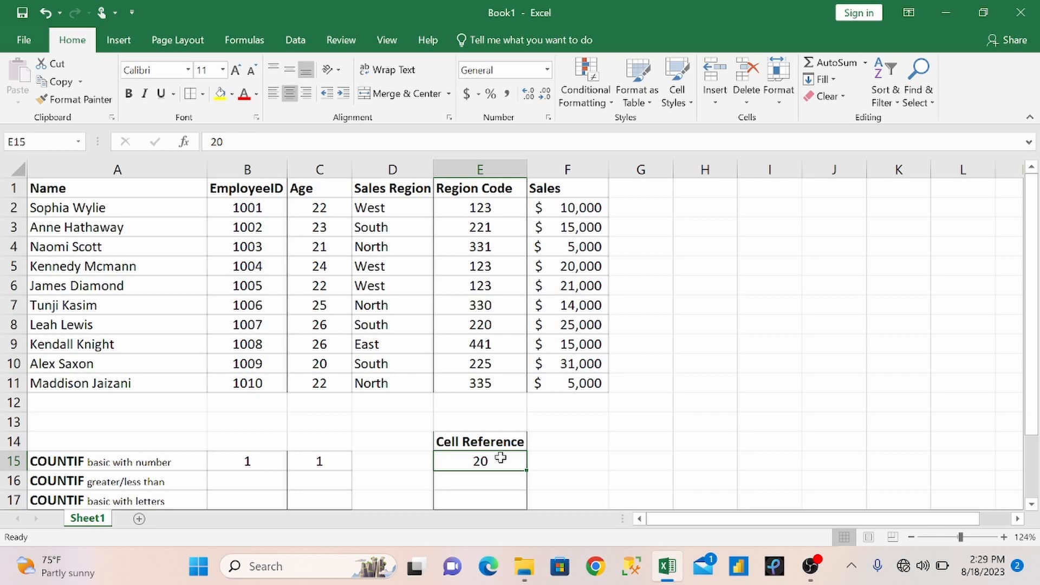
{"action": "key", "text": "BackSpace"}
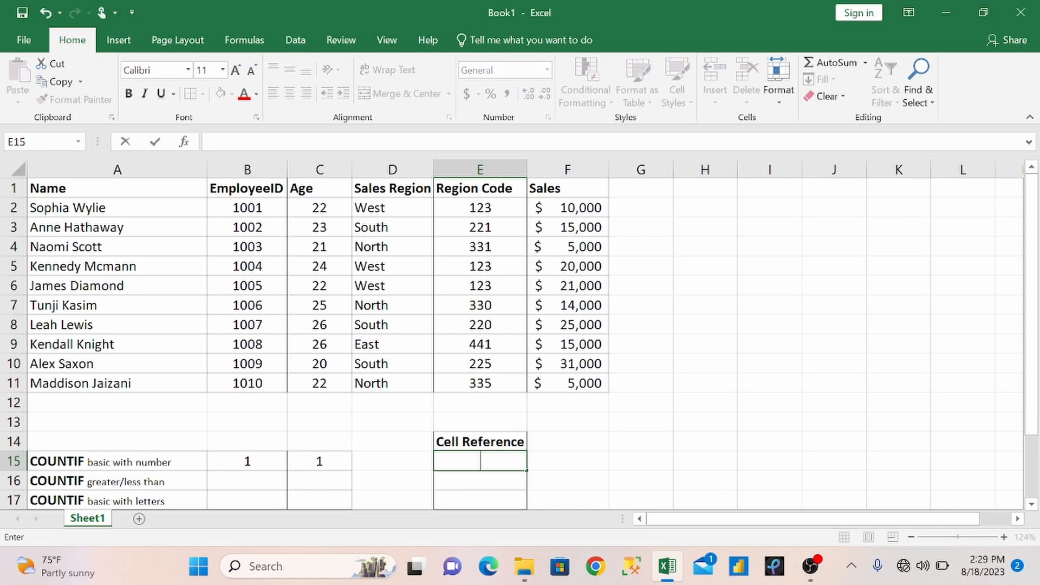
{"action": "type", "text": "26"}
{"action": "key", "text": "Return"}
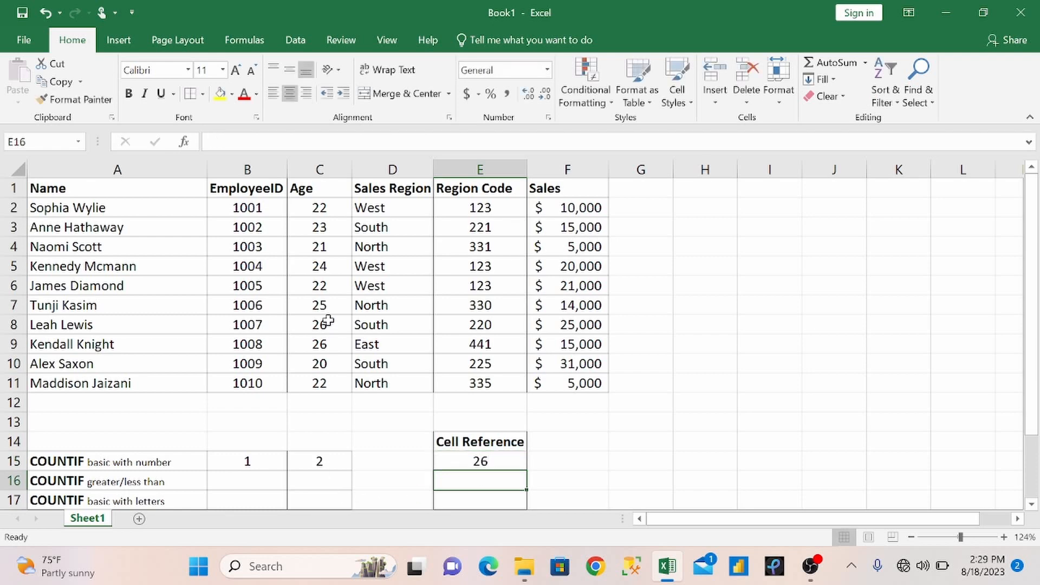
- Set the age of employee row 6, in cell C6, to 30
{"action": "left_click", "coordinate": [320, 287]}
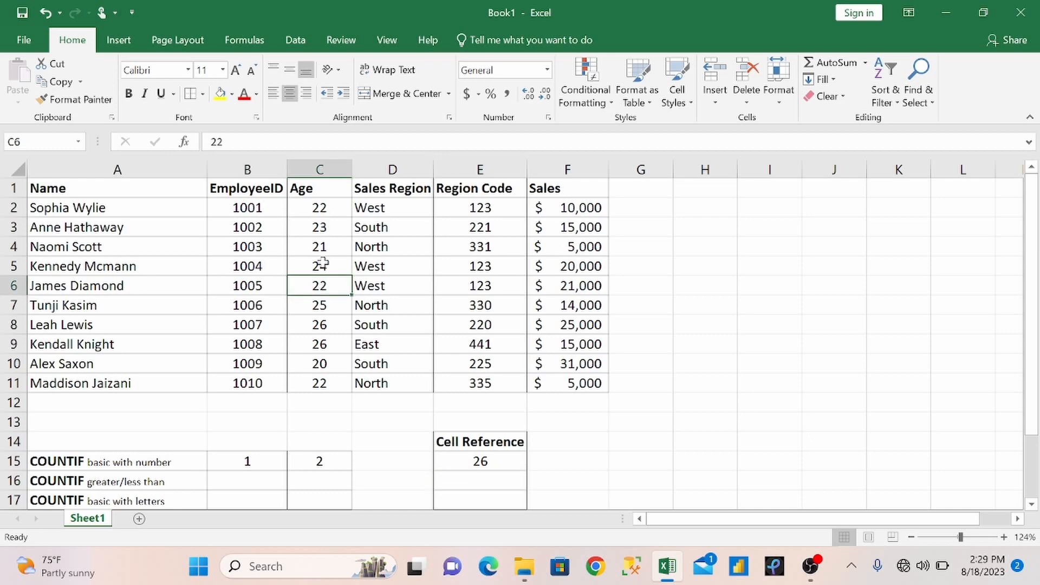
{"action": "key", "text": "BackSpace"}
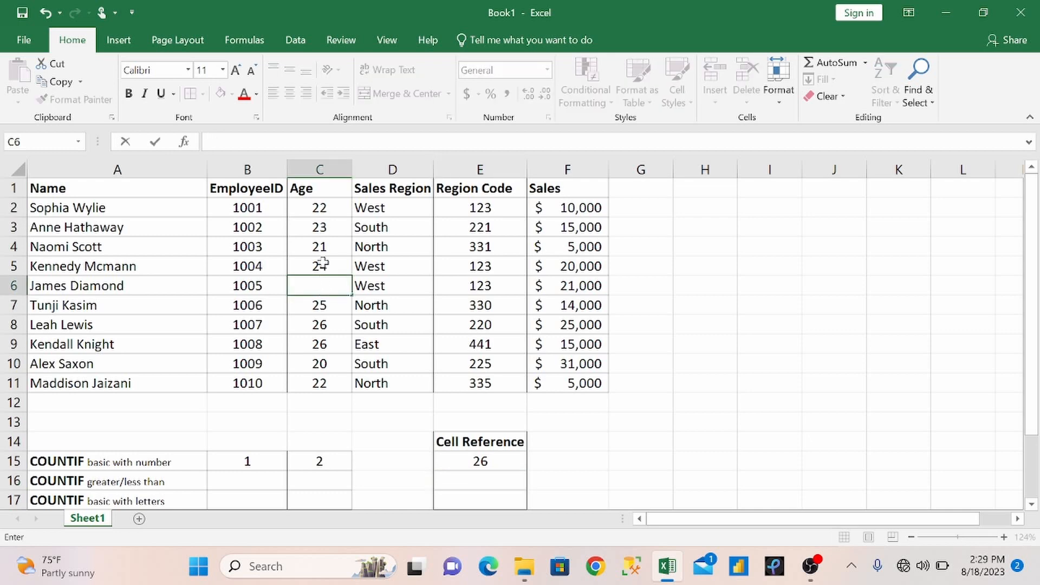
{"action": "type", "text": "30"}
{"action": "key", "text": "Return"}
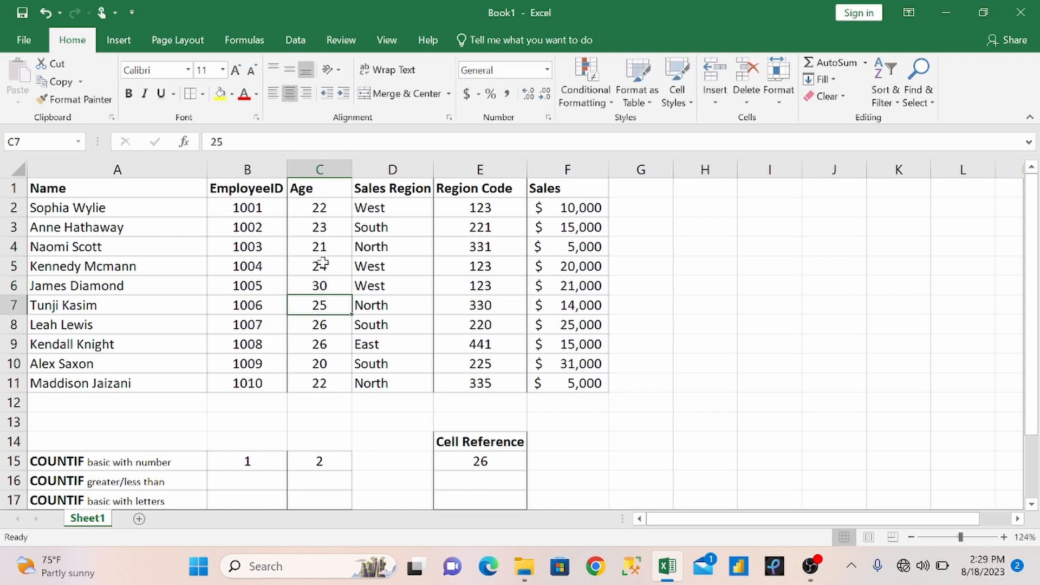
- Replace the criterion in E15 with the greater-than condition >29
{"action": "left_click", "coordinate": [503, 465]}
{"action": "key", "text": "BackSpace"}
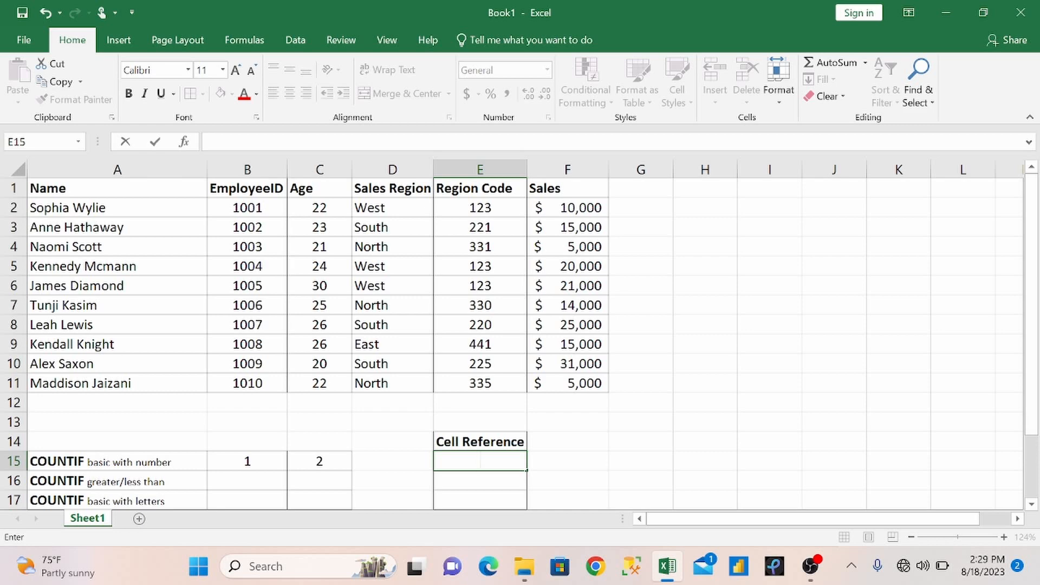
{"action": "type", "text": ">29"}
{"action": "key", "text": "Return"}
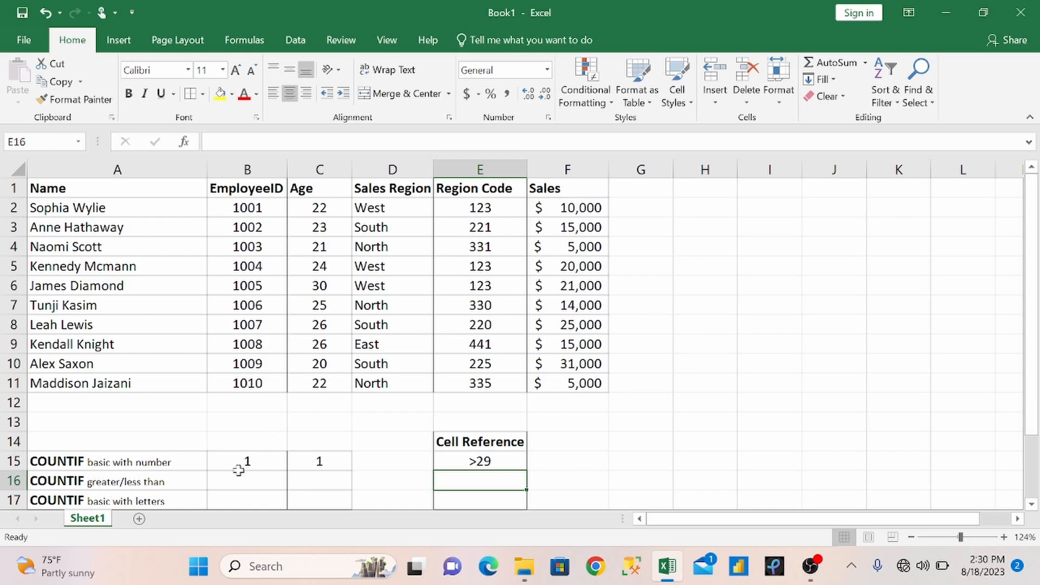
- Enter a COUNTIF formula in B16 that counts the sales in F2:F11 matching the typed criterion ">10000"
{"action": "left_click", "coordinate": [239, 475]}
{"action": "type", "text": "=countif"}
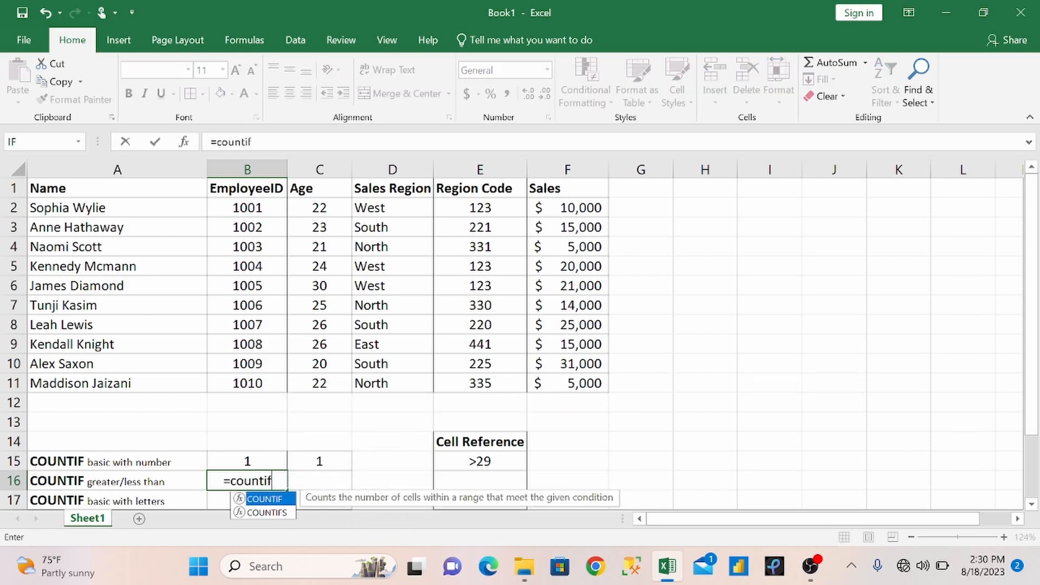
{"action": "key", "text": "Tab"}
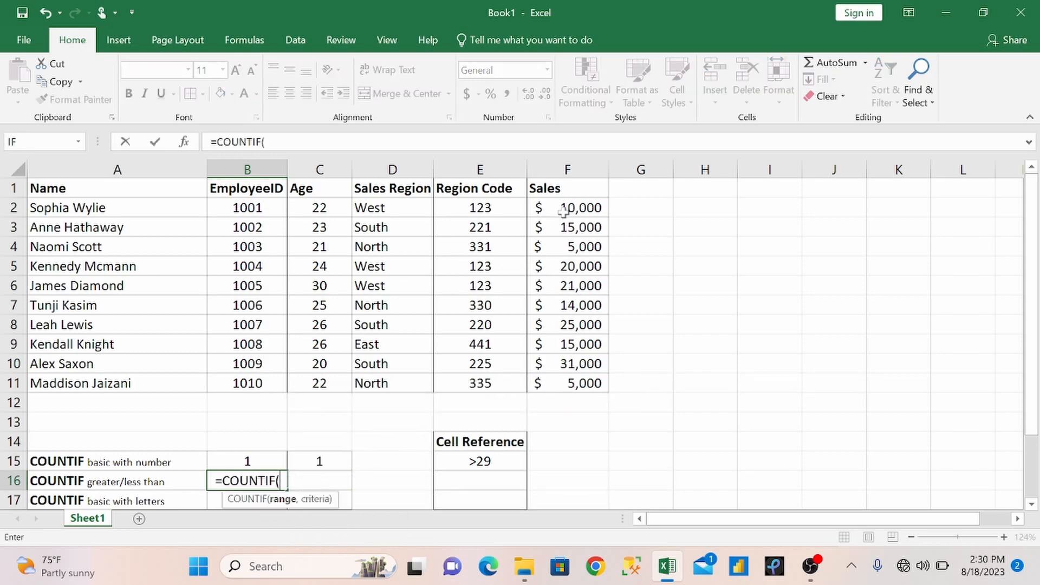
{"action": "left_click_drag", "start_coordinate": [563, 211], "coordinate": [556, 385]}
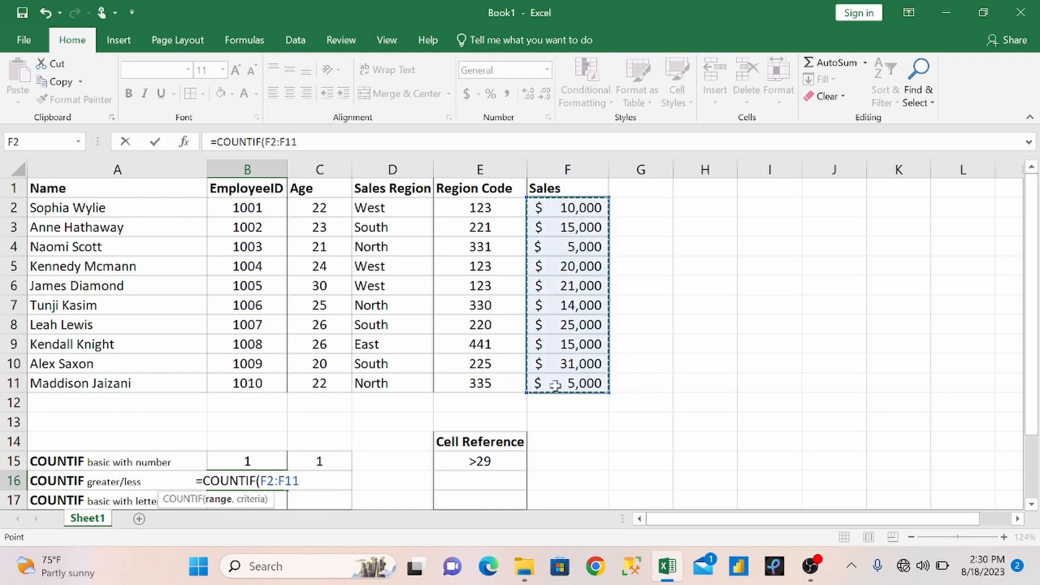
{"action": "type", "text": ","}
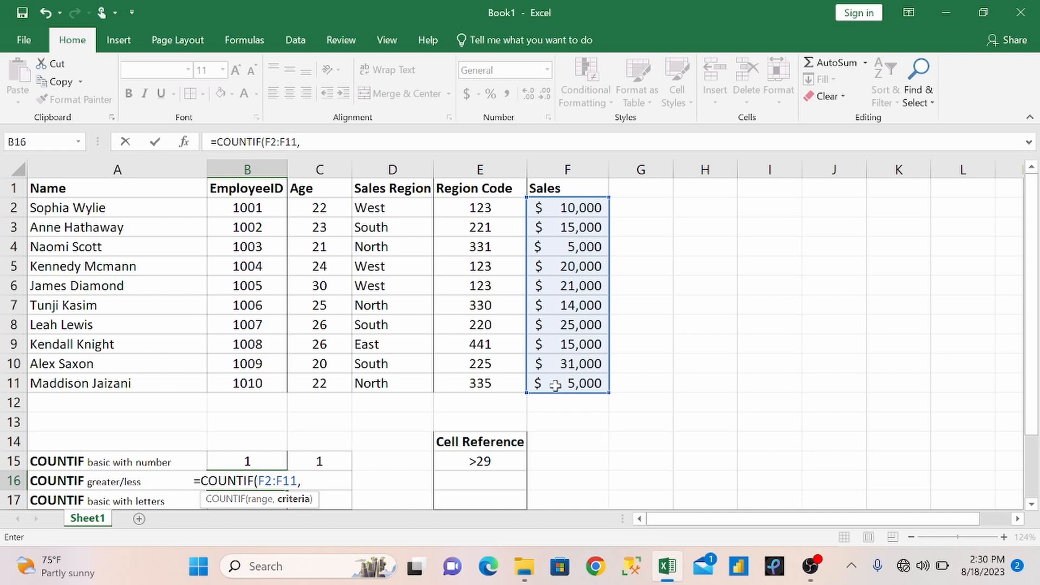
{"action": "type", "text": "'"}
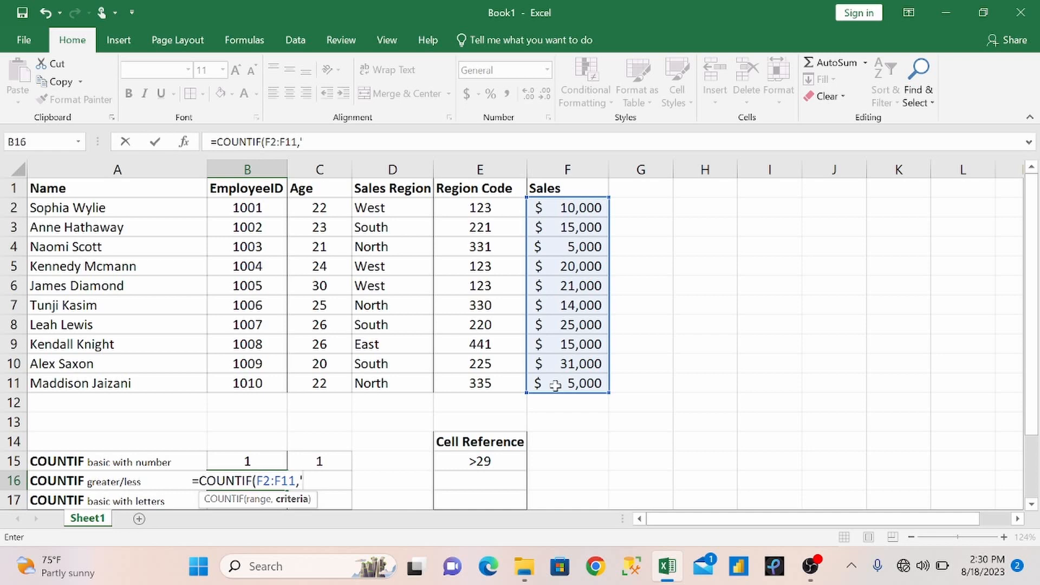
{"action": "key", "text": "BackSpace"}
{"action": "type", "text": "\">"}
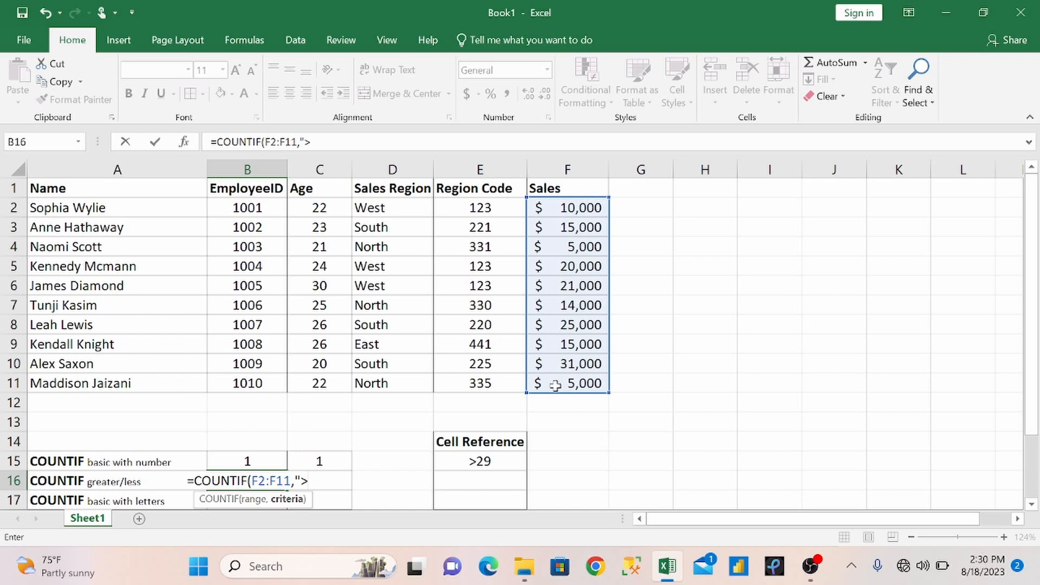
{"action": "type", "text": "10000"}
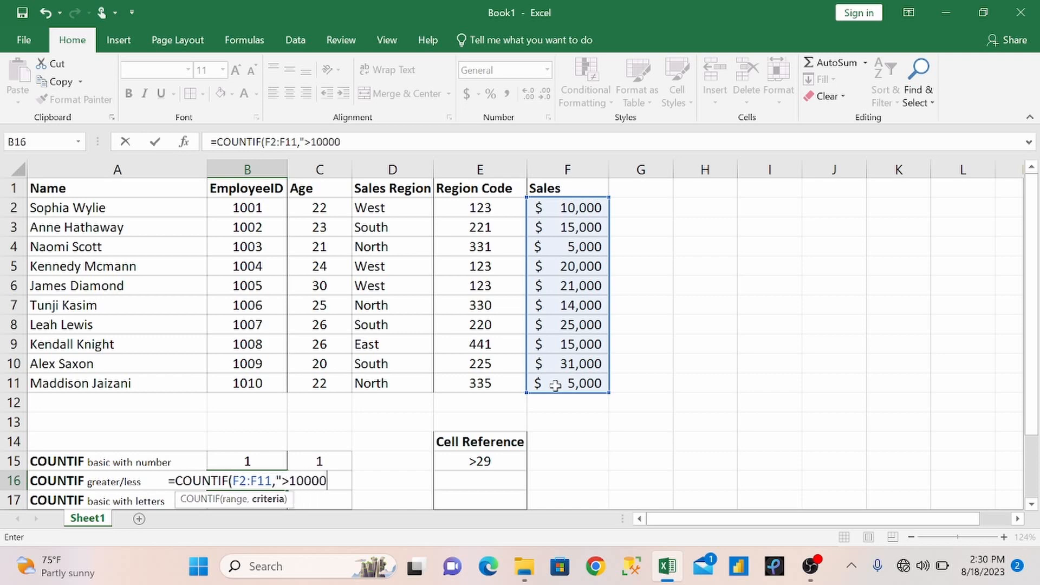
{"action": "type", "text": "\")"}
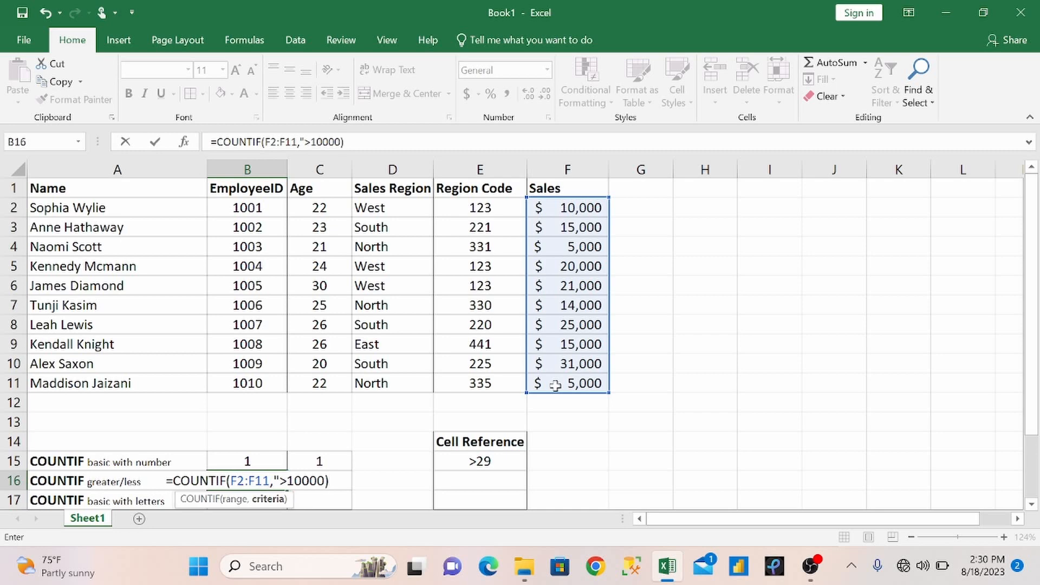
{"action": "key", "text": "Return"}
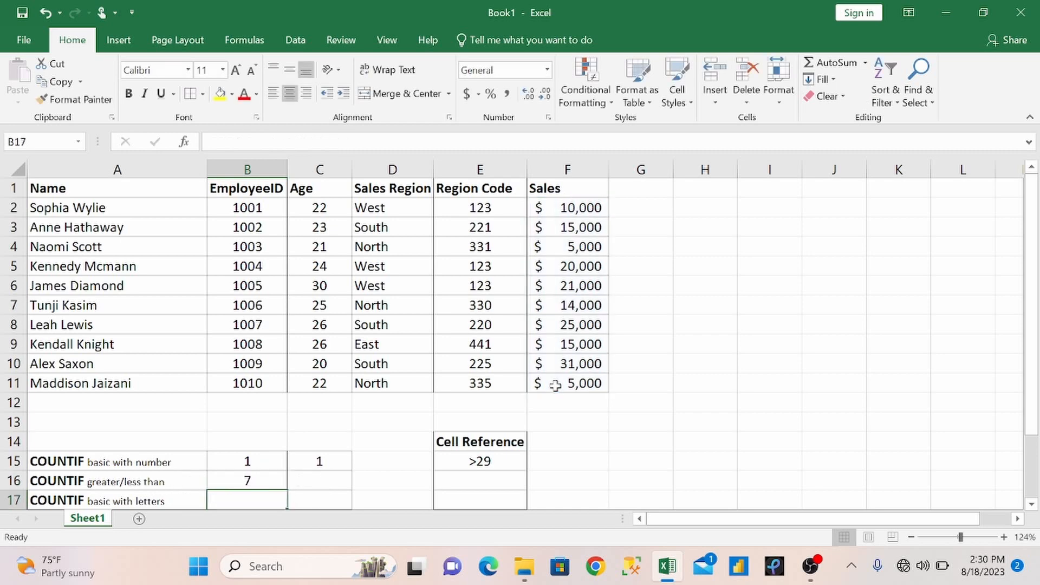
- Change the criterion in the B16 COUNTIF formula to "=5000"
{"action": "left_click", "coordinate": [260, 481]}
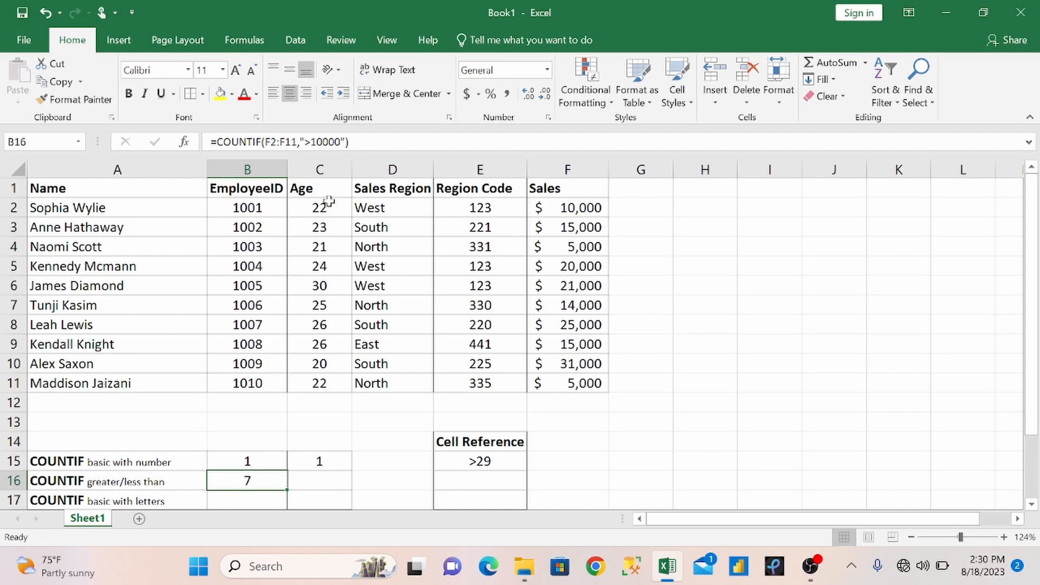
{"action": "left_click", "coordinate": [325, 142]}
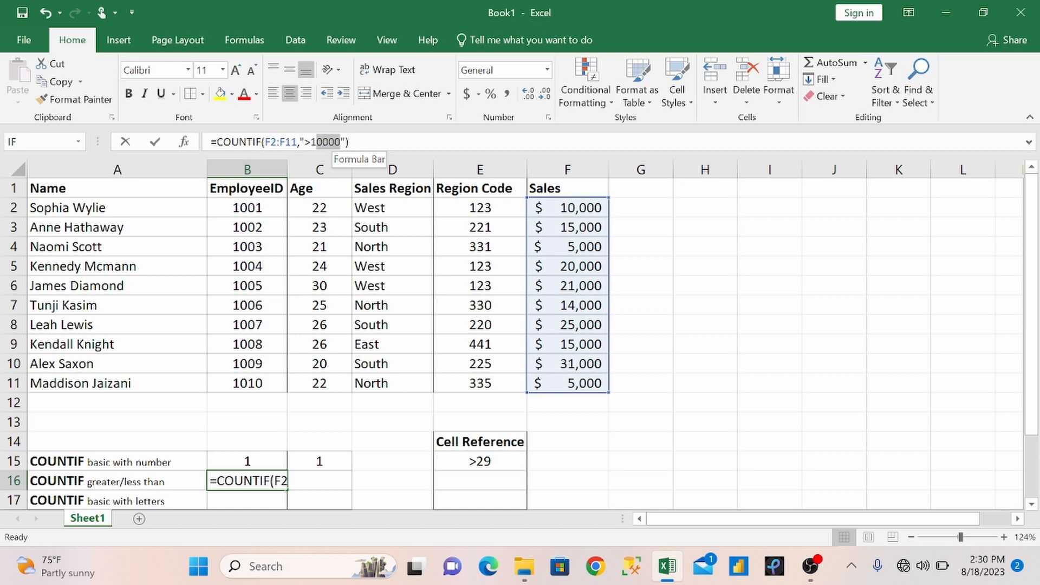
{"action": "left_click_drag", "start_coordinate": [340, 142], "coordinate": [305, 142]}
{"action": "key", "text": "BackSpace"}
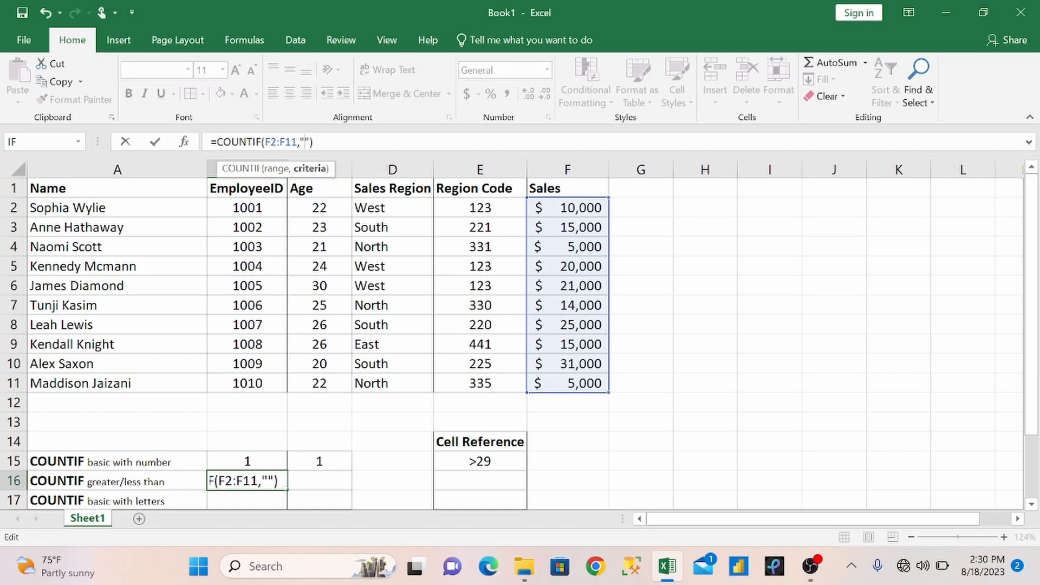
{"action": "type", "text": "=5000"}
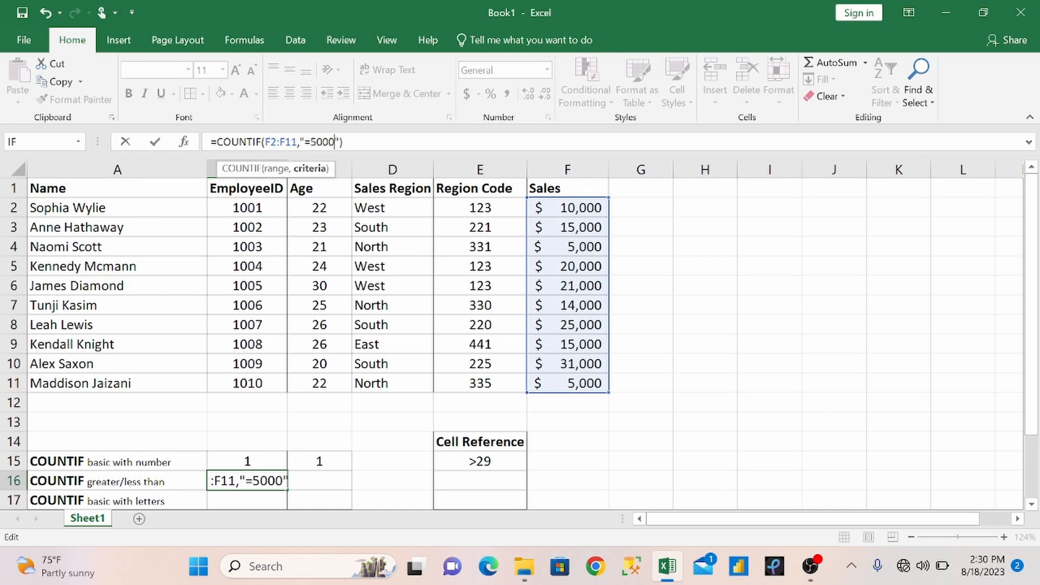
{"action": "key", "text": "Return"}
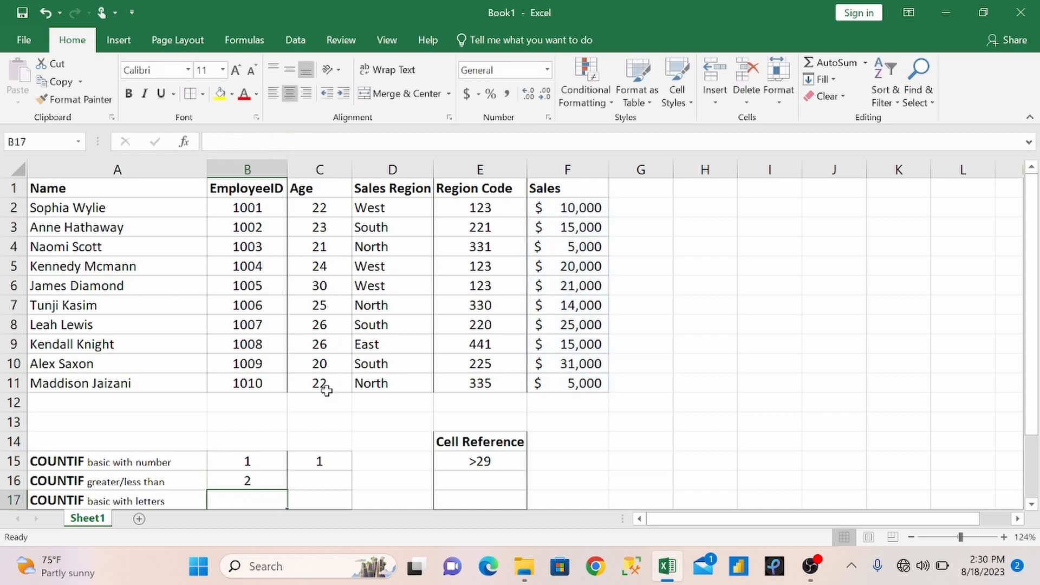
- Enter a COUNTIF formula in C16 over the sales range F2:F11, using cell E16 as the criterion
{"action": "left_click", "coordinate": [307, 482]}
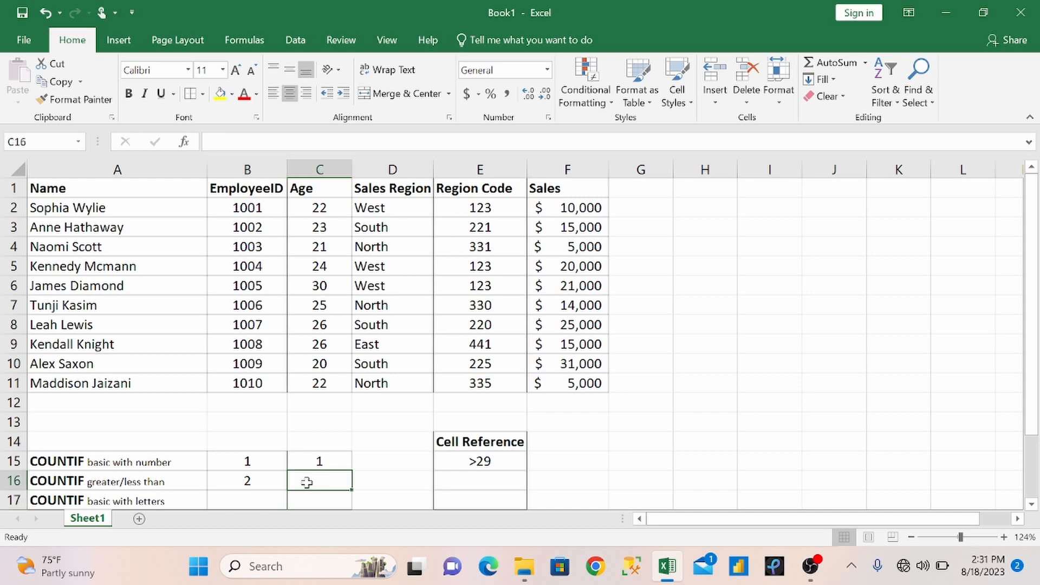
{"action": "type", "text": "=countif"}
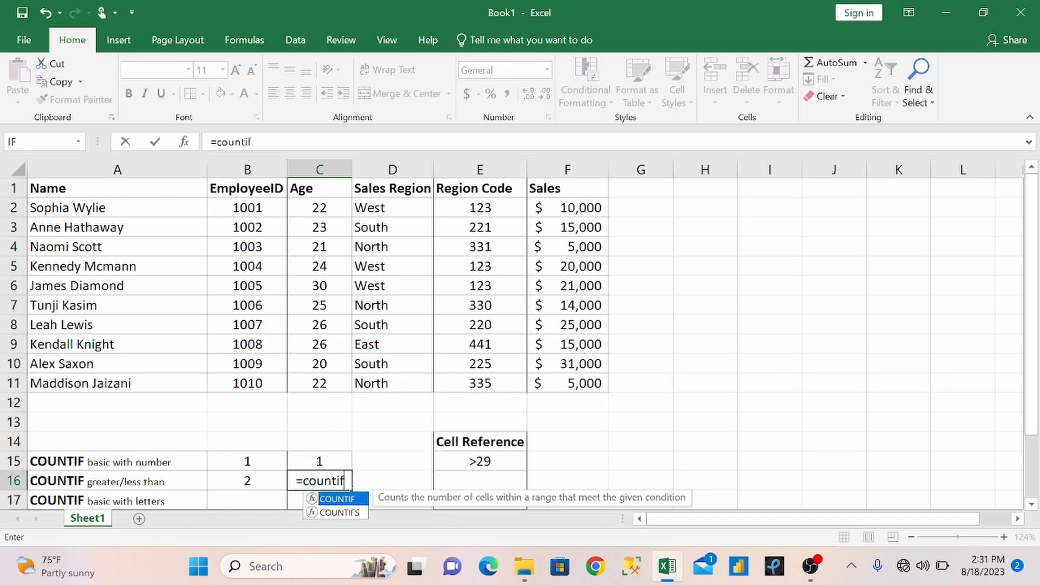
{"action": "key", "text": "Tab"}
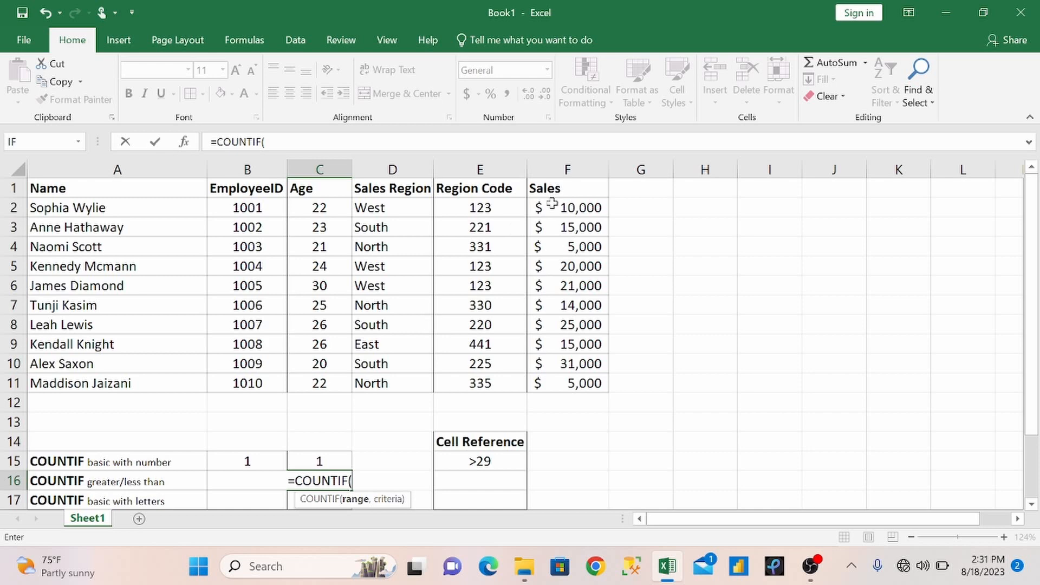
{"action": "left_click_drag", "start_coordinate": [550, 203], "coordinate": [557, 383]}
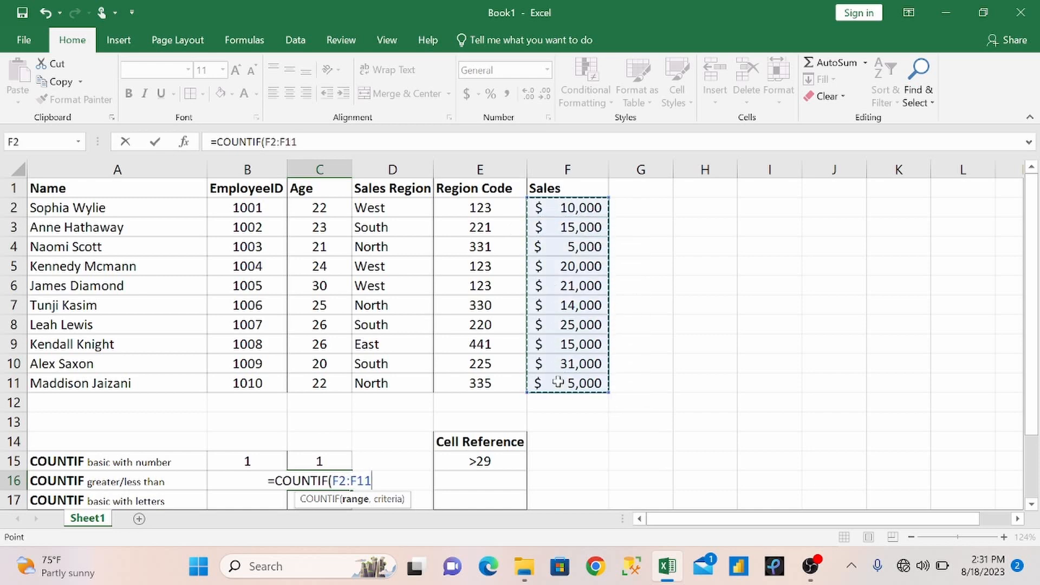
{"action": "type", "text": ","}
{"action": "left_click", "coordinate": [497, 483]}
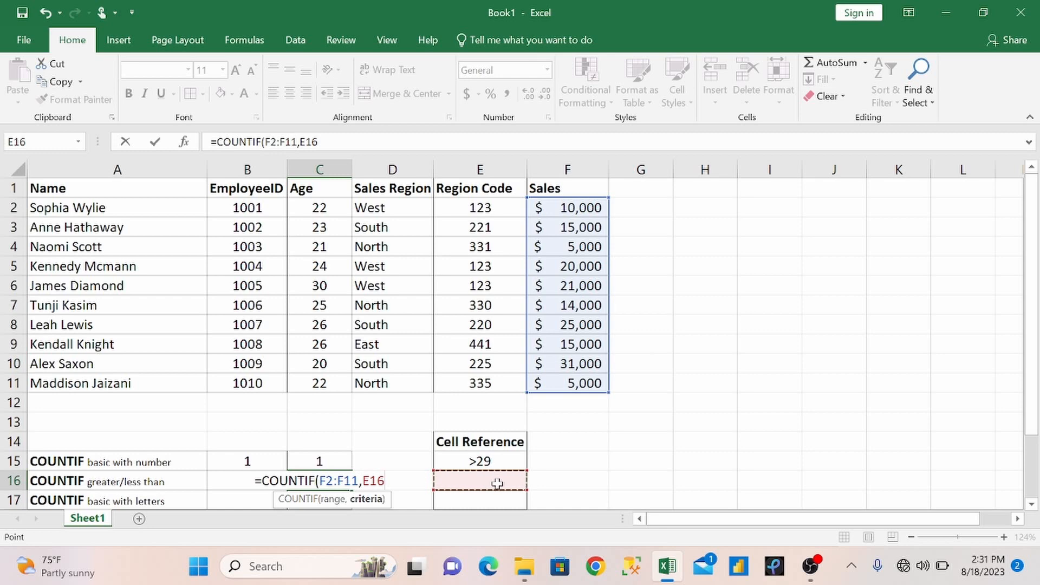
{"action": "type", "text": ")"}
{"action": "key", "text": "Return"}
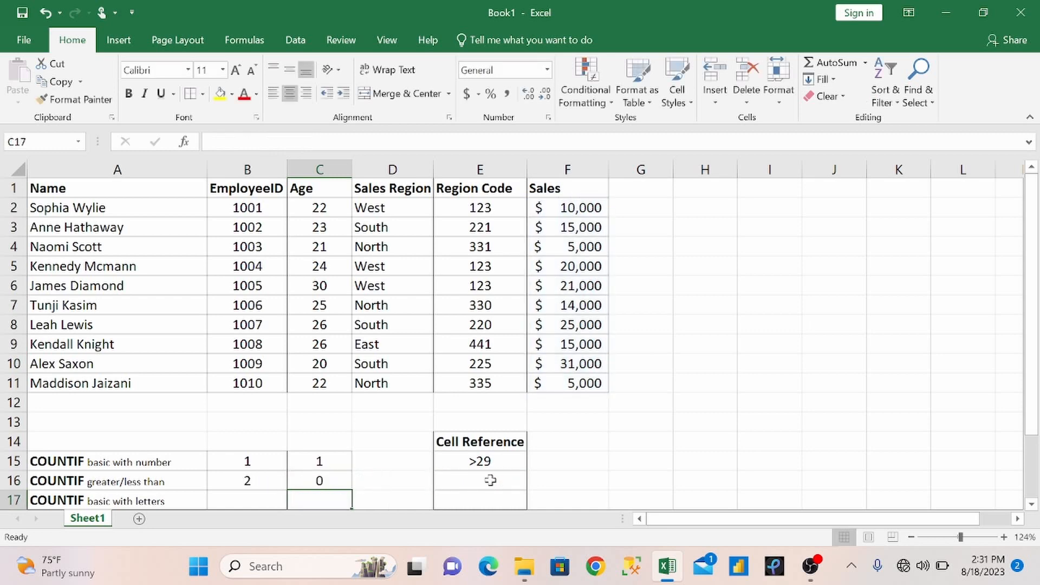
- Enter =20000 as the sales criterion in the Cell Reference cell E16
{"action": "left_click", "coordinate": [490, 480]}
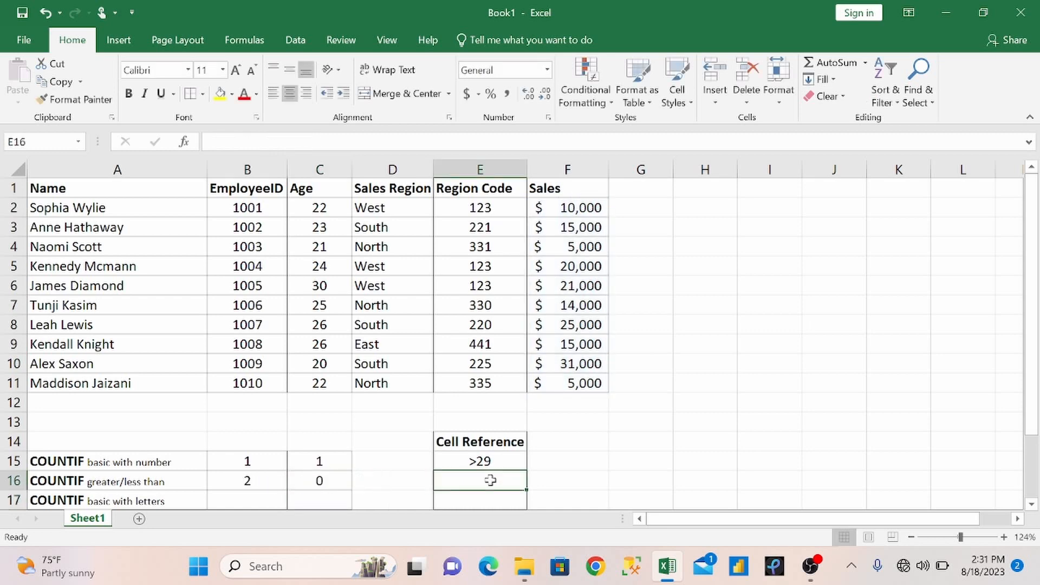
{"action": "type", "text": "=2"}
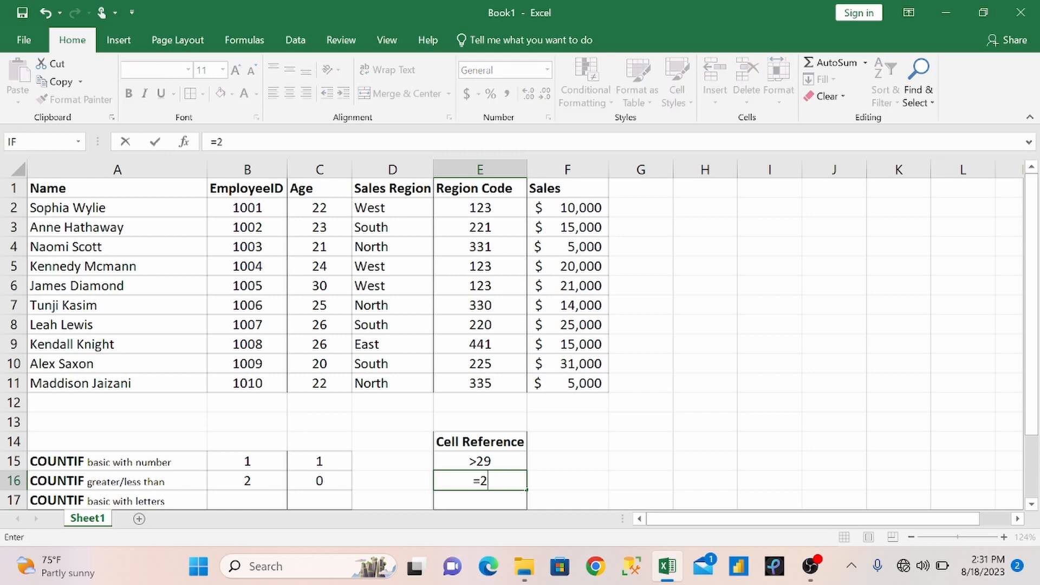
{"action": "type", "text": "0000"}
{"action": "key", "text": "Return"}
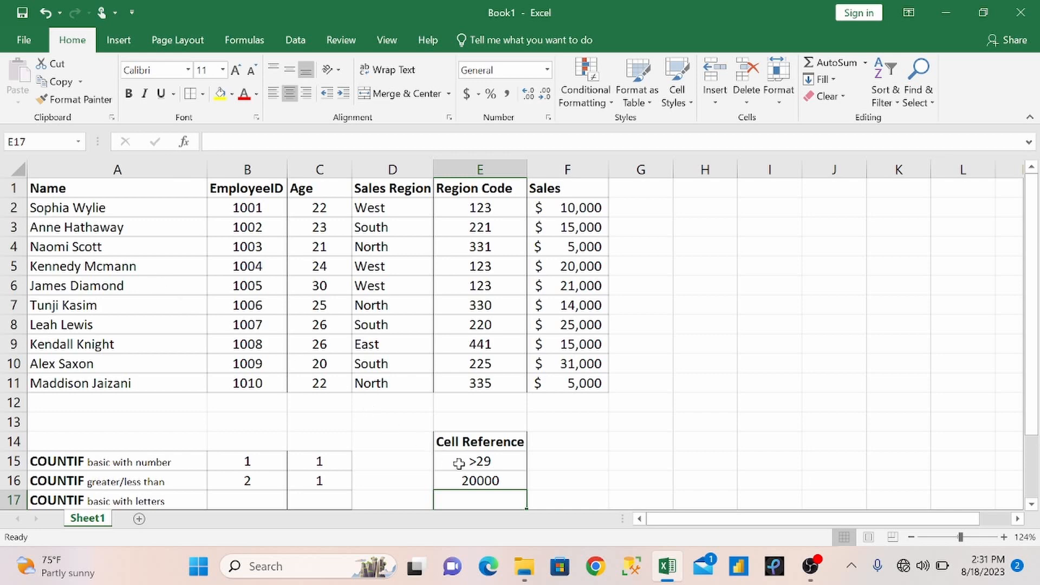
- Replace the sales criterion in E16 with the greater-than condition >15000
{"action": "left_click", "coordinate": [467, 478]}
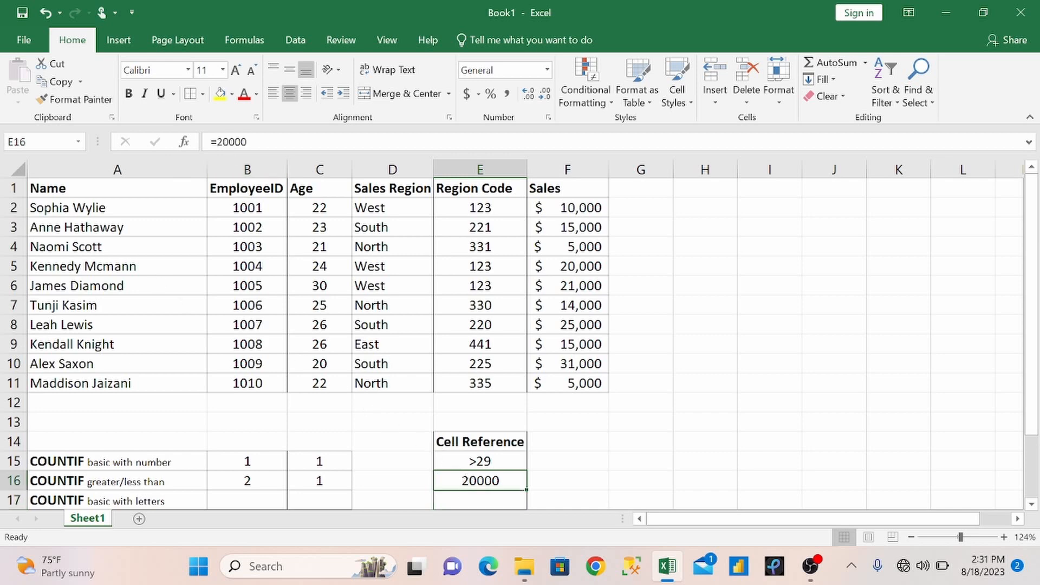
{"action": "left_click", "coordinate": [220, 142]}
{"action": "key", "text": "BackSpace"}
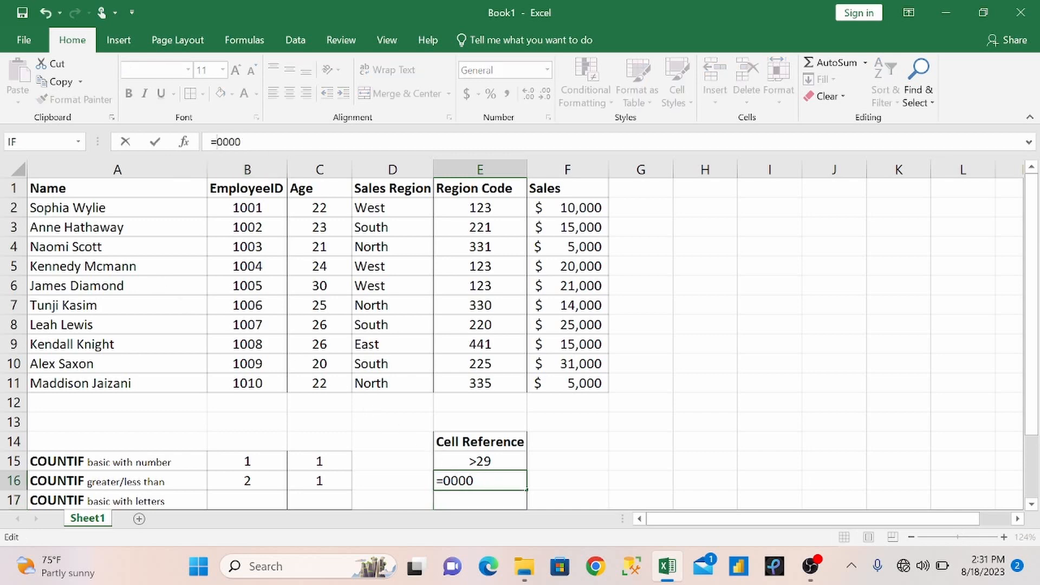
{"action": "type", "text": ">"}
{"action": "key", "text": "BackSpace"}
{"action": "key", "text": "BackSpace"}
{"action": "type", "text": ">"}
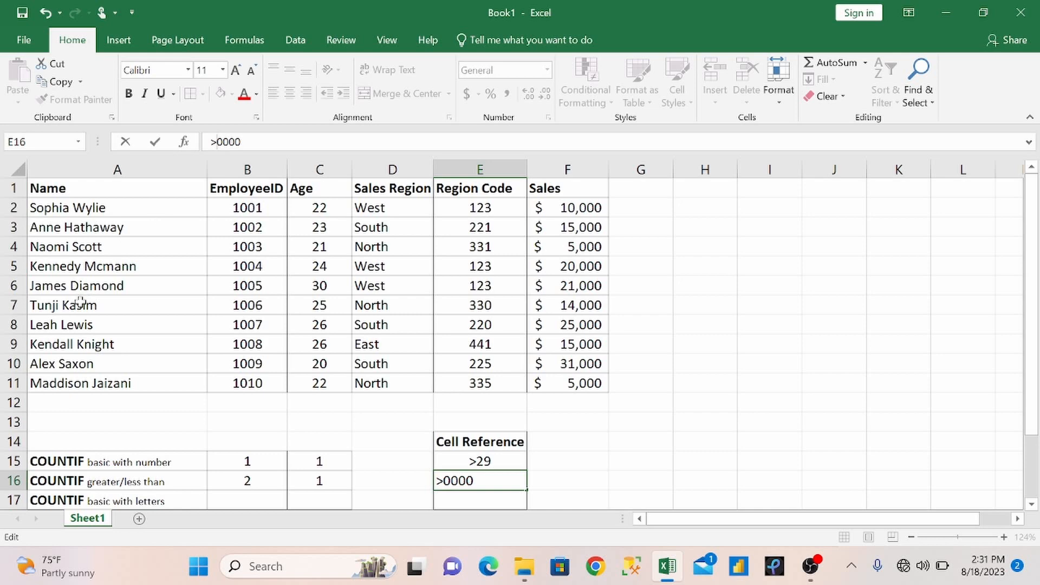
{"action": "type", "text": "15"}
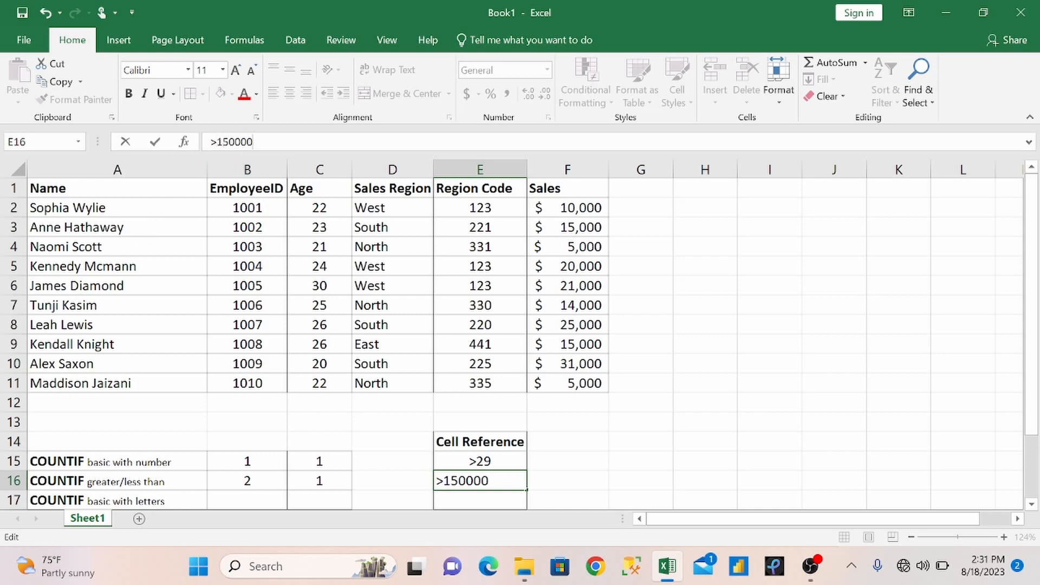
{"action": "key", "text": "BackSpace"}
{"action": "key", "text": "Return"}
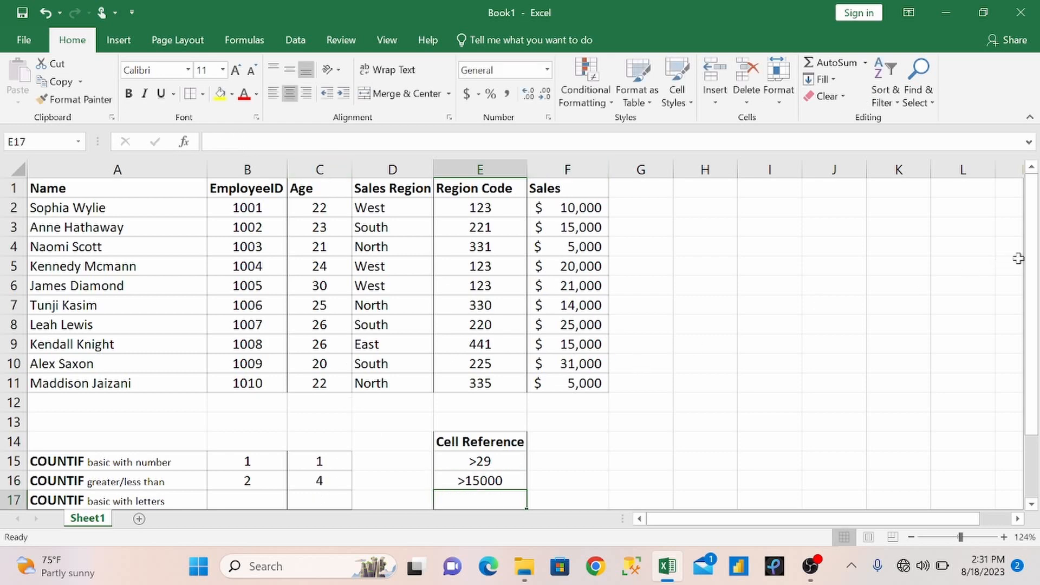
- Enter a COUNTIF formula in B17 that counts the sales regions in D2:D11 matching the typed text "west"
{"action": "left_click_drag", "start_coordinate": [1032, 270], "coordinate": [1034, 277]}
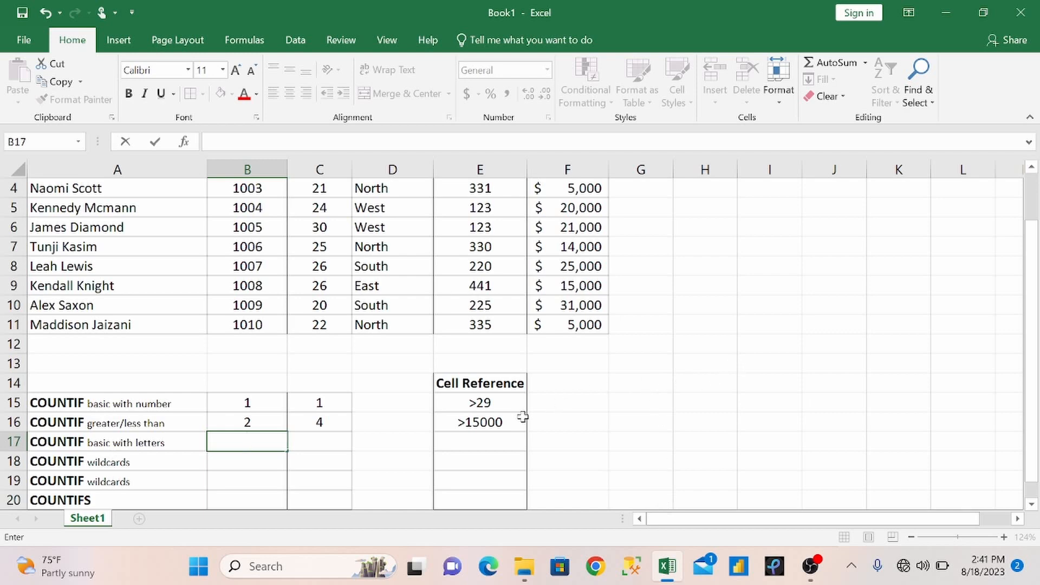
{"action": "type", "text": "=countif"}
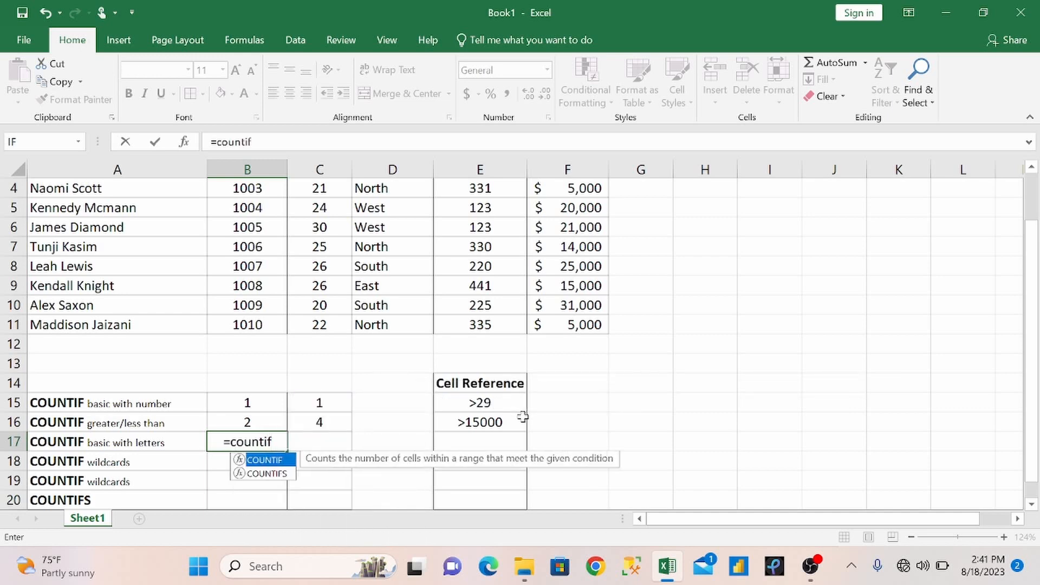
{"action": "key", "text": "Tab"}
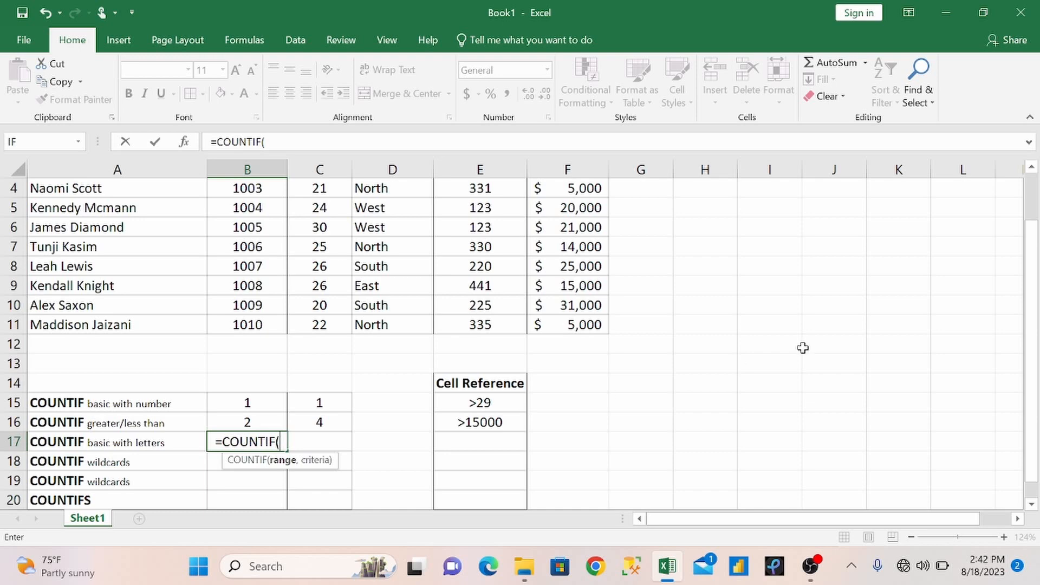
{"action": "left_click_drag", "start_coordinate": [1029, 295], "coordinate": [1029, 248]}
{"action": "left_click_drag", "start_coordinate": [404, 211], "coordinate": [404, 385]}
{"action": "type", "text": ","}
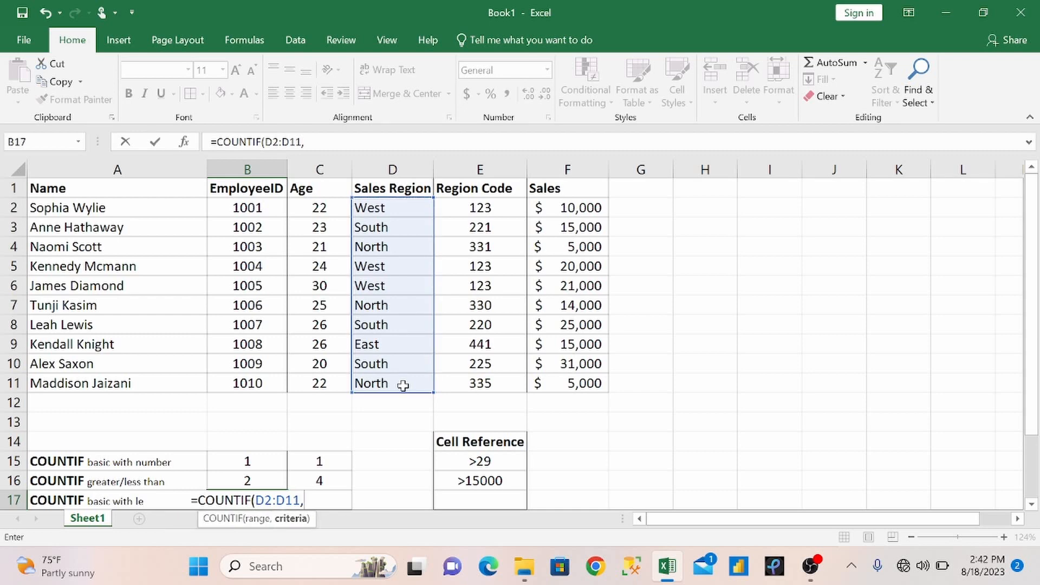
{"action": "type", "text": "\""}
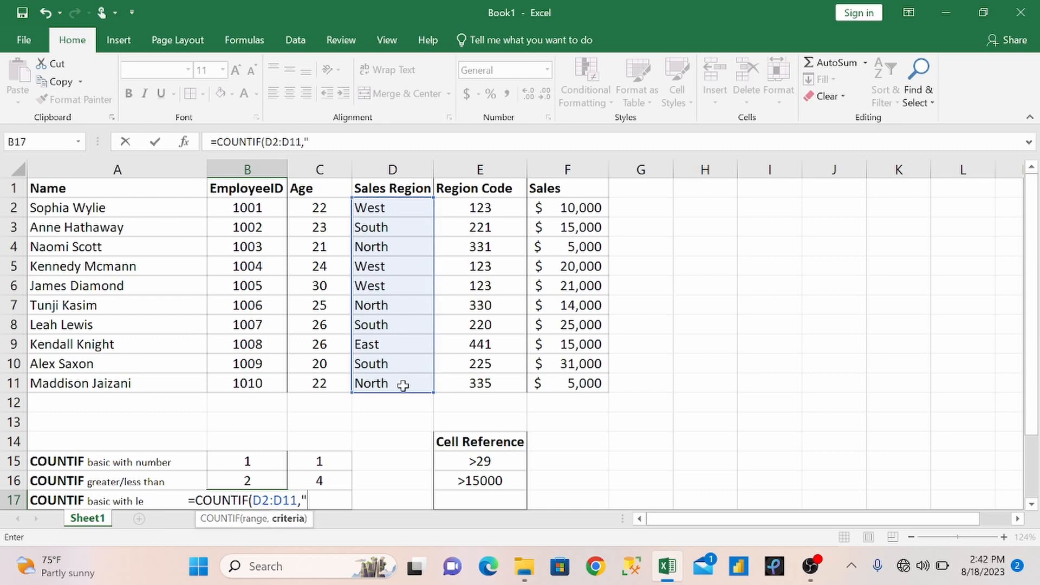
{"action": "type", "text": "west"}
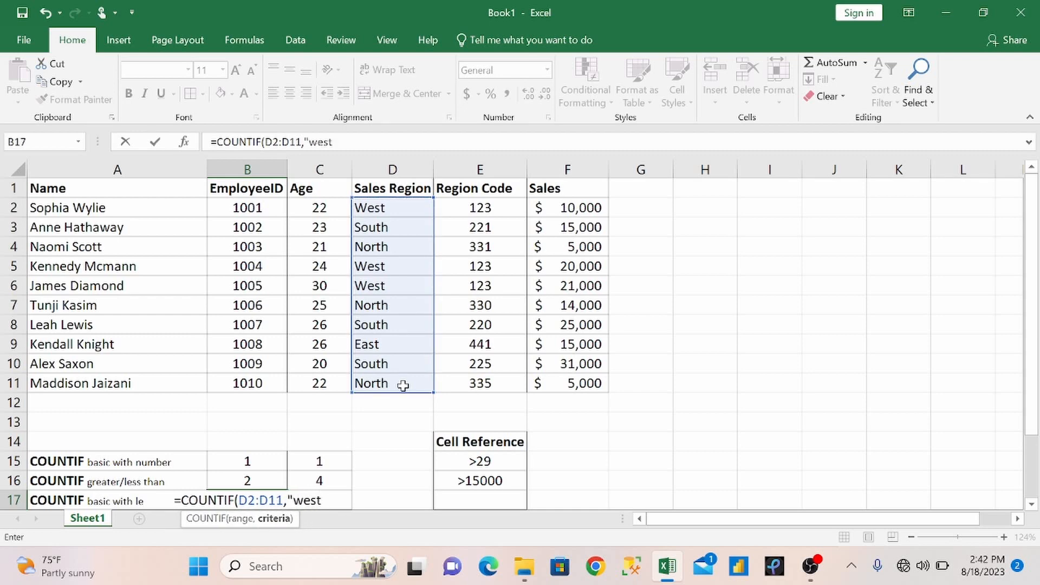
{"action": "type", "text": "\")"}
{"action": "key", "text": "Return"}
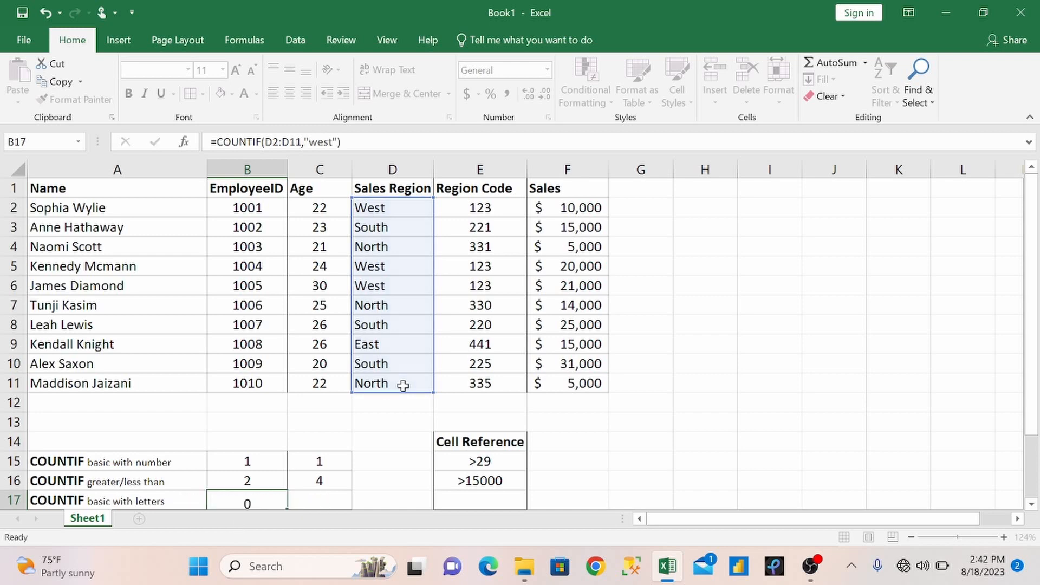
- Enter a COUNTIF formula in C17 over the sales regions D2:D11, using cell E17 as the criterion
{"action": "left_click", "coordinate": [327, 484]}
{"action": "type", "text": "=co"}
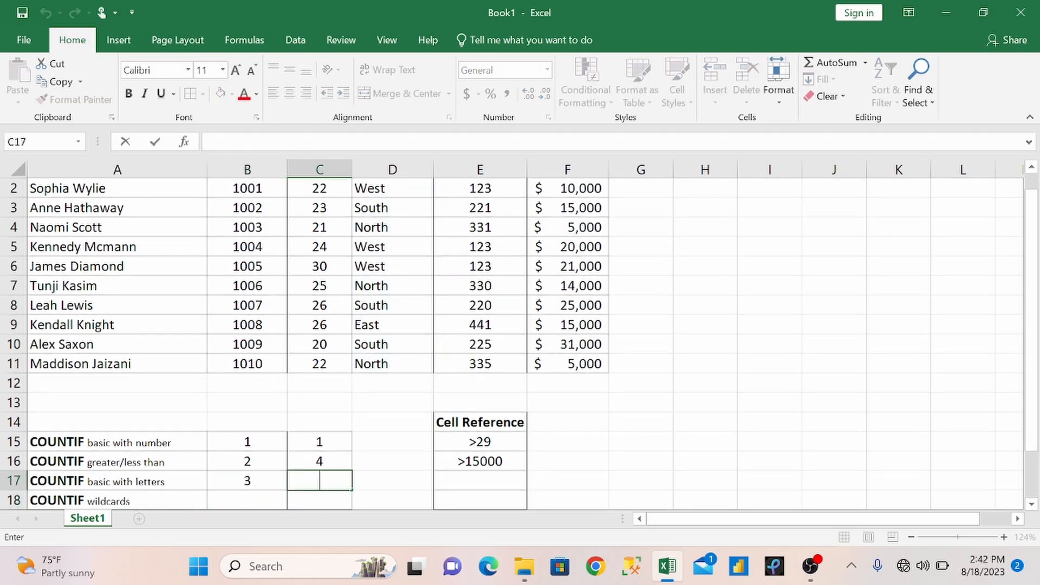
{"action": "type", "text": "untig"}
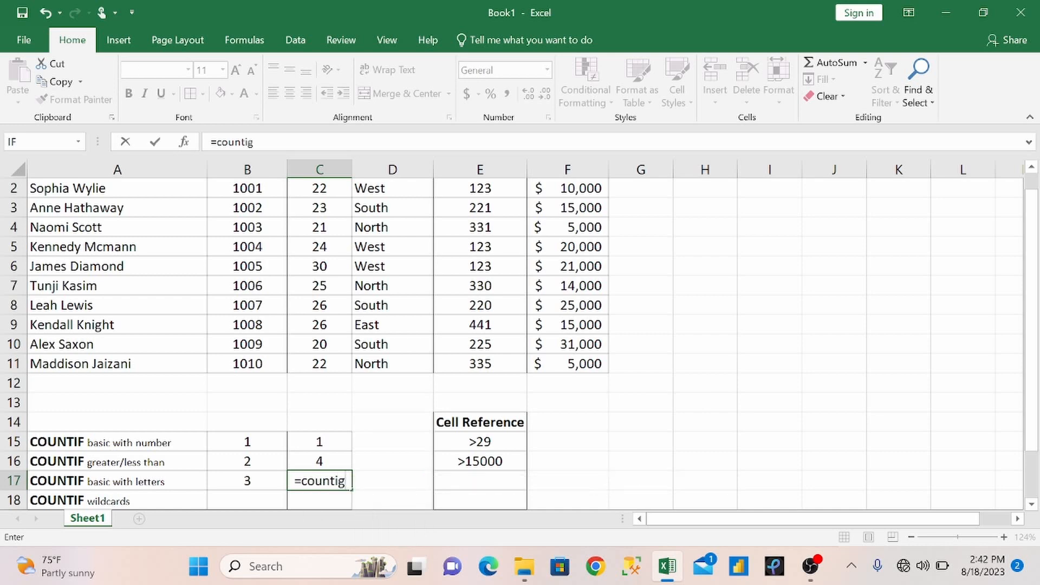
{"action": "key", "text": "BackSpace"}
{"action": "type", "text": "f"}
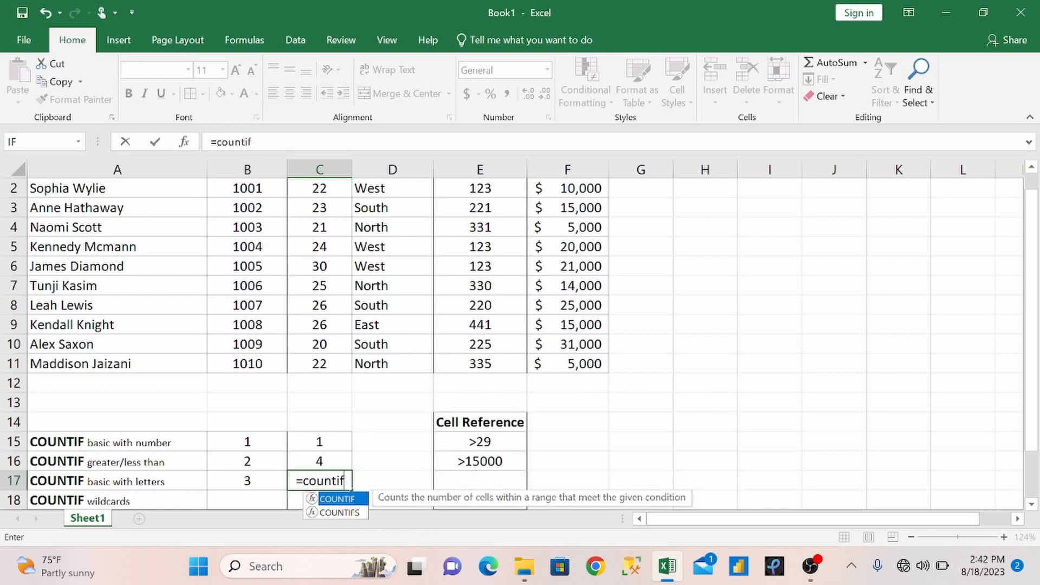
{"action": "key", "text": "Tab"}
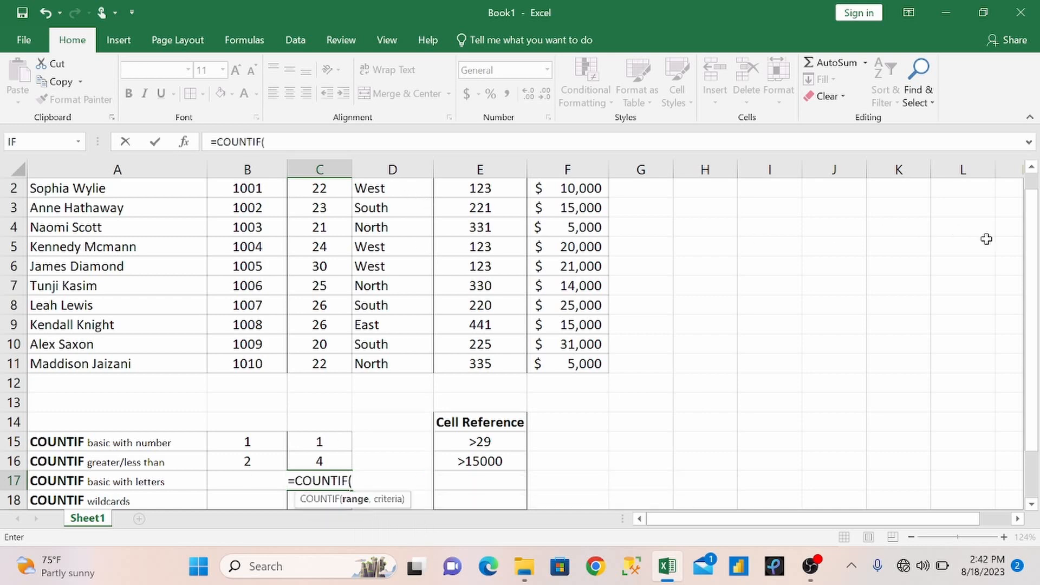
{"action": "left_click_drag", "start_coordinate": [1030, 247], "coordinate": [1030, 227]}
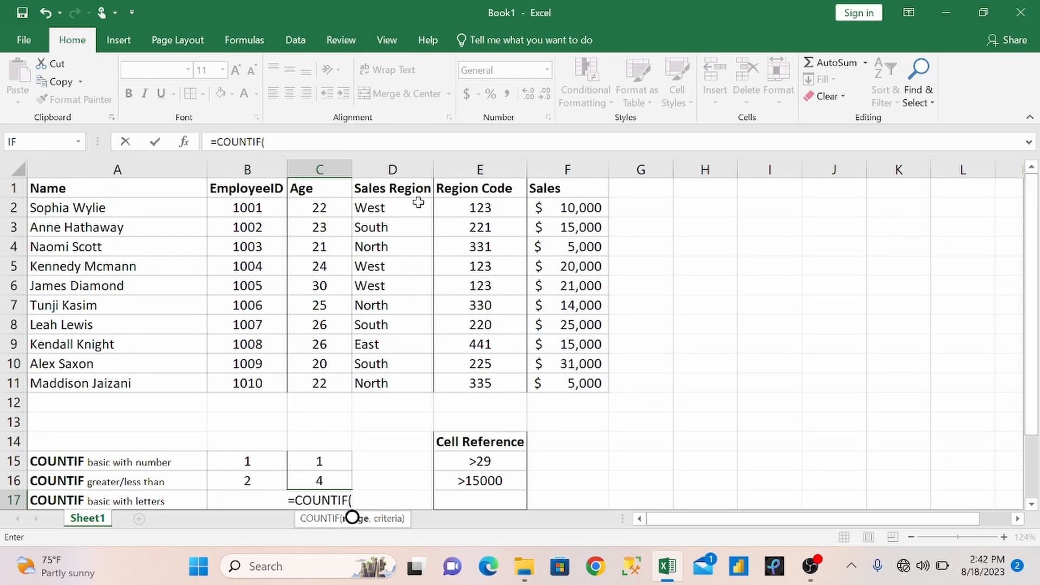
{"action": "left_click_drag", "start_coordinate": [411, 204], "coordinate": [393, 387]}
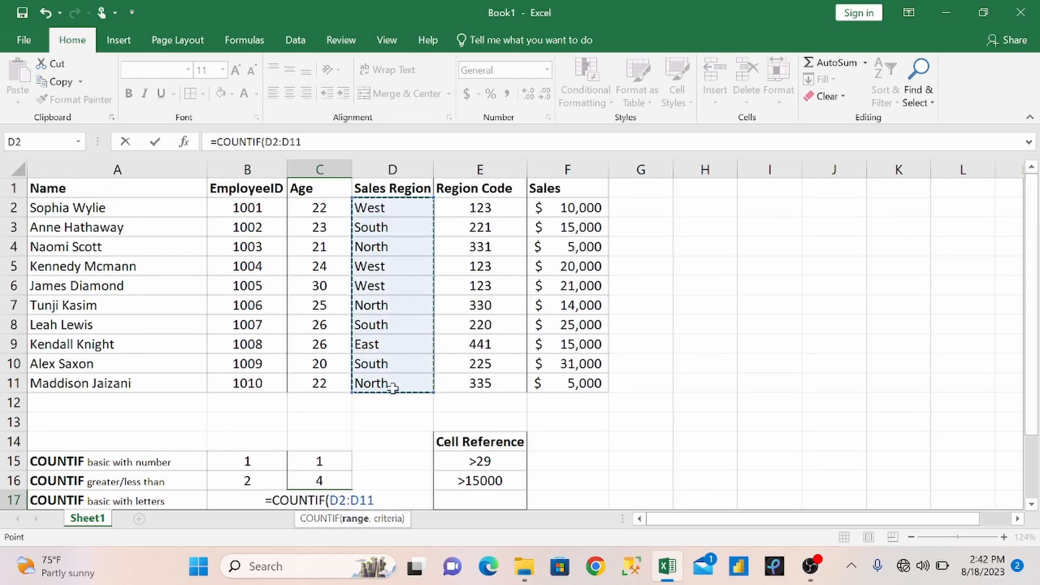
{"action": "type", "text": ","}
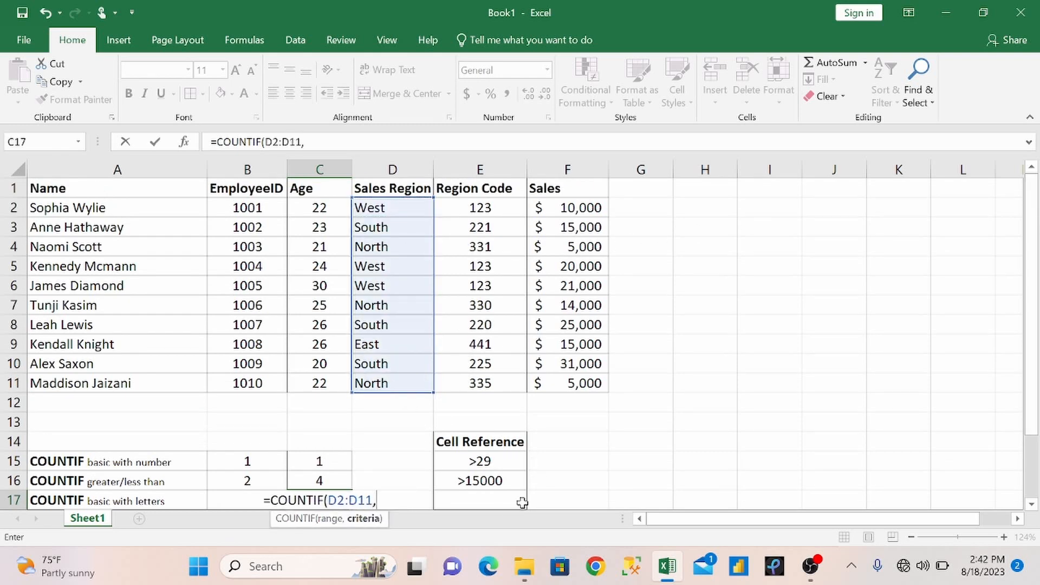
{"action": "left_click", "coordinate": [498, 504]}
{"action": "type", "text": ")"}
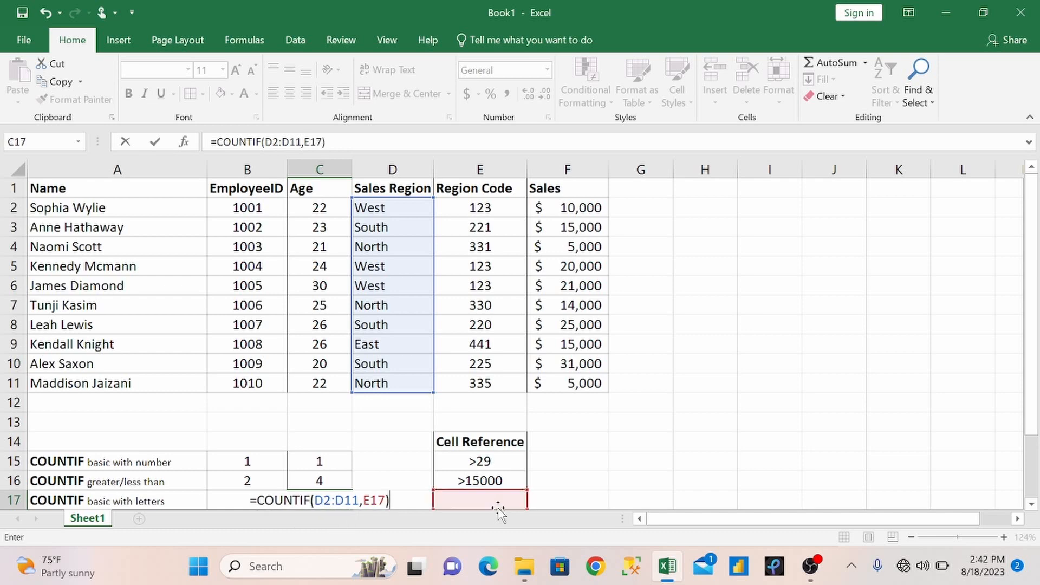
{"action": "key", "text": "Return"}
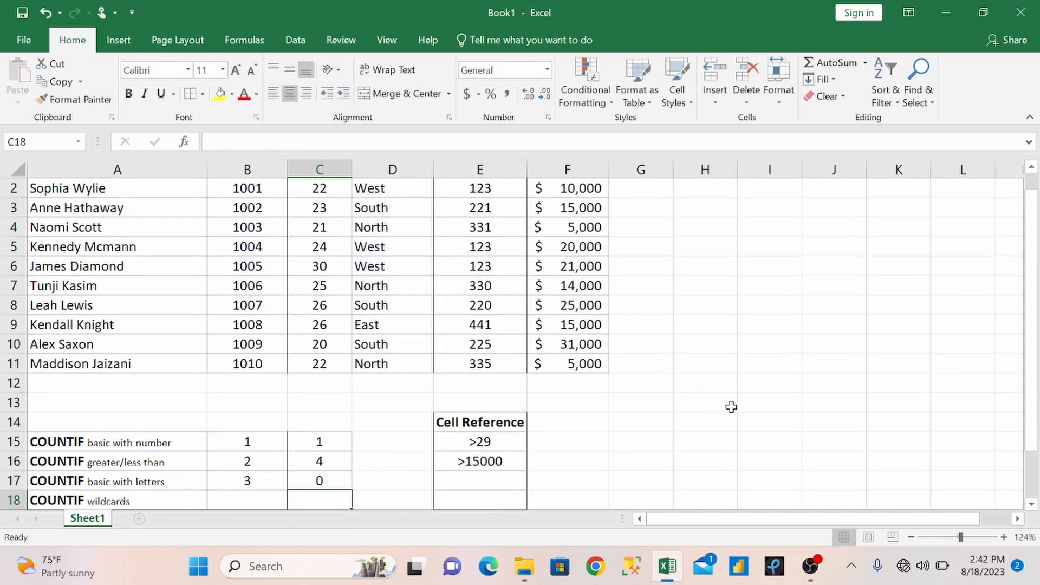
- Enter North as the sales region criterion in the Cell Reference cell E17
{"action": "left_click", "coordinate": [464, 480]}
{"action": "type", "text": "North"}
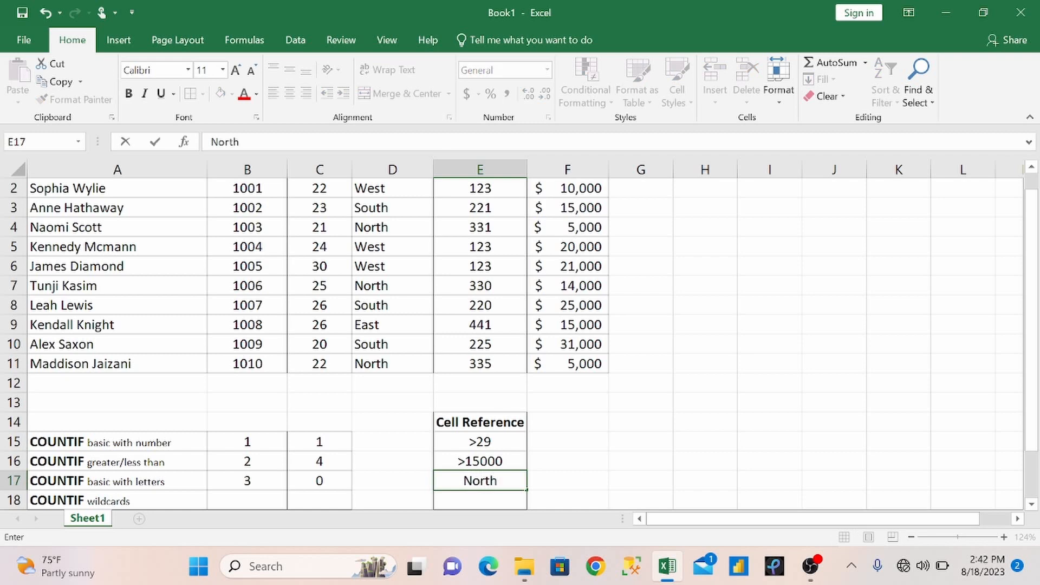
{"action": "key", "text": "Return"}
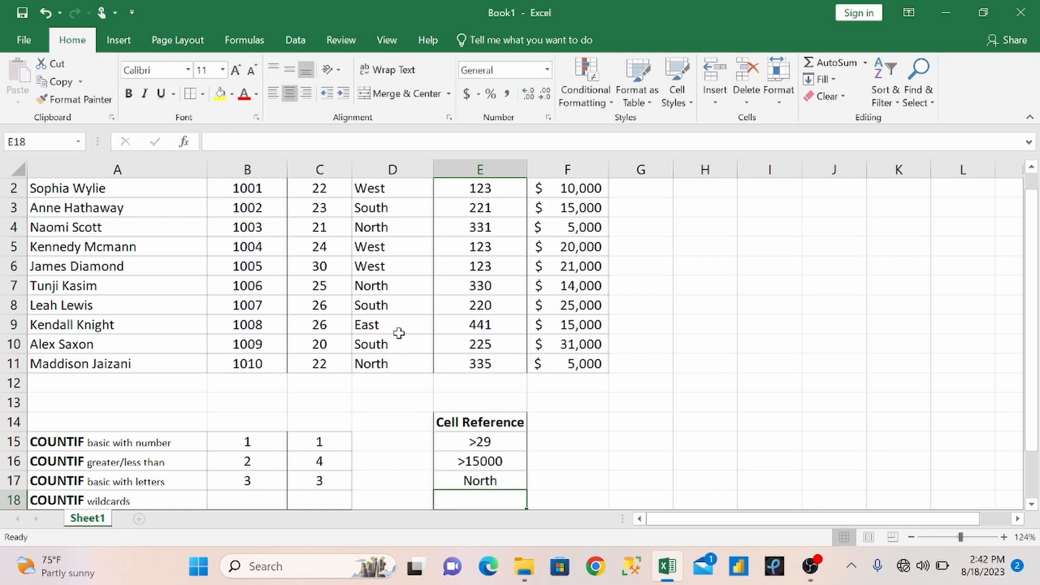
- Enter a COUNTIF formula in B18 that counts the names in A2:A11 starting with A, using the wildcard criterion "A*"
{"action": "left_click_drag", "start_coordinate": [1037, 369], "coordinate": [1038, 349]}
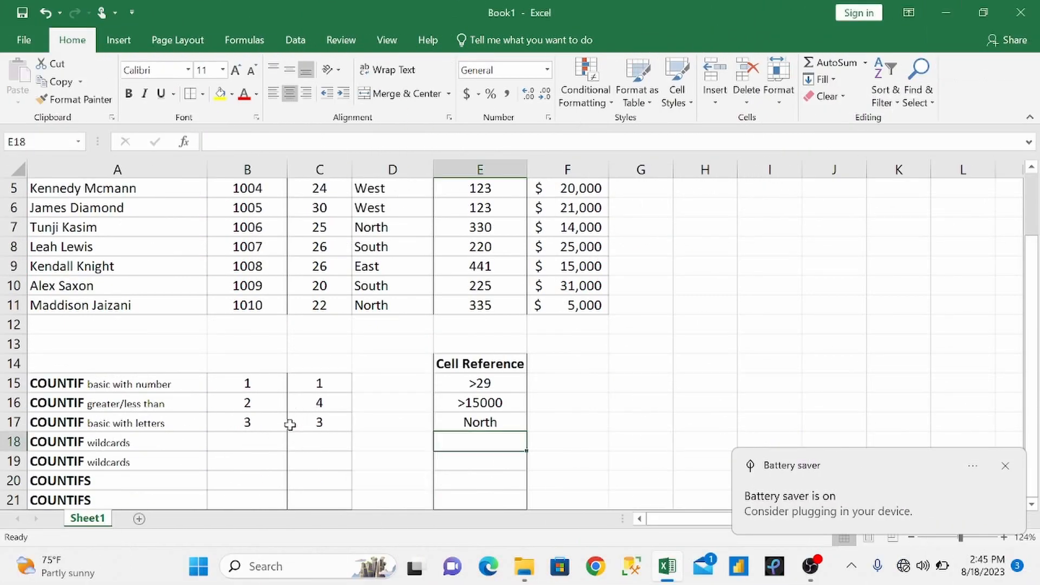
{"action": "left_click", "coordinate": [259, 440]}
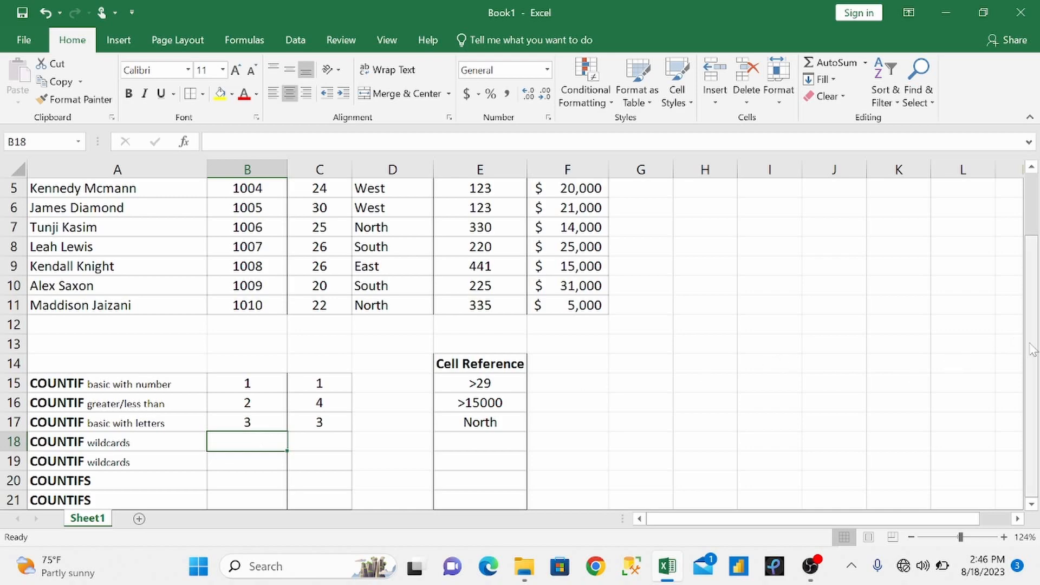
{"action": "left_click_drag", "start_coordinate": [1033, 350], "coordinate": [1029, 289]}
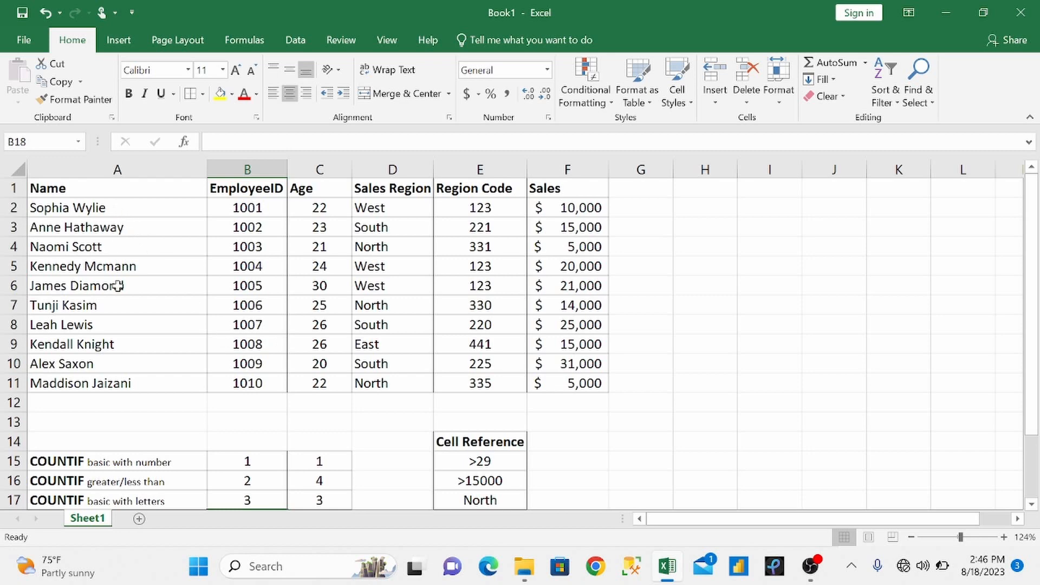
{"action": "left_click_drag", "start_coordinate": [1035, 252], "coordinate": [1036, 297]}
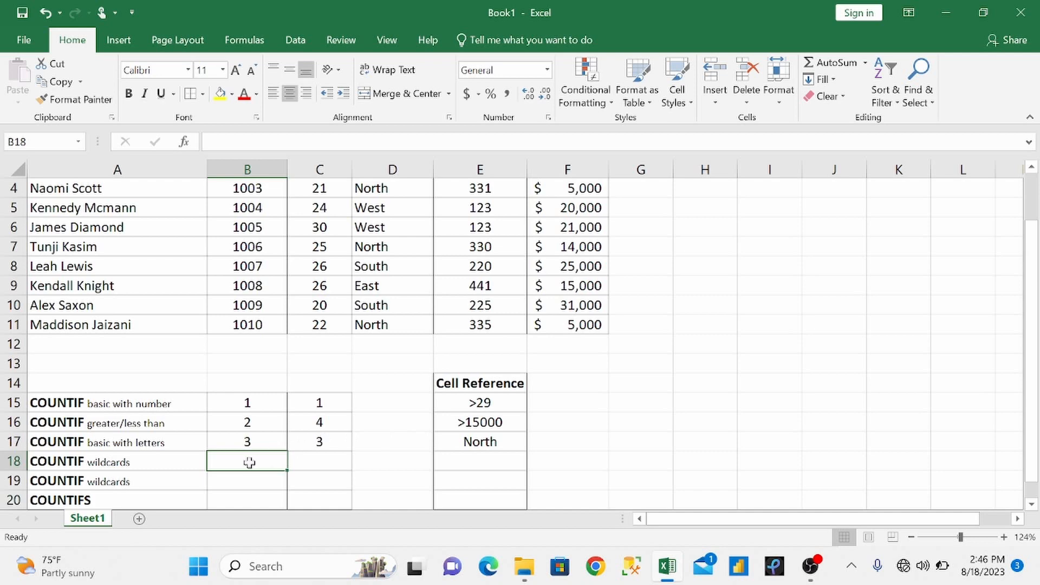
{"action": "type", "text": "="}
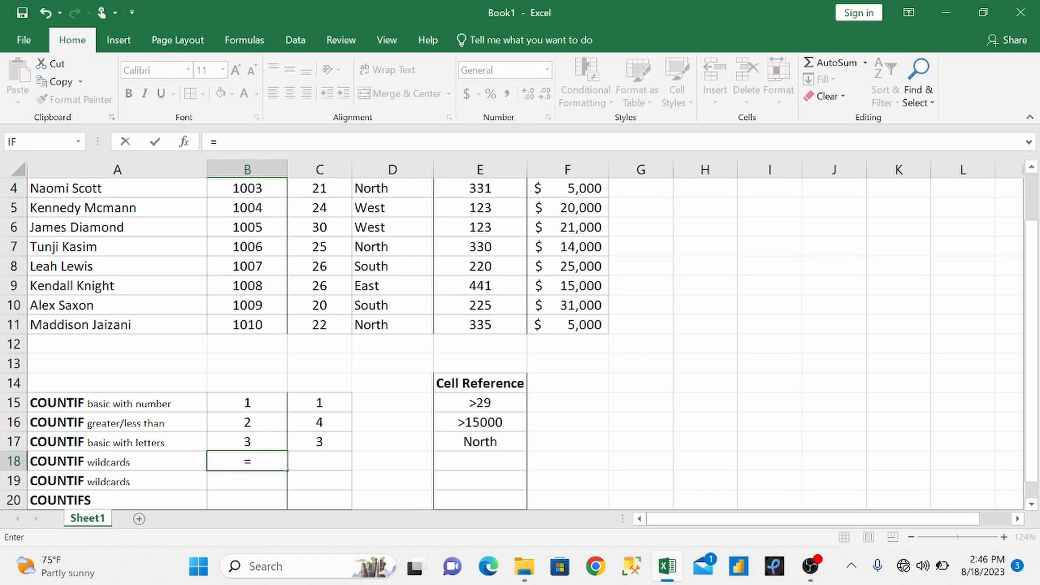
{"action": "type", "text": "COUN"}
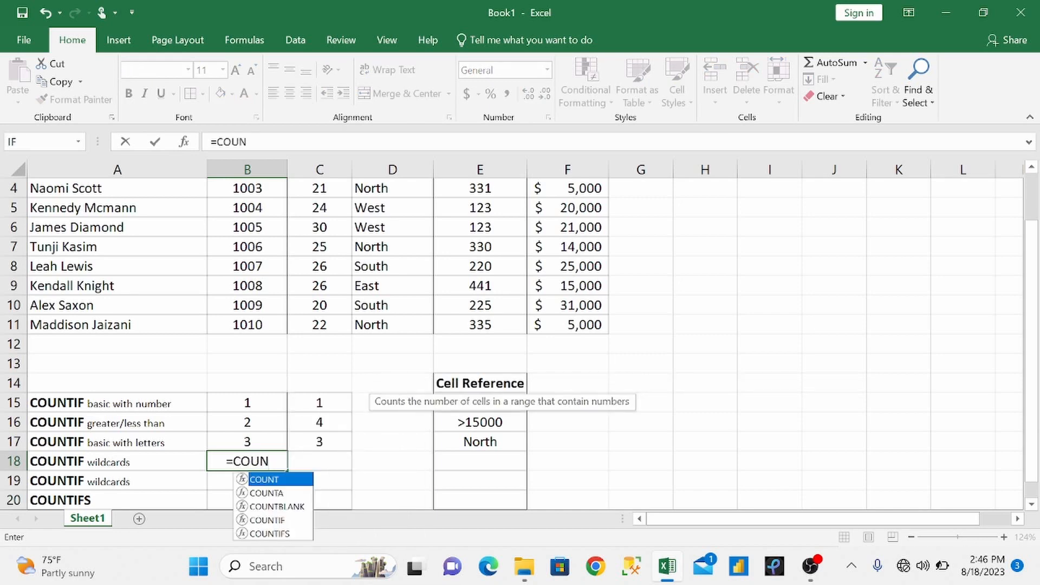
{"action": "type", "text": "TIF("}
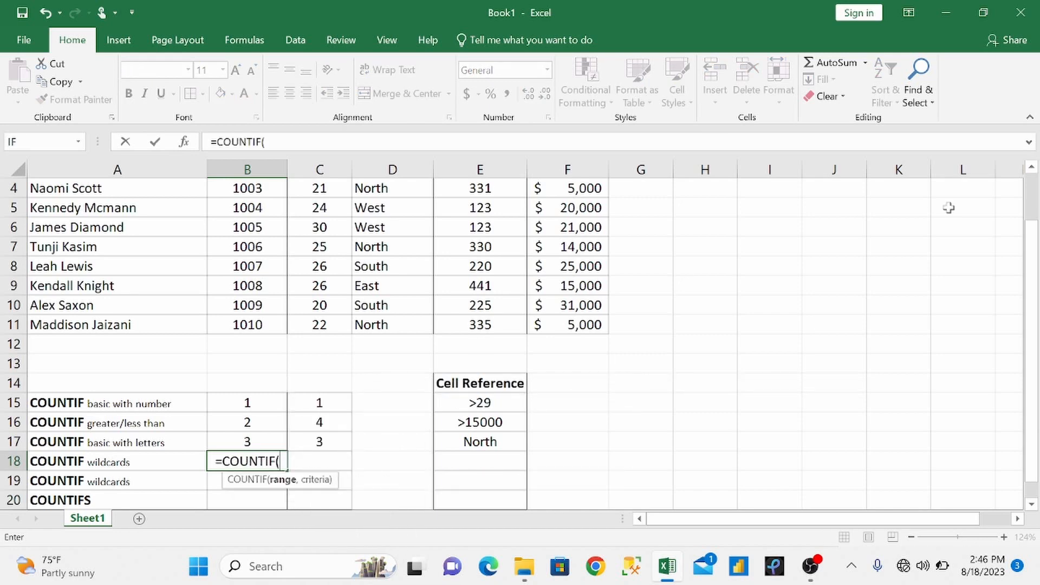
{"action": "left_click_drag", "start_coordinate": [1029, 260], "coordinate": [1029, 219]}
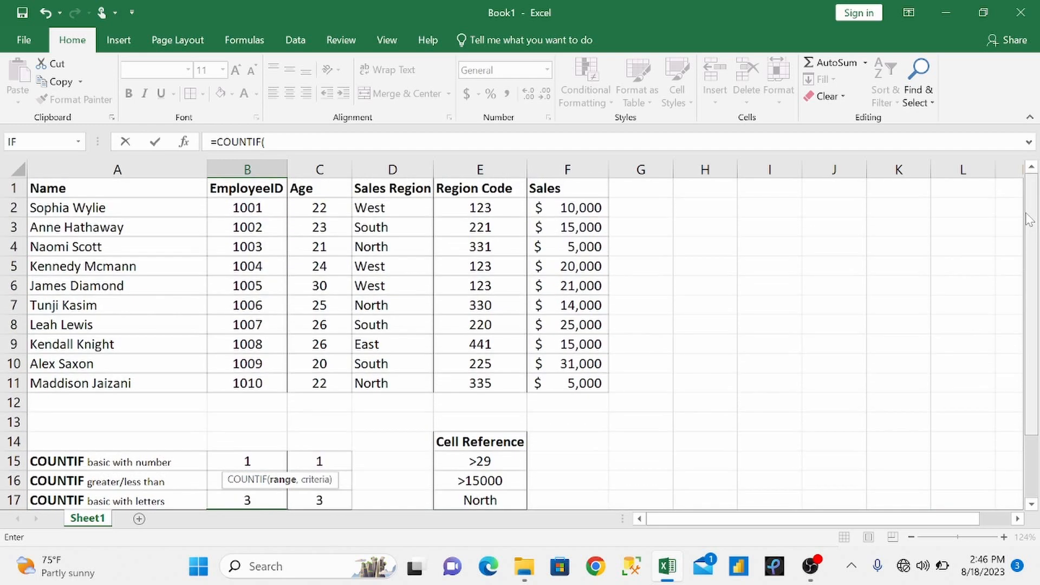
{"action": "left_click_drag", "start_coordinate": [174, 204], "coordinate": [164, 379]}
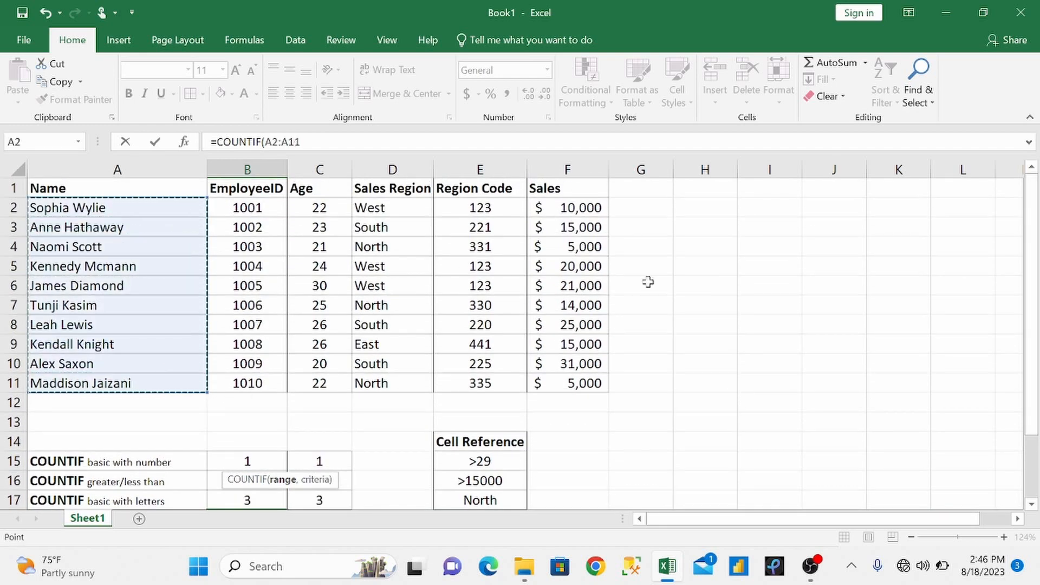
{"action": "type", "text": ","}
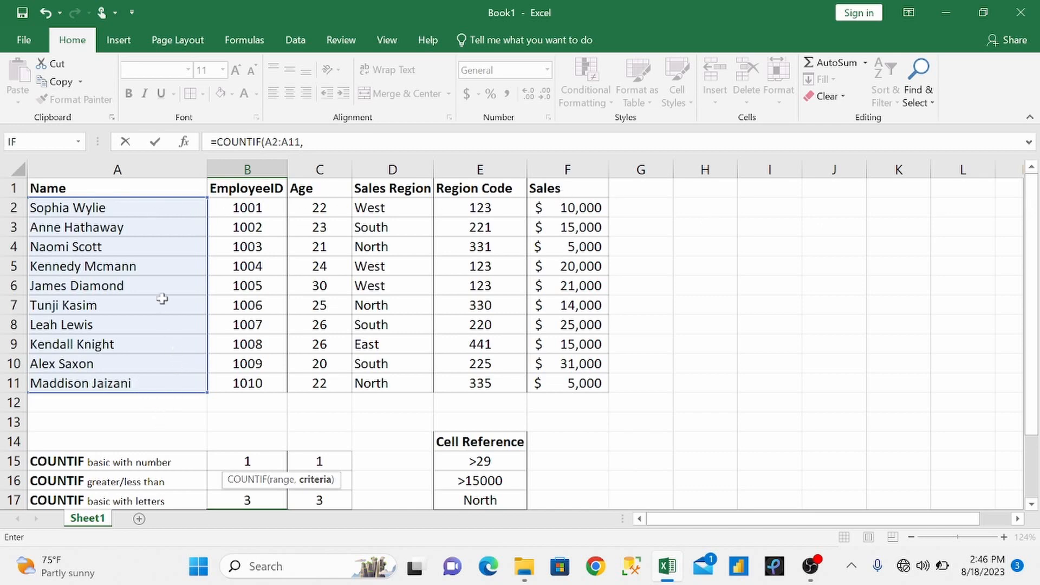
{"action": "type", "text": "A"}
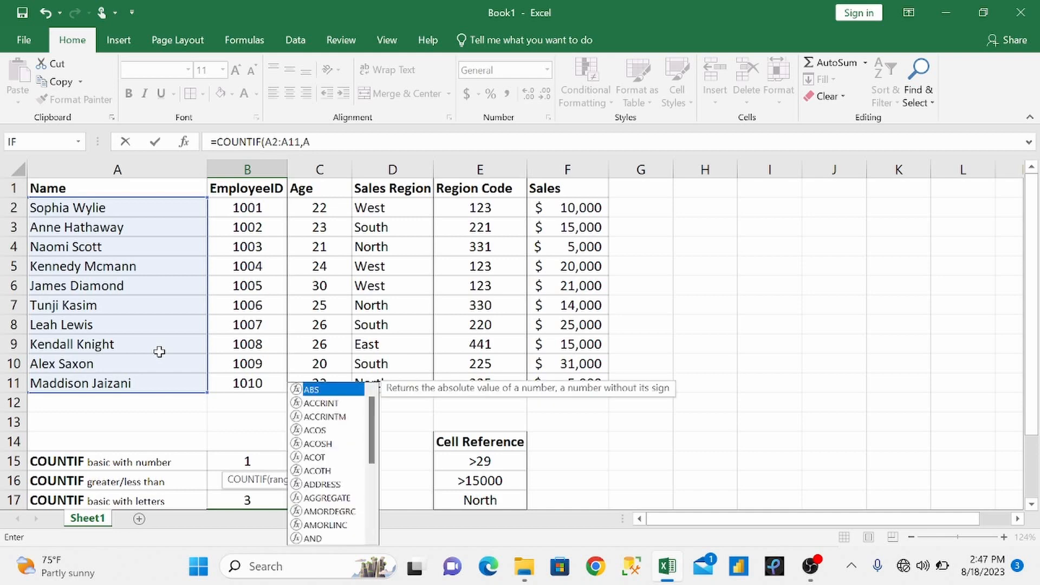
{"action": "type", "text": "*"}
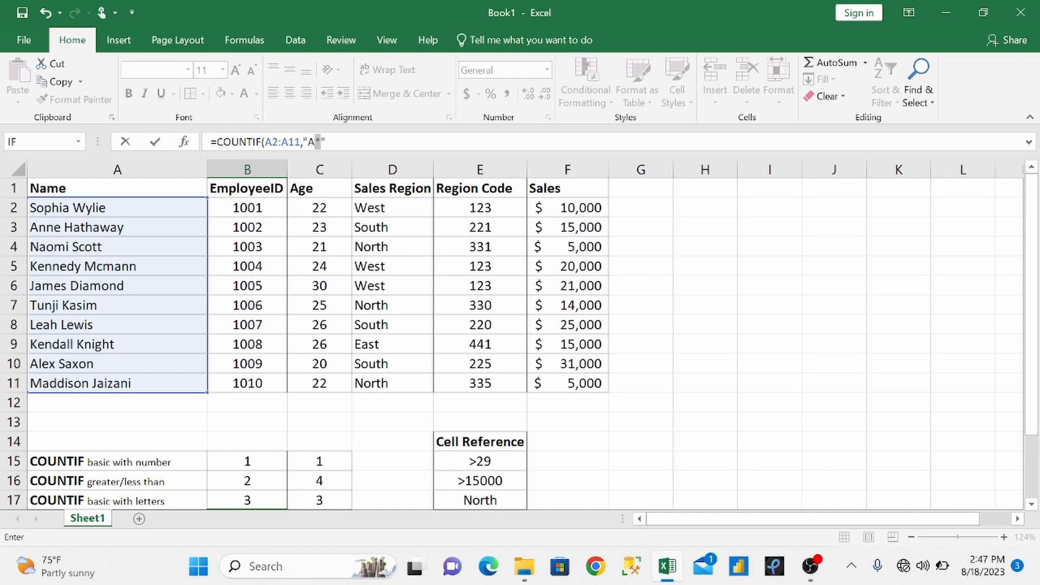
{"action": "key", "text": "shift+Left"}
{"action": "key", "text": "F2"}
{"action": "key", "text": "Right"}
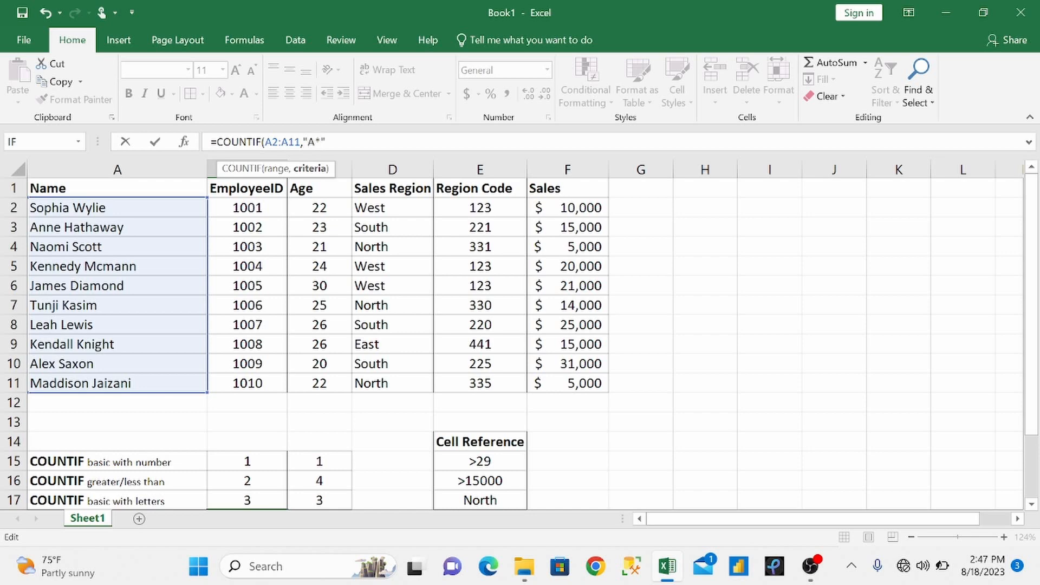
{"action": "type", "text": ")"}
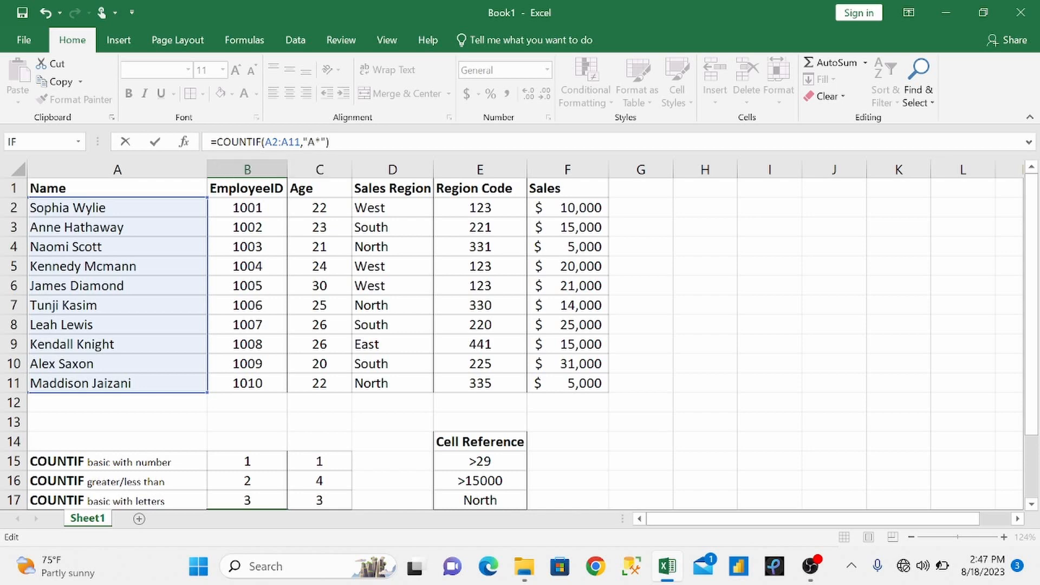
{"action": "key", "text": "Return"}
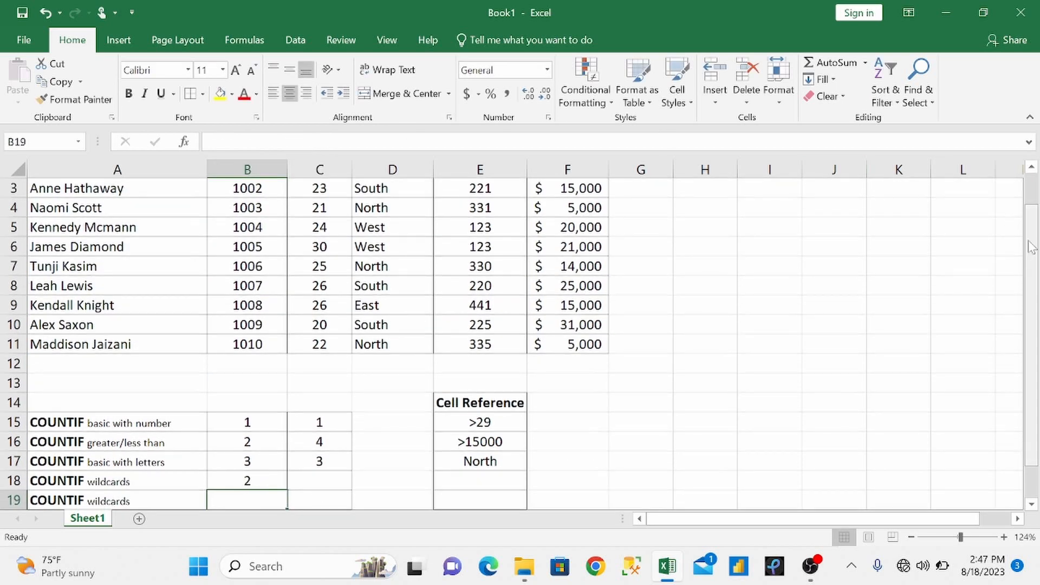
- Start a COUNTIF formula in C18 with the names in A2:A11 as its range
{"action": "left_click_drag", "start_coordinate": [1033, 250], "coordinate": [1033, 267]}
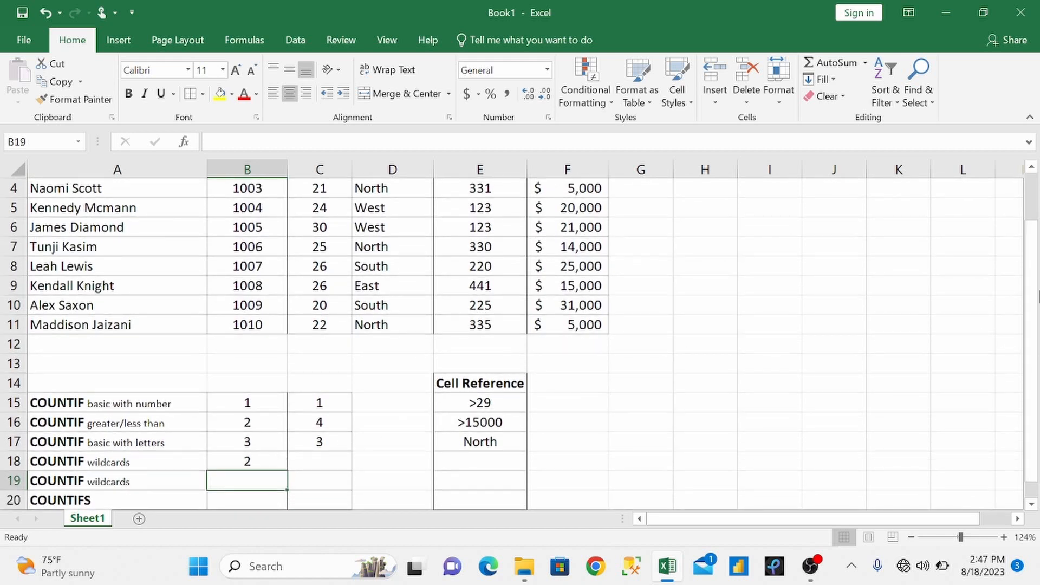
{"action": "left_click_drag", "start_coordinate": [1033, 303], "coordinate": [1033, 256]}
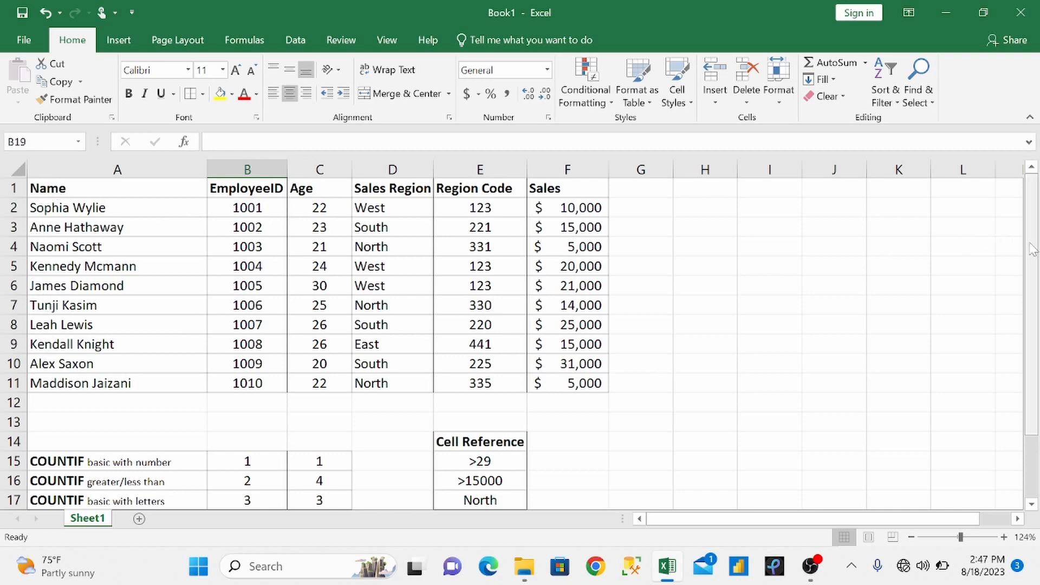
{"action": "left_click_drag", "start_coordinate": [1033, 249], "coordinate": [1033, 309]}
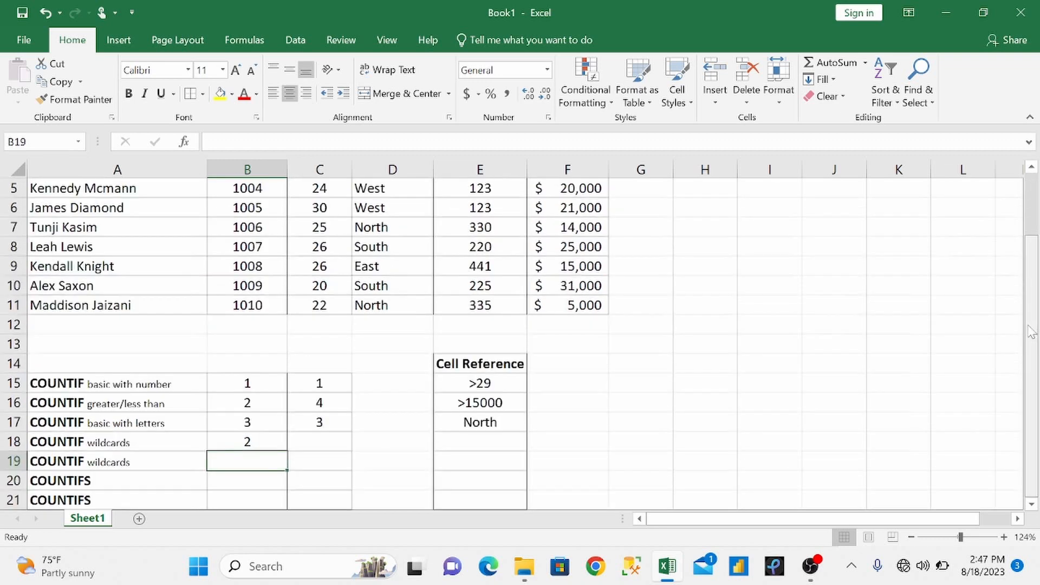
{"action": "left_click", "coordinate": [332, 442]}
{"action": "type", "text": "=COUNTIF("}
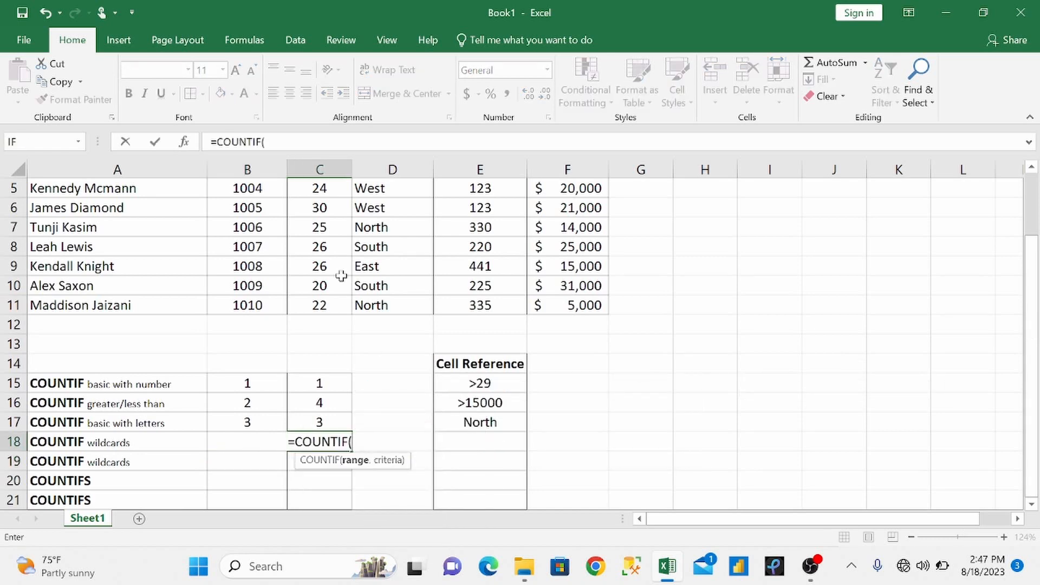
{"action": "left_click_drag", "start_coordinate": [1033, 256], "coordinate": [1037, 213]}
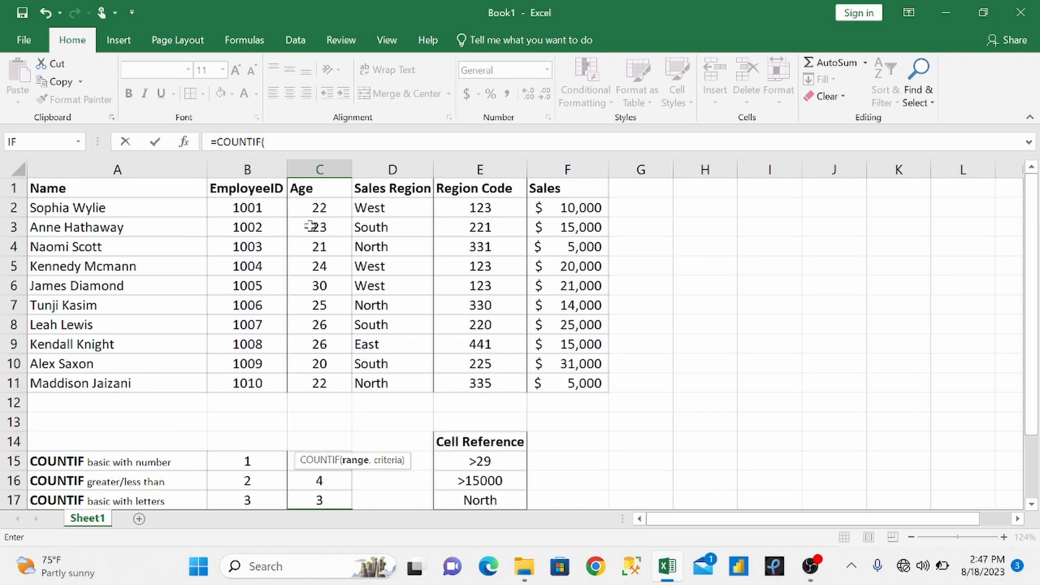
{"action": "left_click_drag", "start_coordinate": [165, 212], "coordinate": [147, 380]}
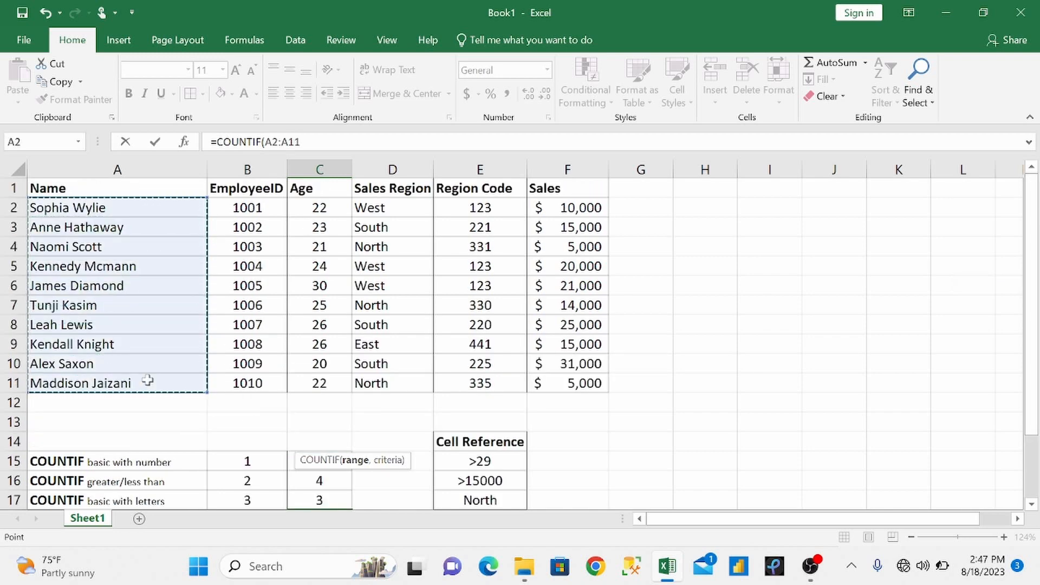
{"action": "type", "text": ","}
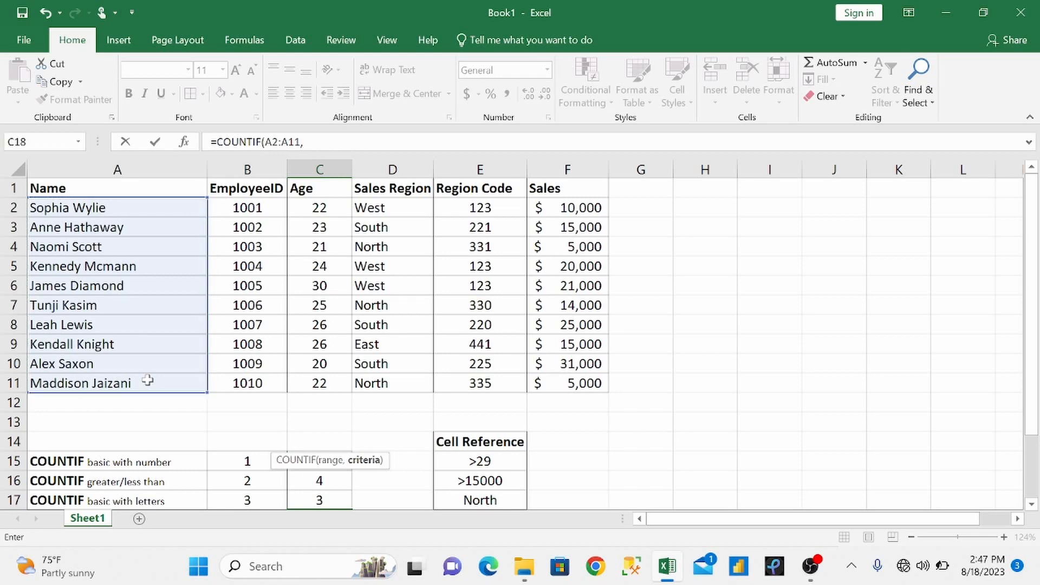
{"action": "type", "text": "\""}
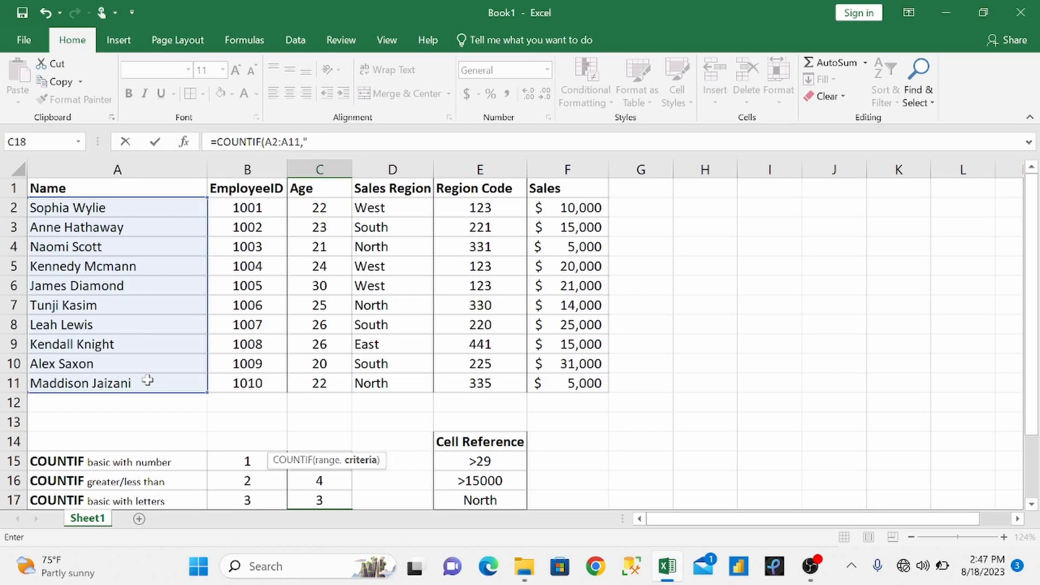
{"action": "type", "text": "N"}
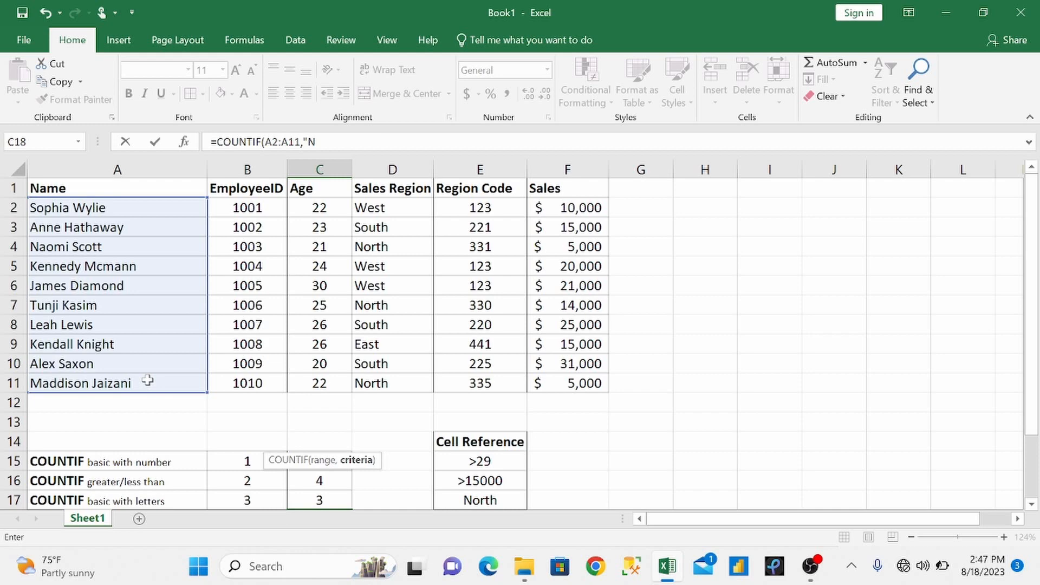
{"action": "type", "text": "*"}
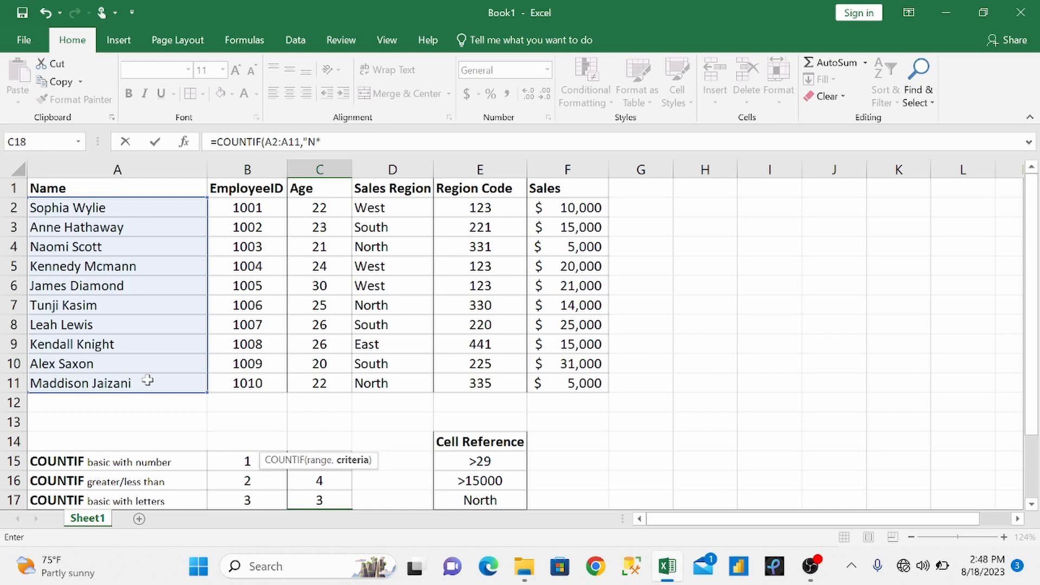
{"action": "type", "text": "\")"}
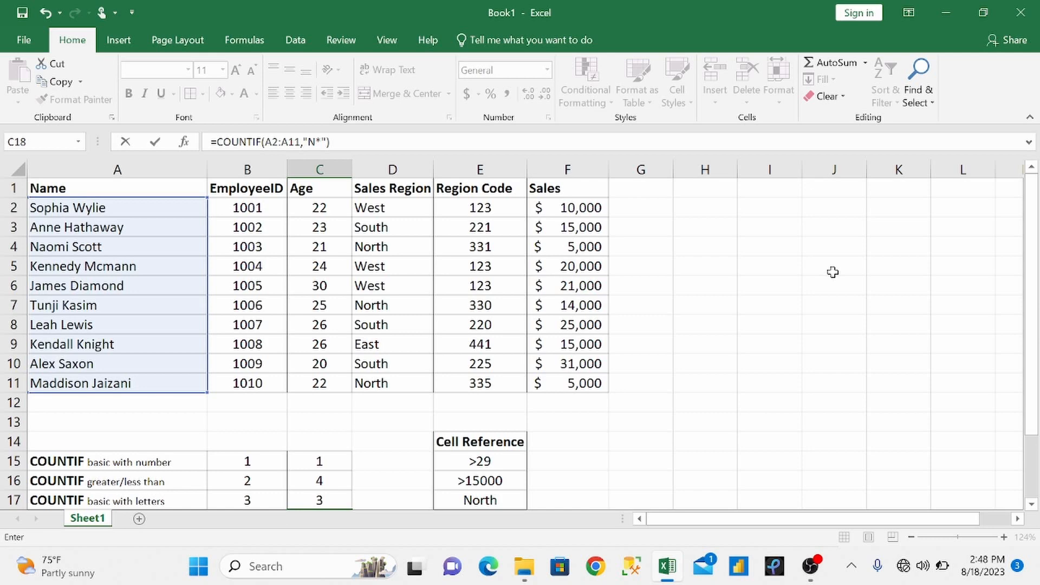
{"action": "key", "text": "BackSpace"}
{"action": "key", "text": "BackSpace"}
{"action": "key", "text": "BackSpace"}
{"action": "key", "text": "BackSpace"}
{"action": "key", "text": "BackSpace"}
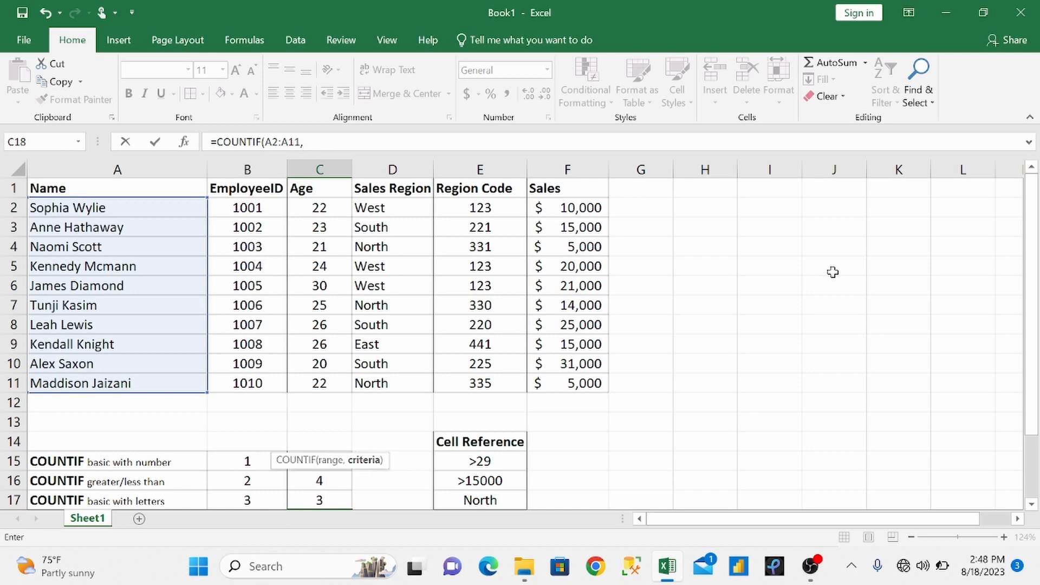
- Complete the COUNTIF formula in C18 with cell E18 as its criterion
{"action": "left_click_drag", "start_coordinate": [1032, 260], "coordinate": [1032, 276]}
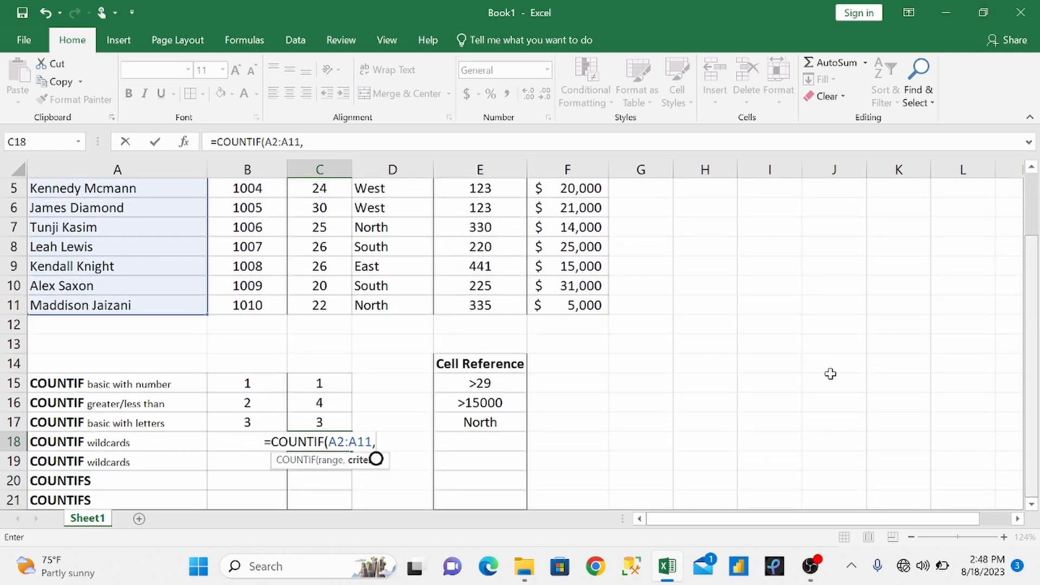
{"action": "left_click", "coordinate": [481, 446]}
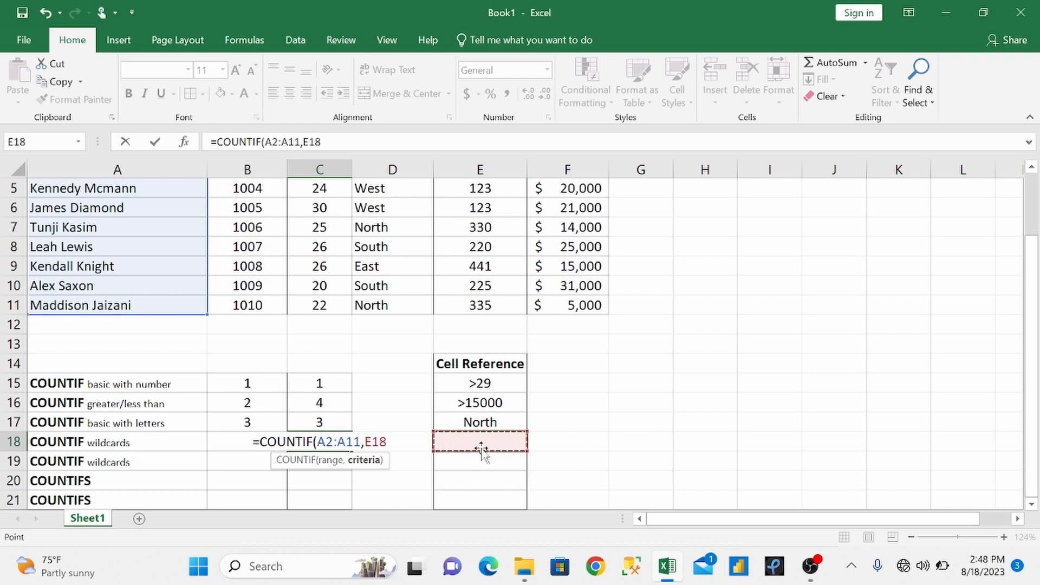
{"action": "type", "text": ")"}
{"action": "key", "text": "Return"}
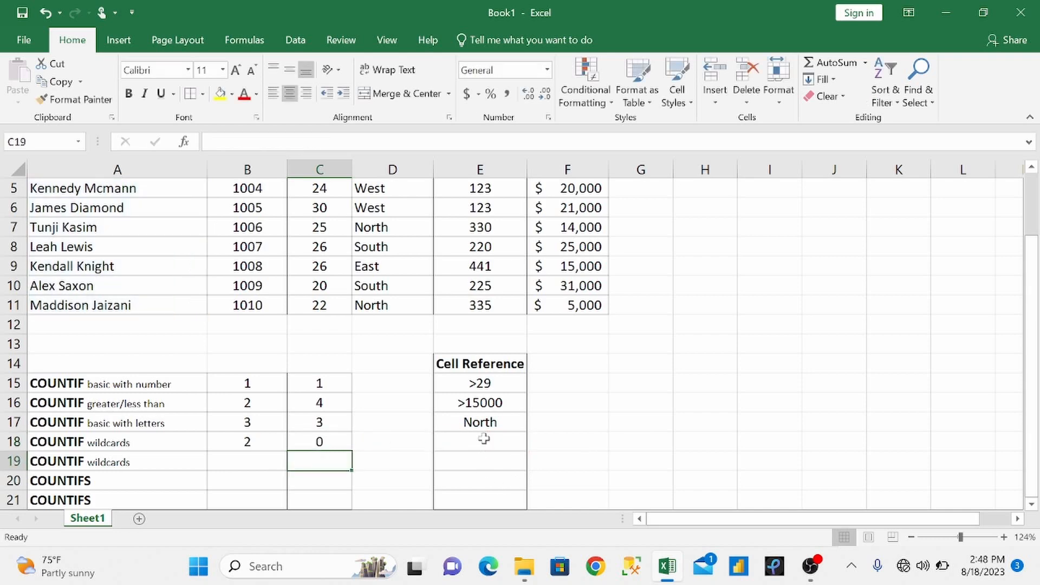
- Enter the letter J as the name criterion in the Cell Reference cell E18
{"action": "left_click", "coordinate": [483, 439]}
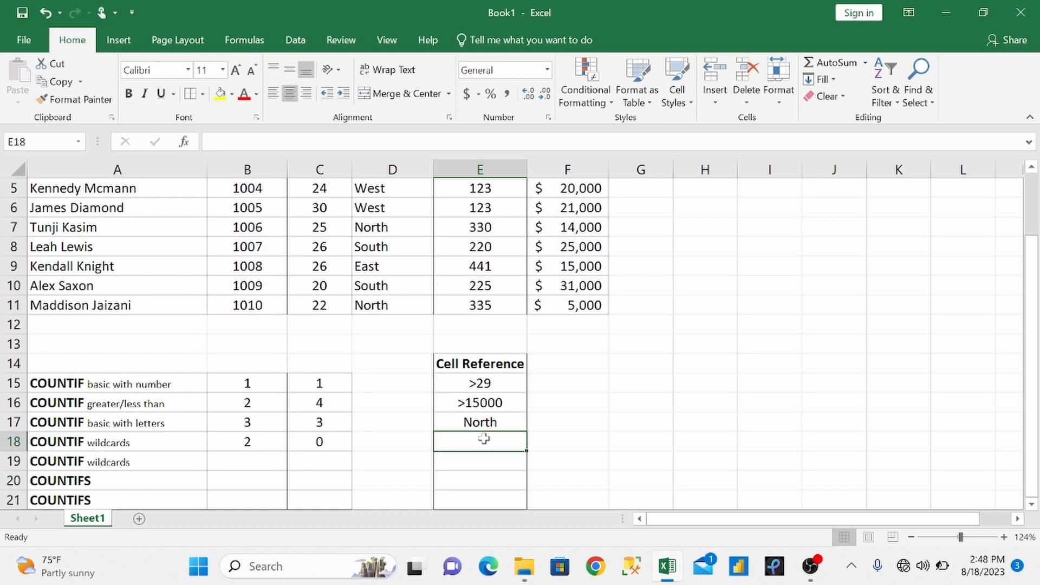
{"action": "type", "text": "J"}
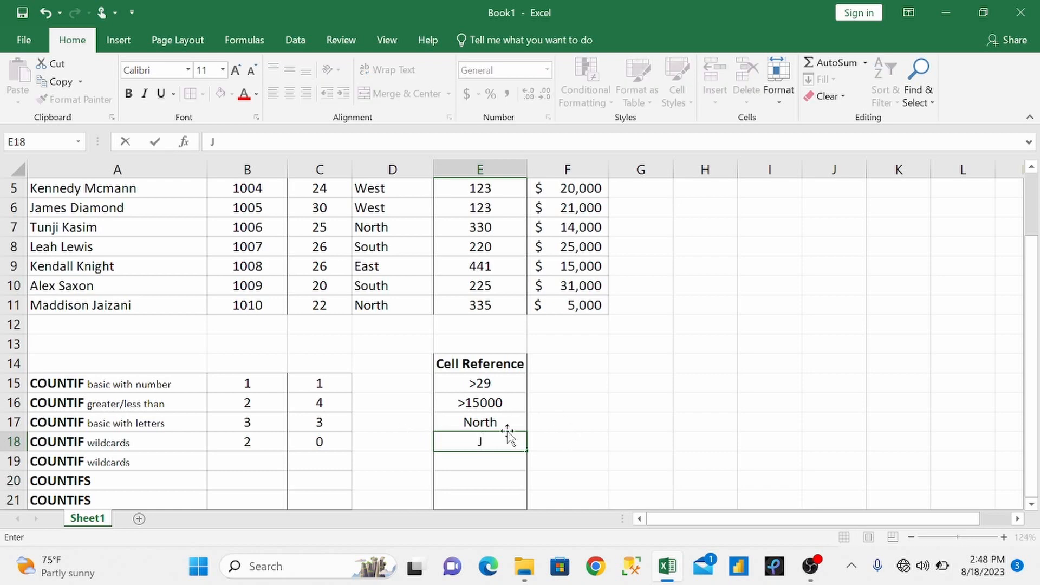
{"action": "type", "text": "*"}
{"action": "key", "text": "BackSpace"}
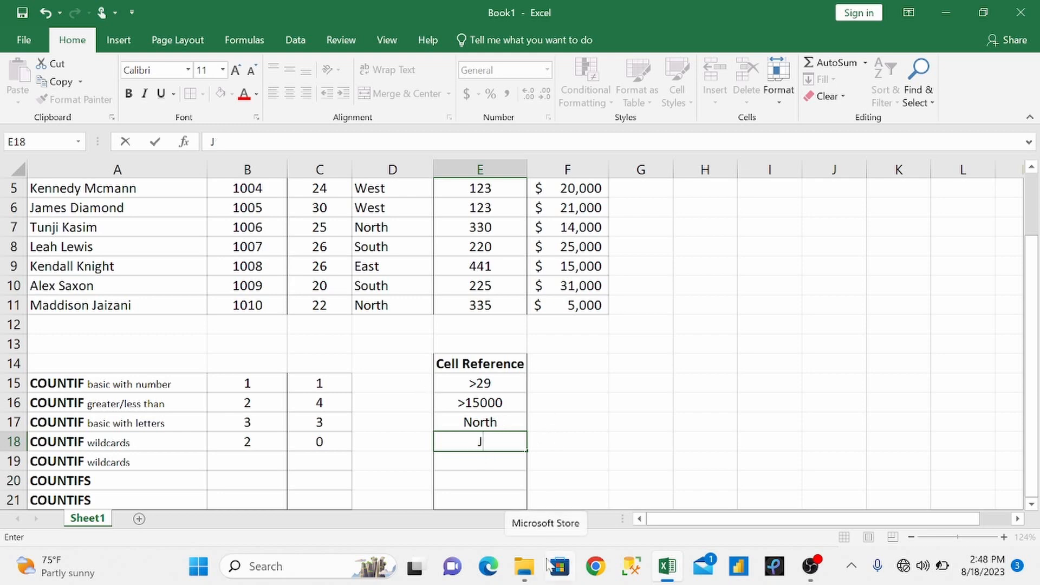
{"action": "key", "text": "Return"}
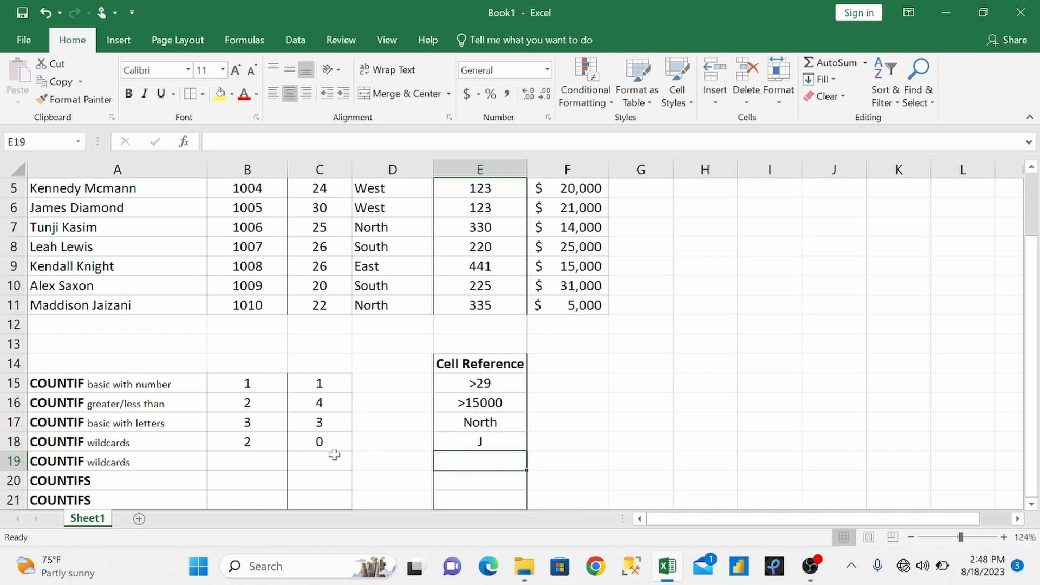
- Add the asterisk wildcard to the criterion in E18 so that it reads J*
{"action": "left_click", "coordinate": [477, 443]}
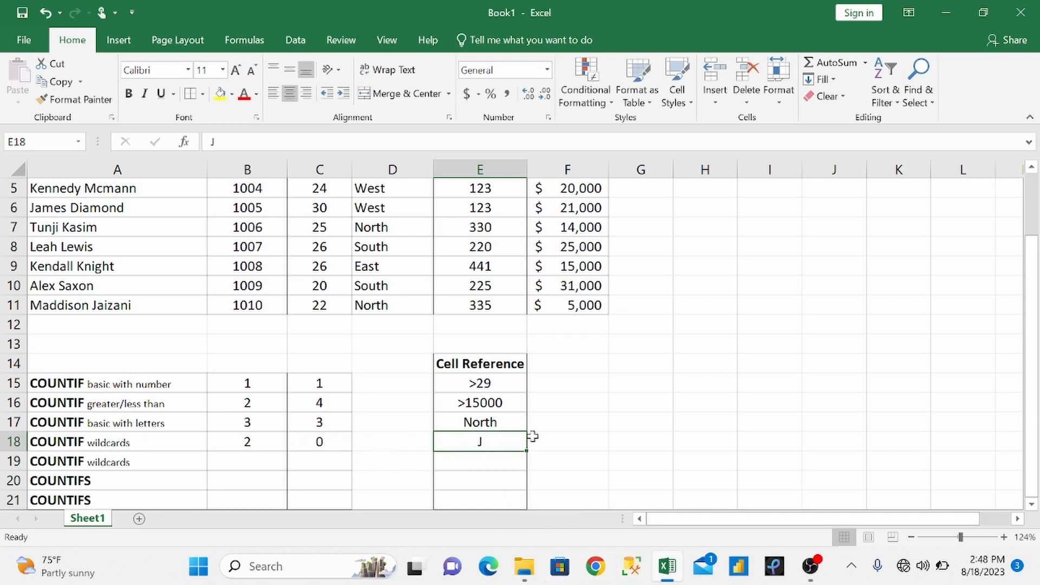
{"action": "left_click_drag", "start_coordinate": [1028, 351], "coordinate": [1029, 325]}
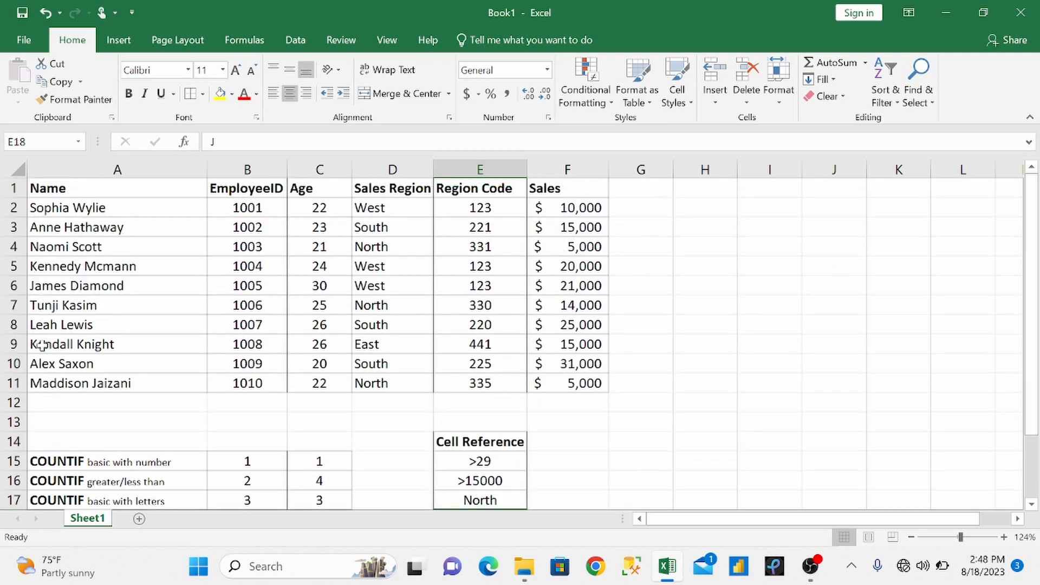
{"action": "left_click_drag", "start_coordinate": [1032, 260], "coordinate": [1031, 271]}
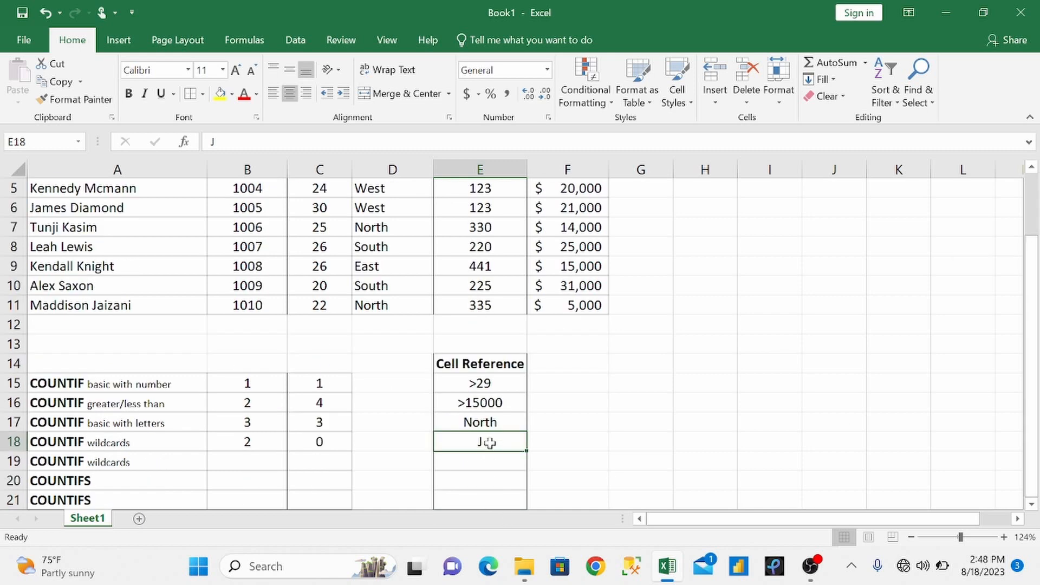
{"action": "key", "text": "F2"}
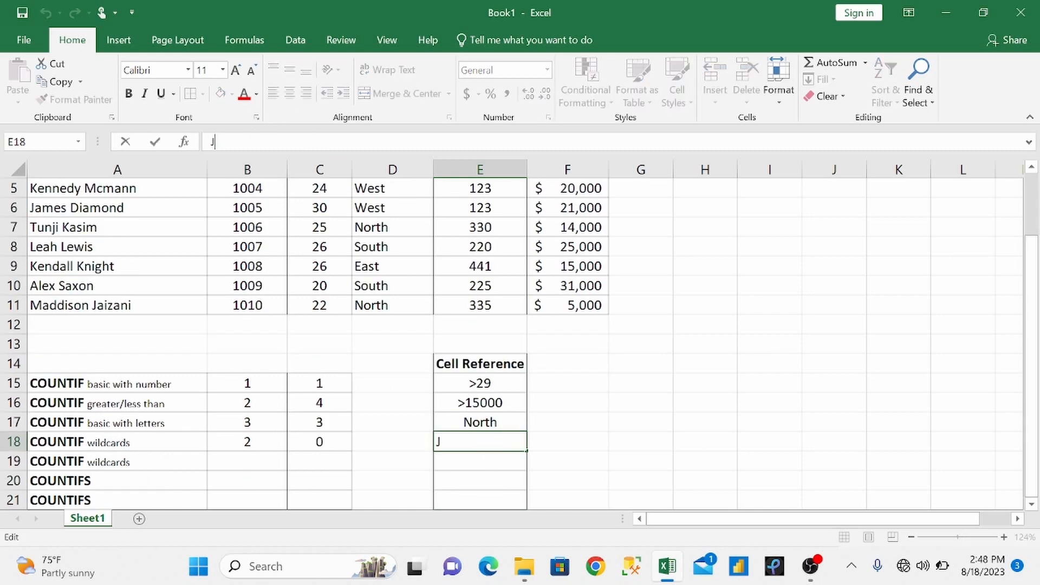
{"action": "type", "text": "*"}
{"action": "key", "text": "Return"}
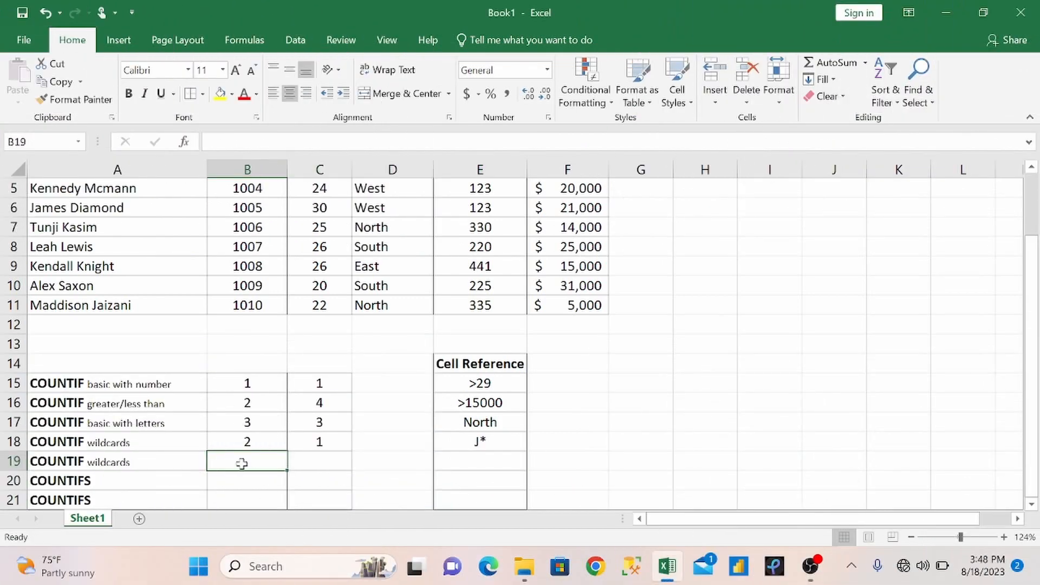
- Enter a COUNTIF formula in B19 over the names A2:A11, with an asterisk wildcard before the first employee's last name as the criterion
{"action": "left_click_drag", "start_coordinate": [1033, 347], "coordinate": [1027, 254]}
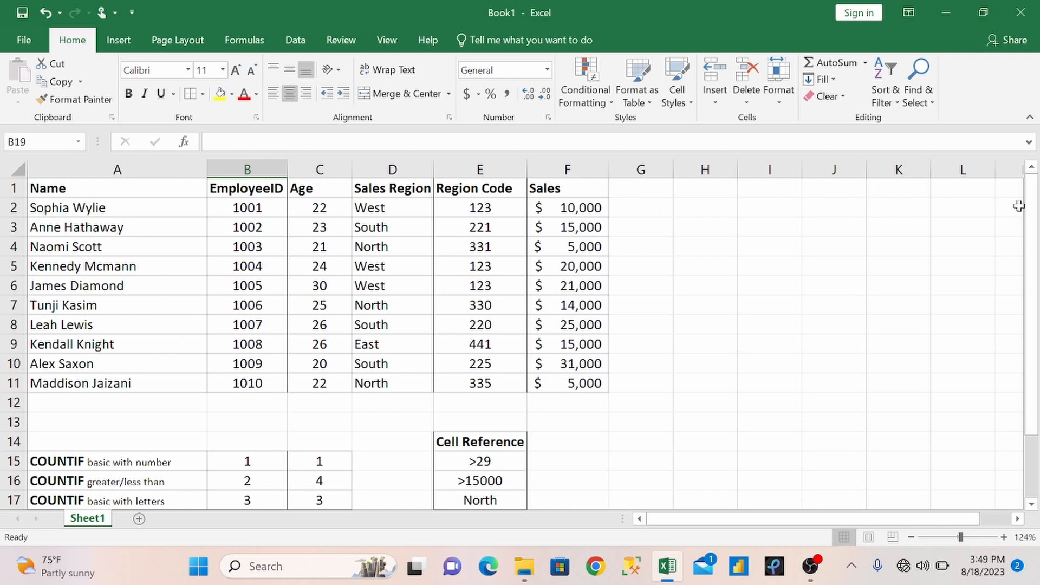
{"action": "mouse_move", "coordinate": [1037, 213]}
{"action": "left_mouse_down"}
{"action": "mouse_move", "coordinate": [1036, 227]}
{"action": "mouse_move", "coordinate": [1036, 217]}
{"action": "left_mouse_up"}
{"action": "left_click_drag", "start_coordinate": [1031, 224], "coordinate": [1032, 229]}
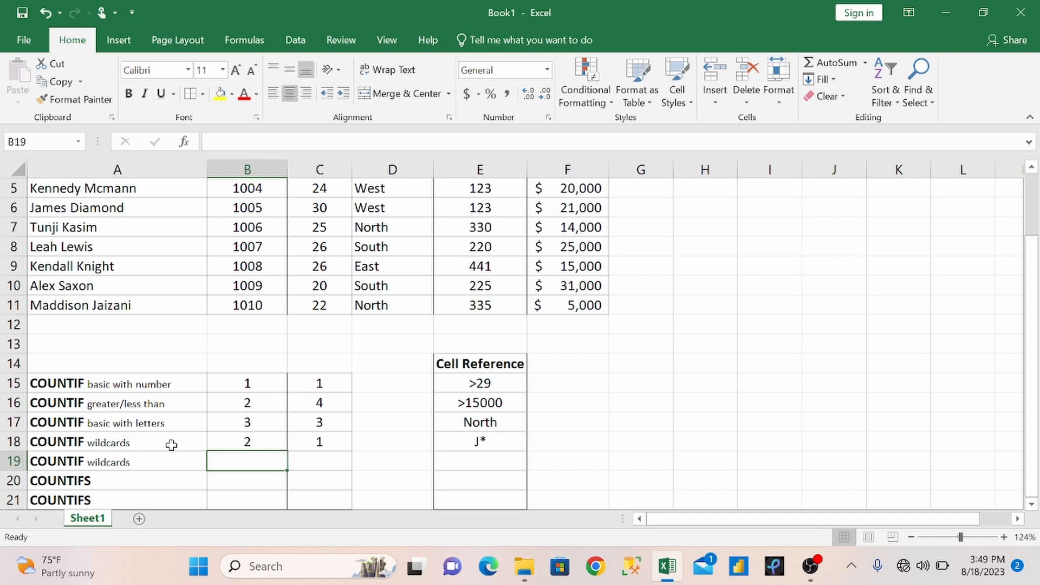
{"action": "type", "text": "=countif"}
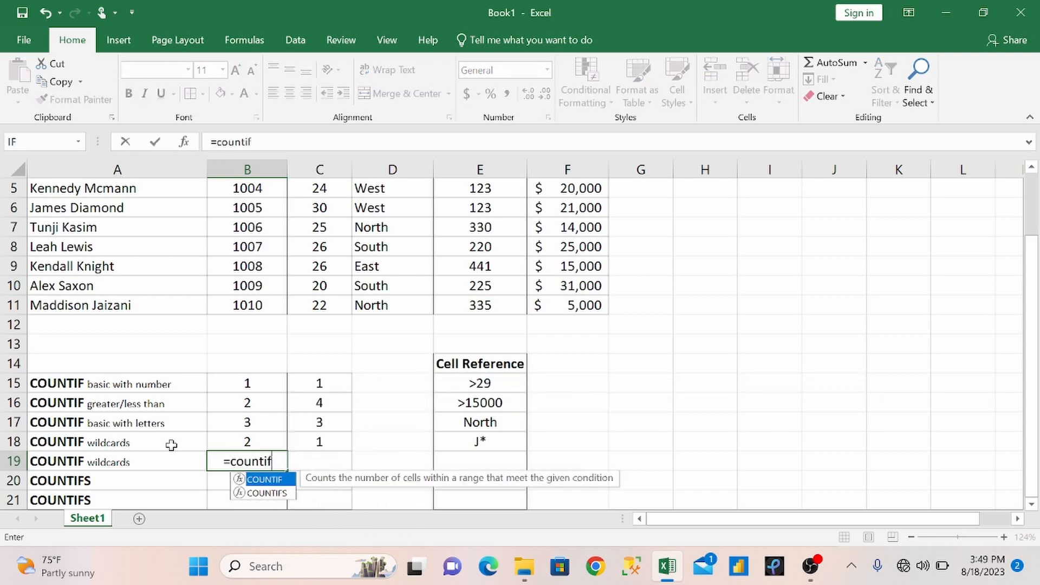
{"action": "key", "text": "Tab"}
{"action": "left_click_drag", "start_coordinate": [1032, 361], "coordinate": [1031, 335]}
{"action": "left_click_drag", "start_coordinate": [168, 215], "coordinate": [148, 381]}
{"action": "type", "text": ",\"*"}
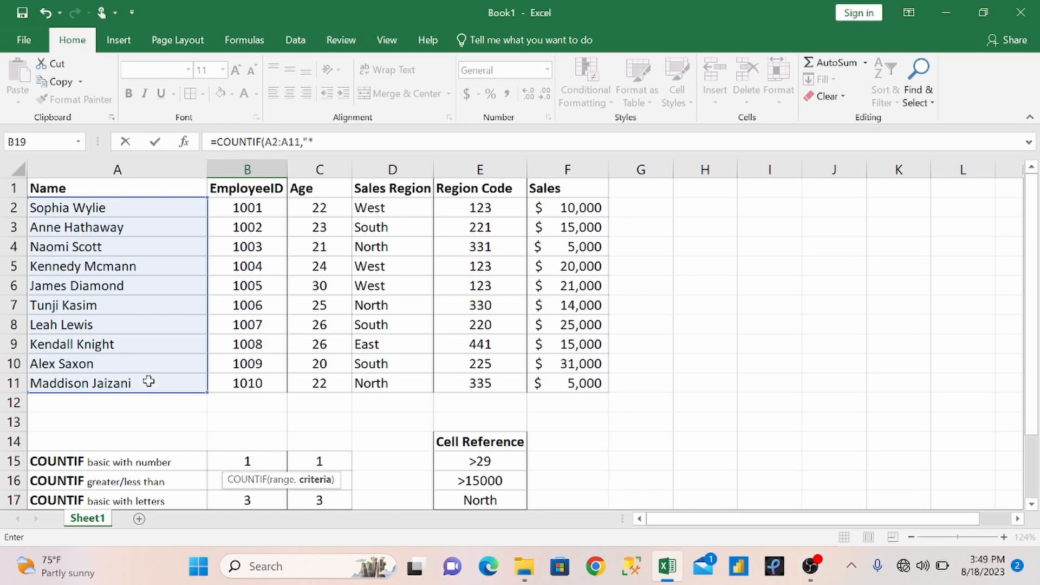
{"action": "type", "text": "Wylie\""}
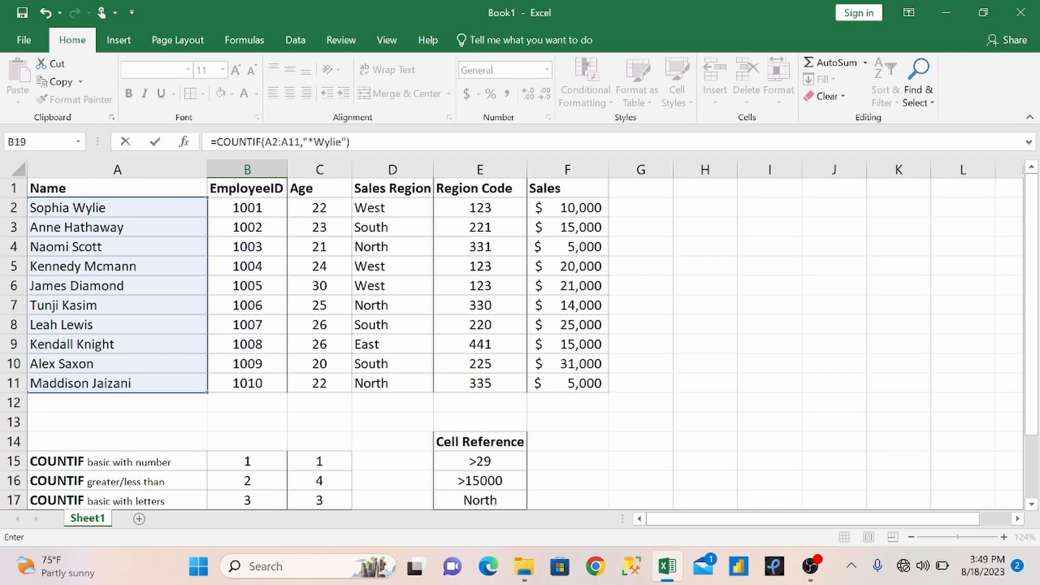
{"action": "key", "text": "Return"}
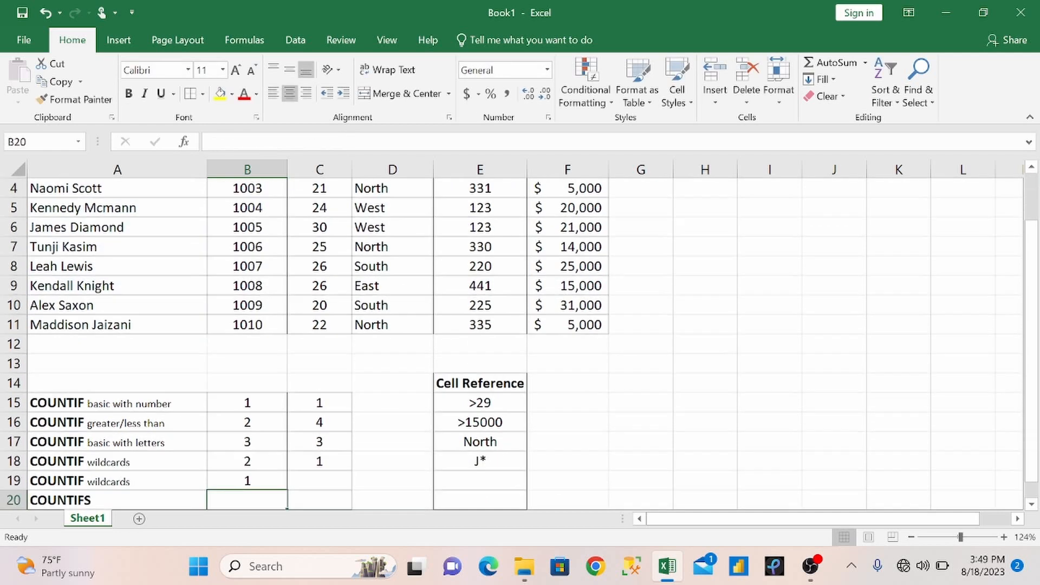
- Enter a COUNTIF formula in C19 over the names A2:A11 with cell E19 as its criterion
{"action": "left_click", "coordinate": [323, 479]}
{"action": "type", "text": "=co"}
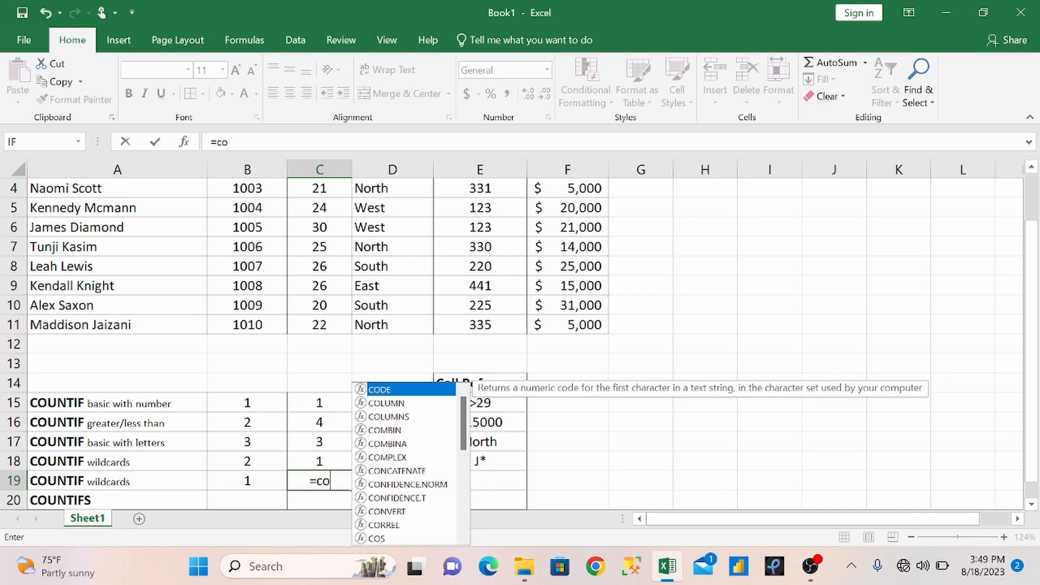
{"action": "type", "text": "untif"}
{"action": "key", "text": "Tab"}
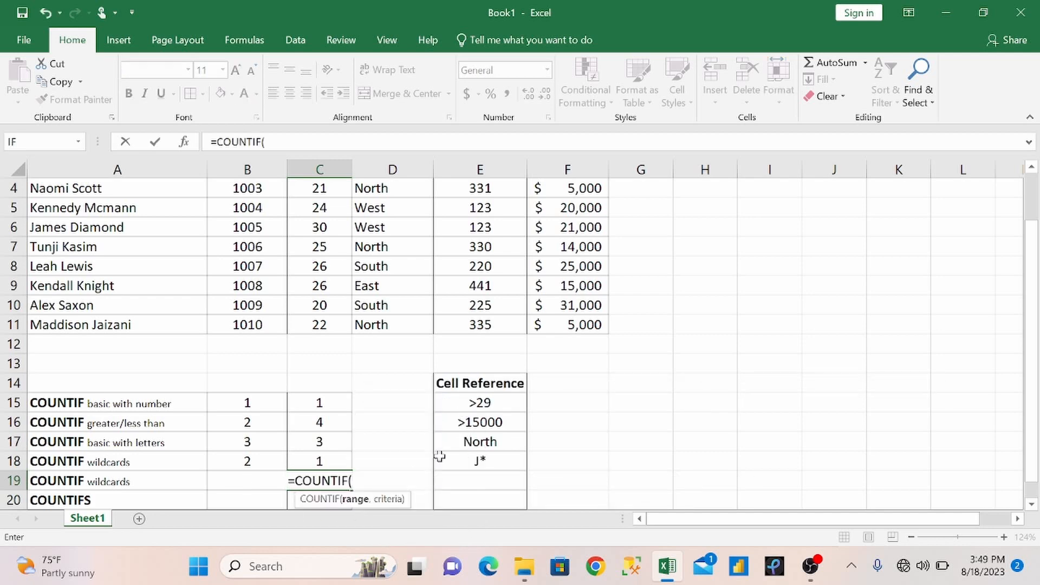
{"action": "left_click_drag", "start_coordinate": [1033, 325], "coordinate": [1035, 246]}
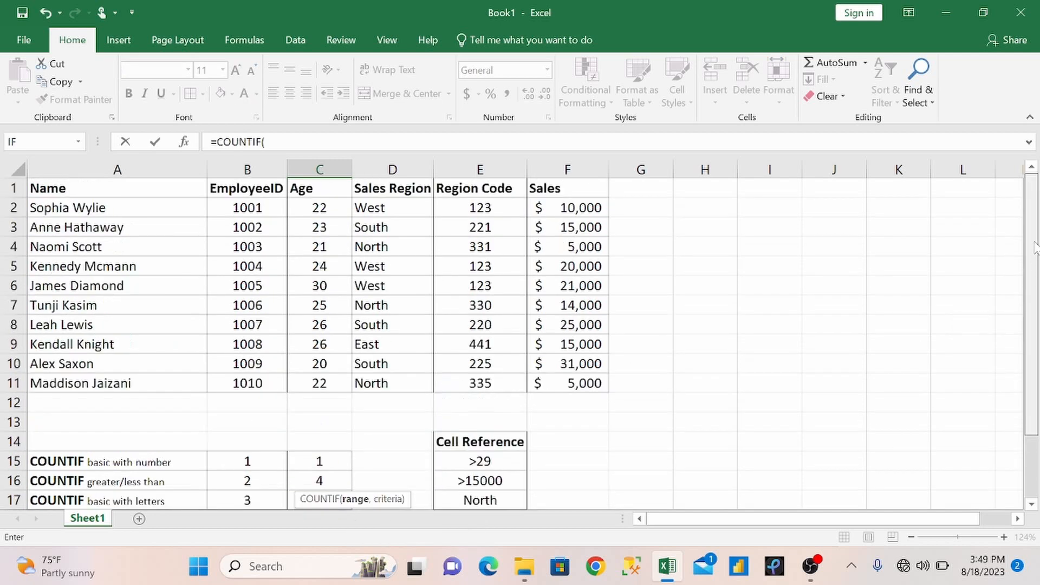
{"action": "left_click_drag", "start_coordinate": [143, 209], "coordinate": [139, 379]}
{"action": "type", "text": ","}
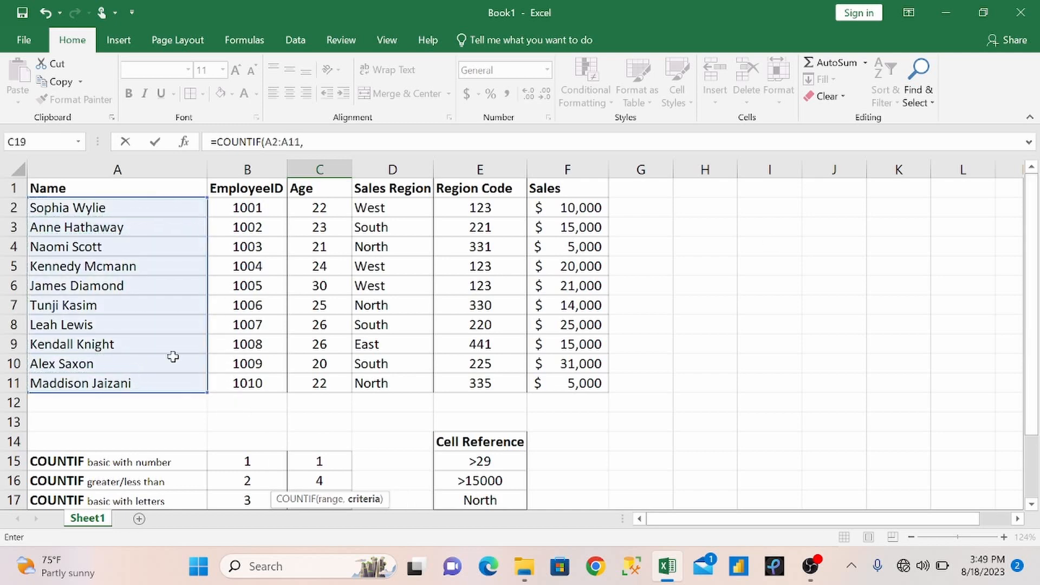
{"action": "left_click_drag", "start_coordinate": [1032, 213], "coordinate": [1032, 275]}
{"action": "left_click", "coordinate": [482, 460]}
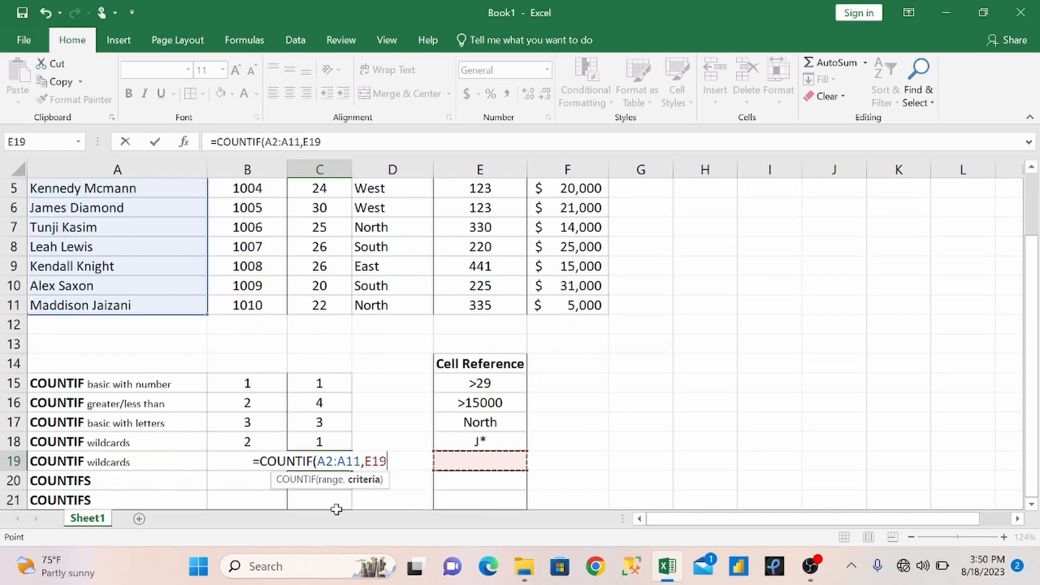
{"action": "type", "text": ")"}
{"action": "key", "text": "Return"}
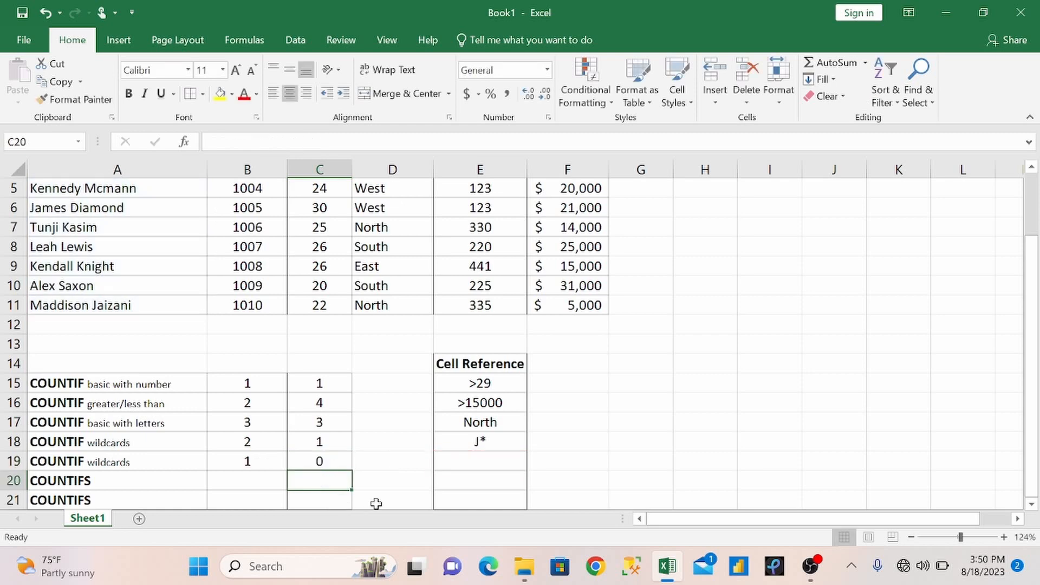
- Enter the last name of the employee in row 8 as the criterion in the Cell Reference cell E19
{"action": "left_click", "coordinate": [464, 464]}
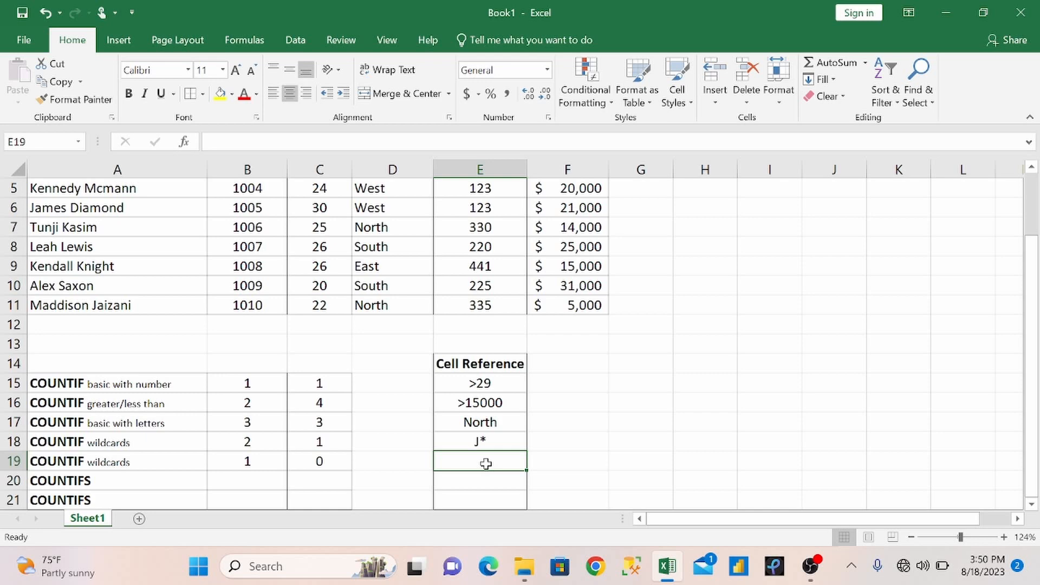
{"action": "type", "text": "Lewis"}
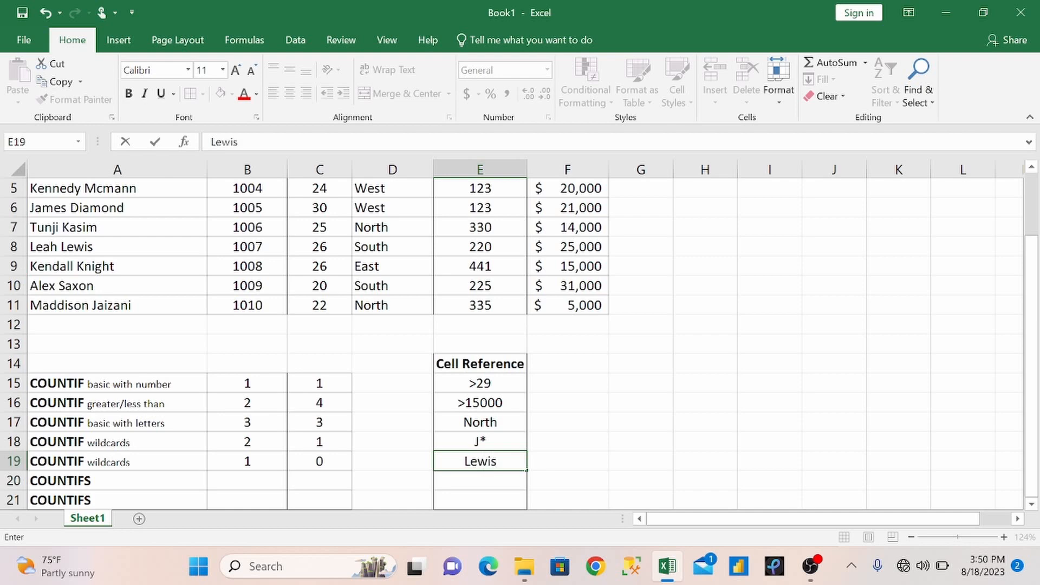
{"action": "key", "text": "Return"}
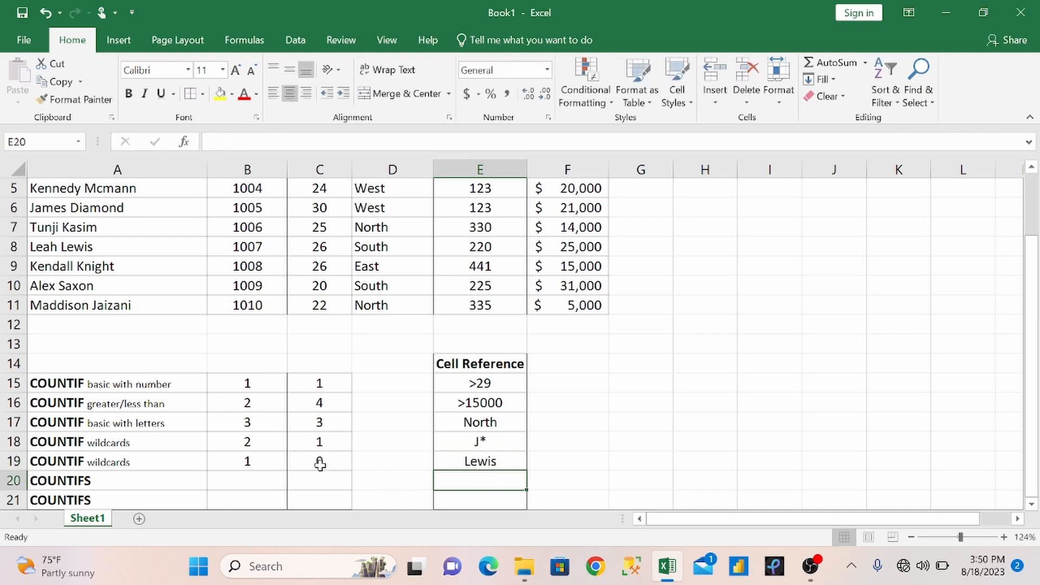
- Add the asterisk wildcard in front of the last name in criterion cell E19
{"action": "left_click", "coordinate": [455, 464]}
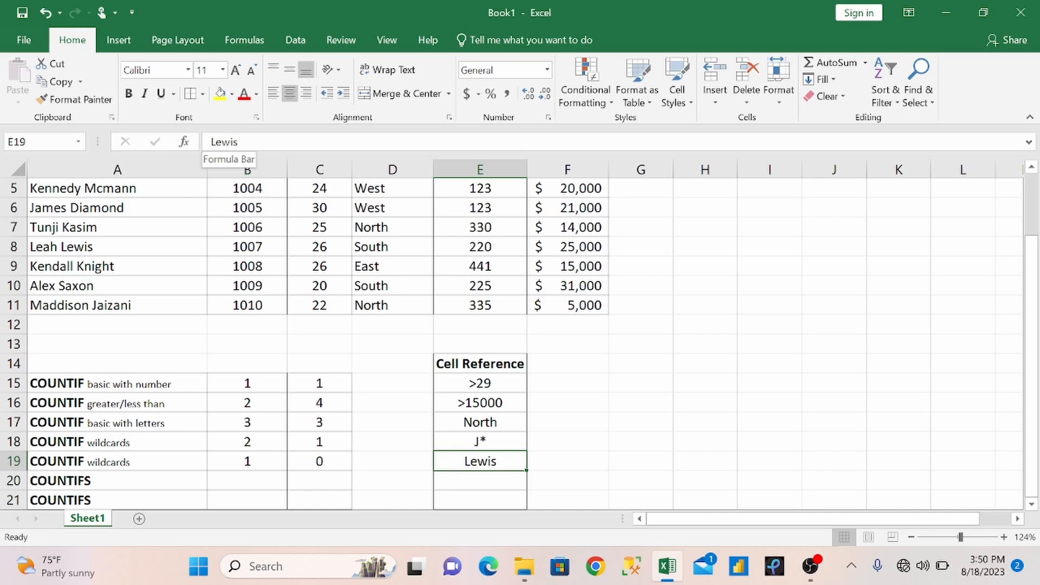
{"action": "left_click", "coordinate": [210, 142]}
{"action": "type", "text": "*"}
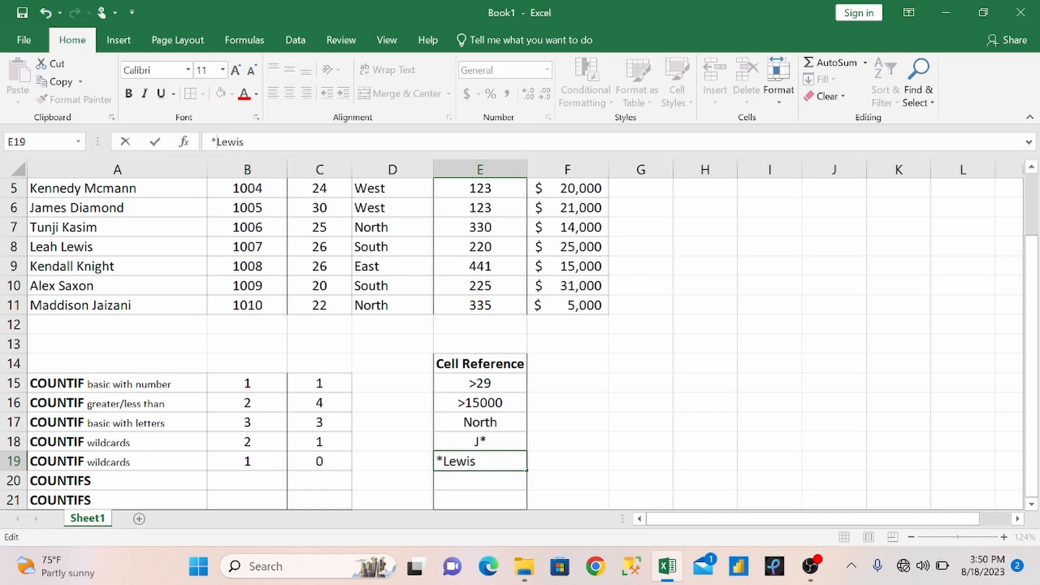
{"action": "key", "text": "Return"}
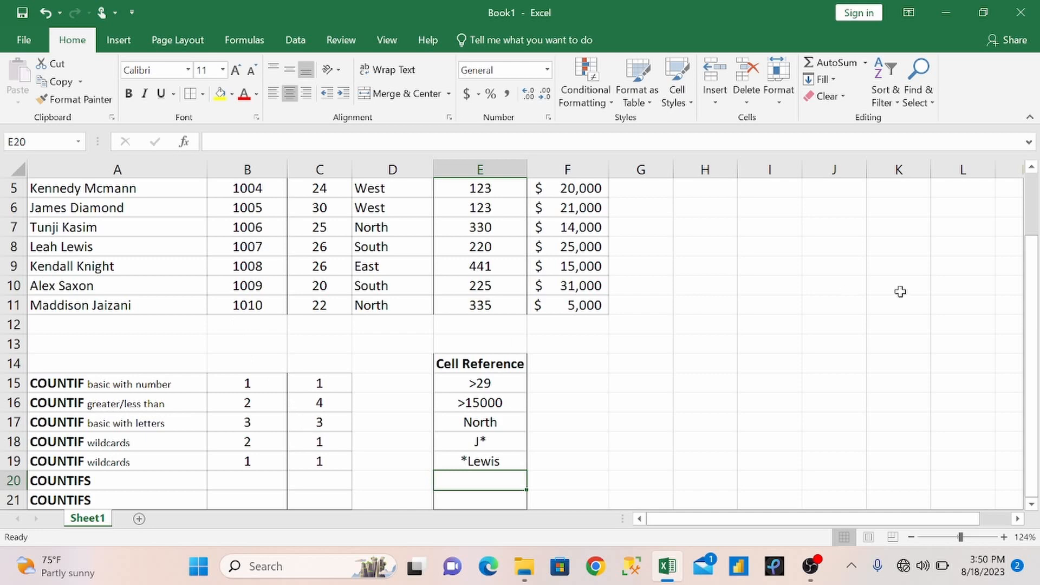
{"action": "left_click_drag", "start_coordinate": [1030, 331], "coordinate": [1030, 267]}
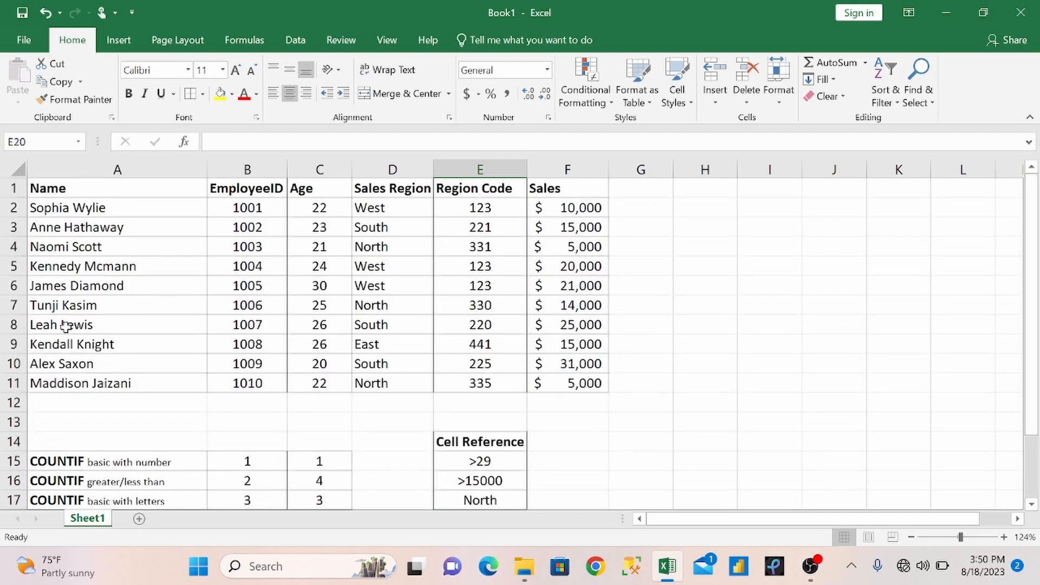
- Begin a COUNTIFS formula in B20, ready for its first criteria range
{"action": "left_click_drag", "start_coordinate": [1031, 242], "coordinate": [1031, 249]}
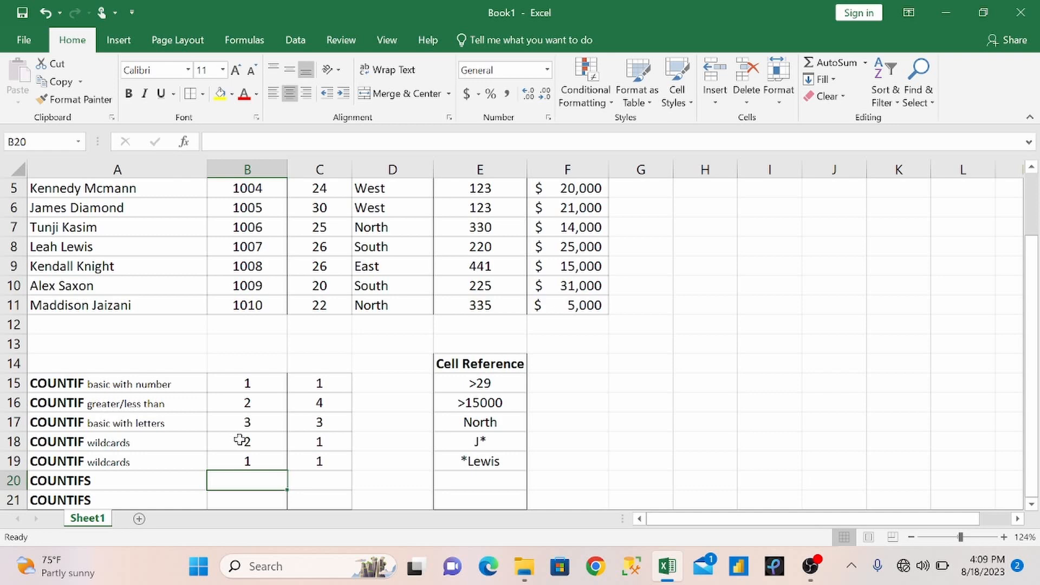
{"action": "left_click_drag", "start_coordinate": [1034, 326], "coordinate": [1034, 237]}
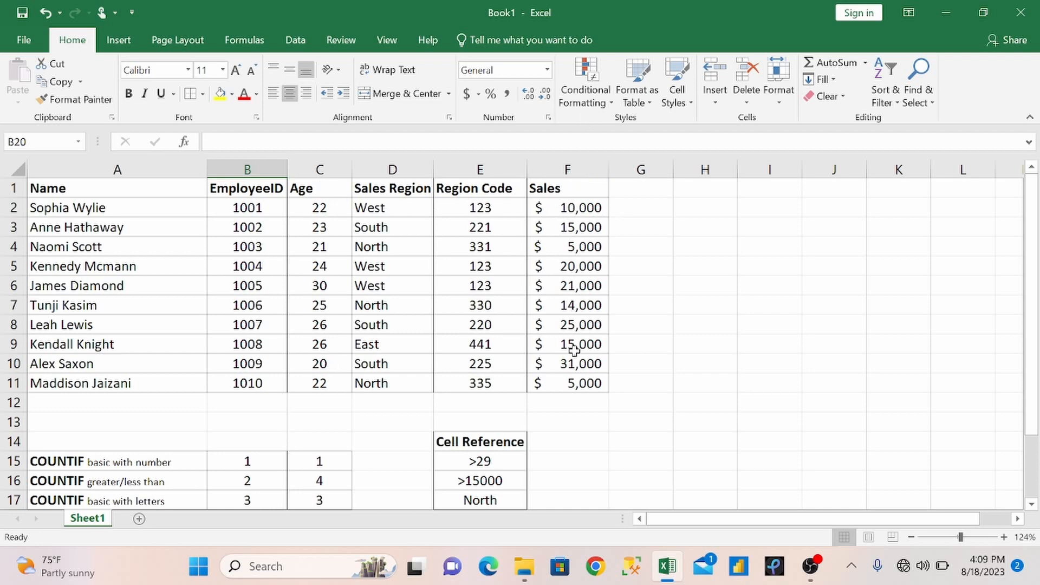
{"action": "mouse_move", "coordinate": [1032, 249]}
{"action": "left_mouse_down"}
{"action": "mouse_move", "coordinate": [1038, 372]}
{"action": "mouse_move", "coordinate": [1034, 252]}
{"action": "left_mouse_up"}
{"action": "left_click", "coordinate": [211, 143]}
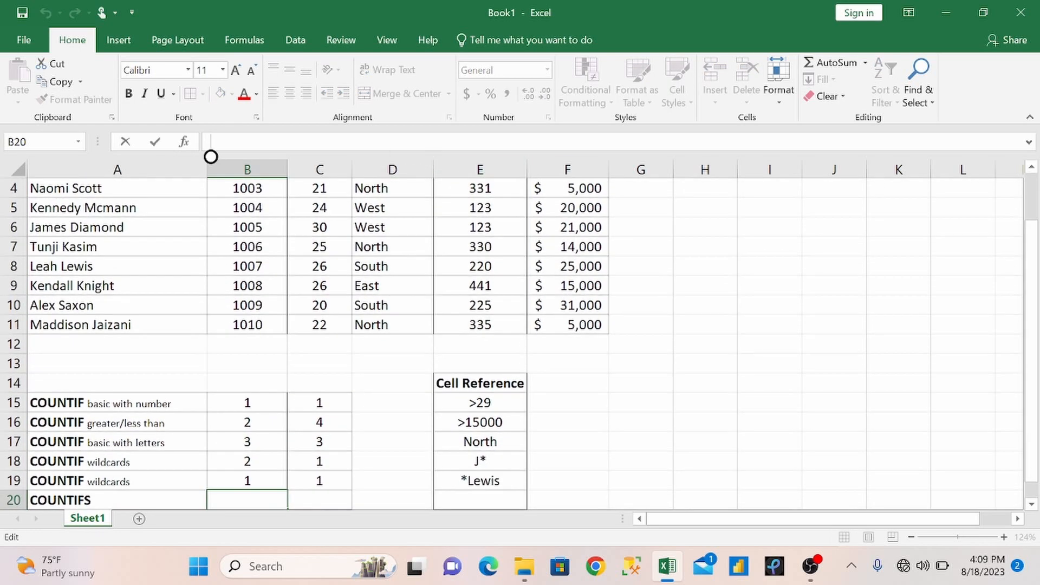
{"action": "left_click_drag", "start_coordinate": [1034, 299], "coordinate": [1038, 233]}
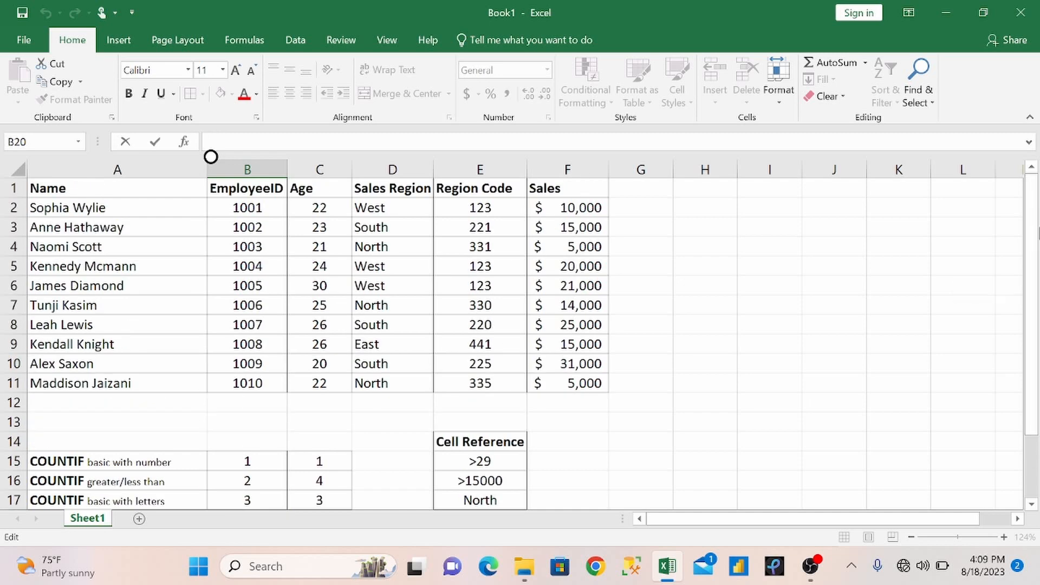
{"action": "type", "text": "=countifs"}
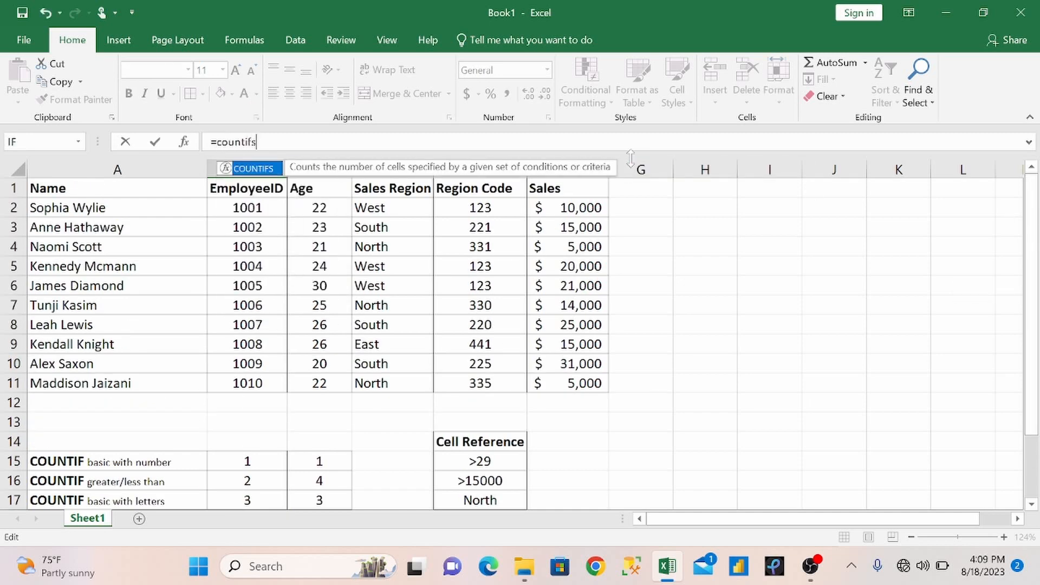
{"action": "key", "text": "Tab"}
{"action": "key", "text": "Return"}
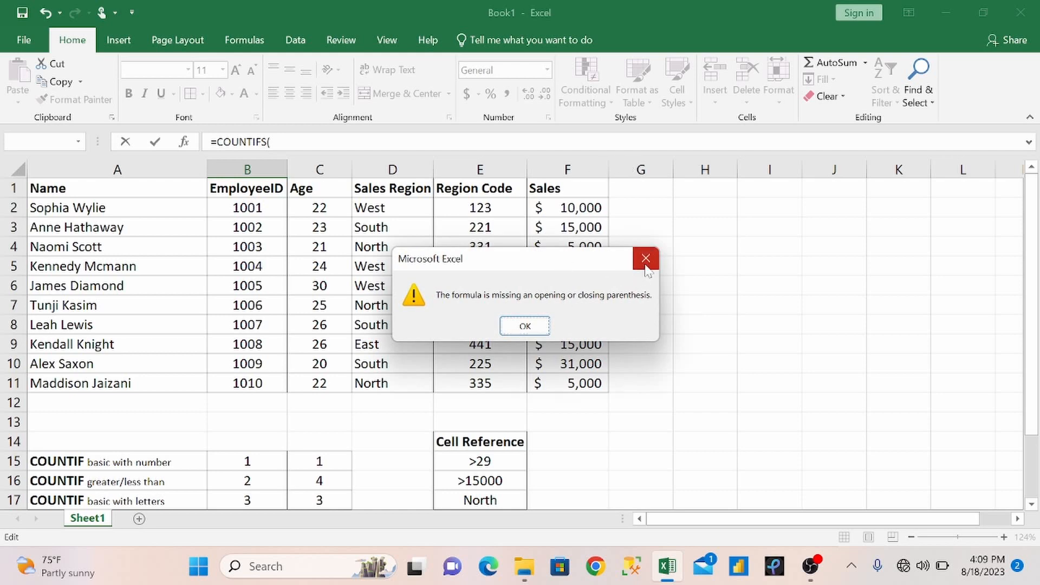
{"action": "left_click", "coordinate": [645, 258]}
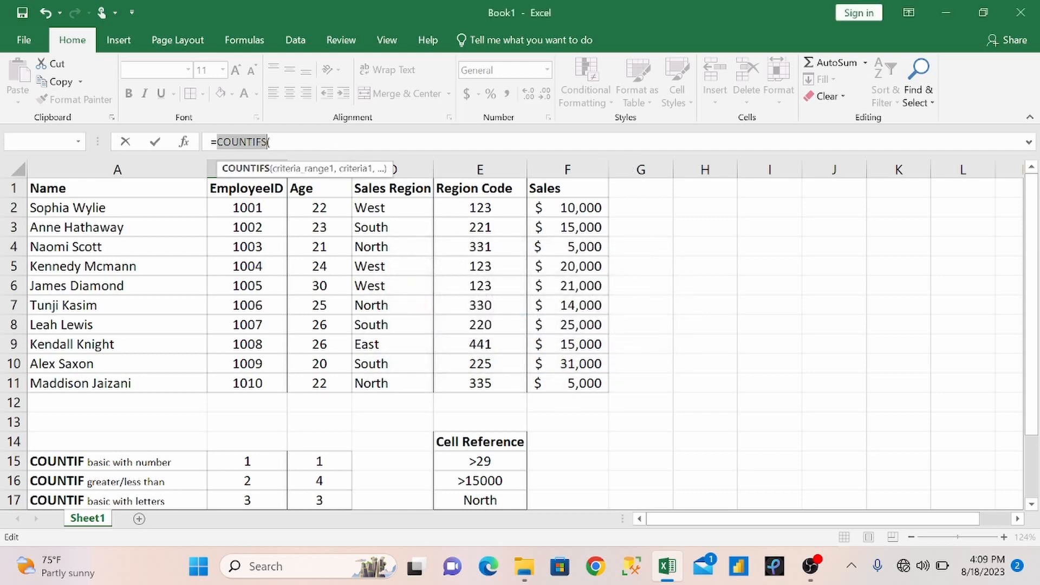
{"action": "key", "text": "End"}
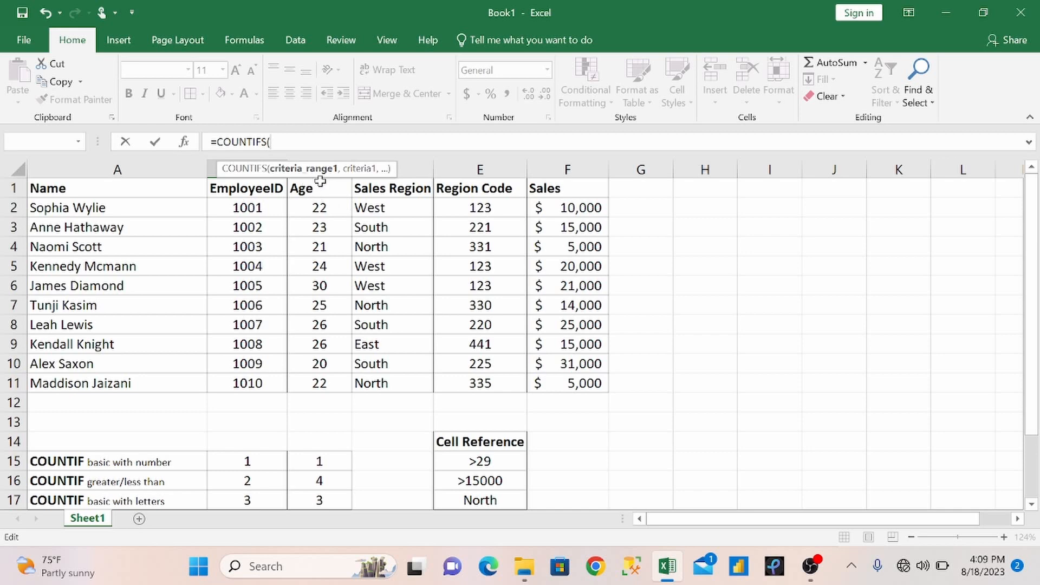
- Give the COUNTIFS formula in B20 its first condition: the ages C2:C11 with the criterion "=22"
{"action": "left_click_drag", "start_coordinate": [319, 208], "coordinate": [313, 382]}
{"action": "type", "text": ","}
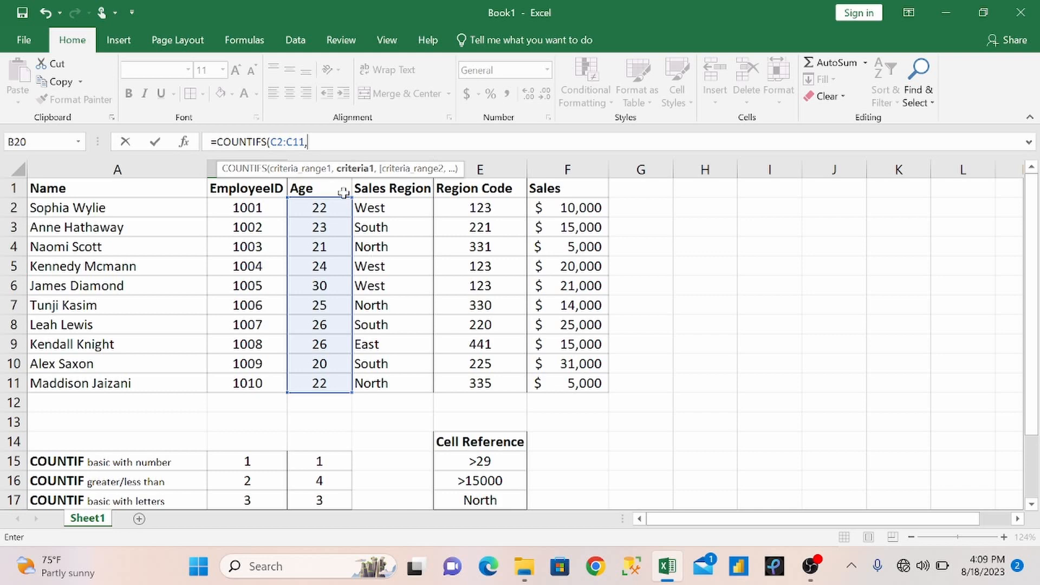
{"action": "type", "text": "\""}
{"action": "type", "text": "22"}
{"action": "key", "text": "BackSpace"}
{"action": "key", "text": "BackSpace"}
{"action": "type", "text": "=22"}
{"action": "type", "text": "\""}
{"action": "type", "text": ","}
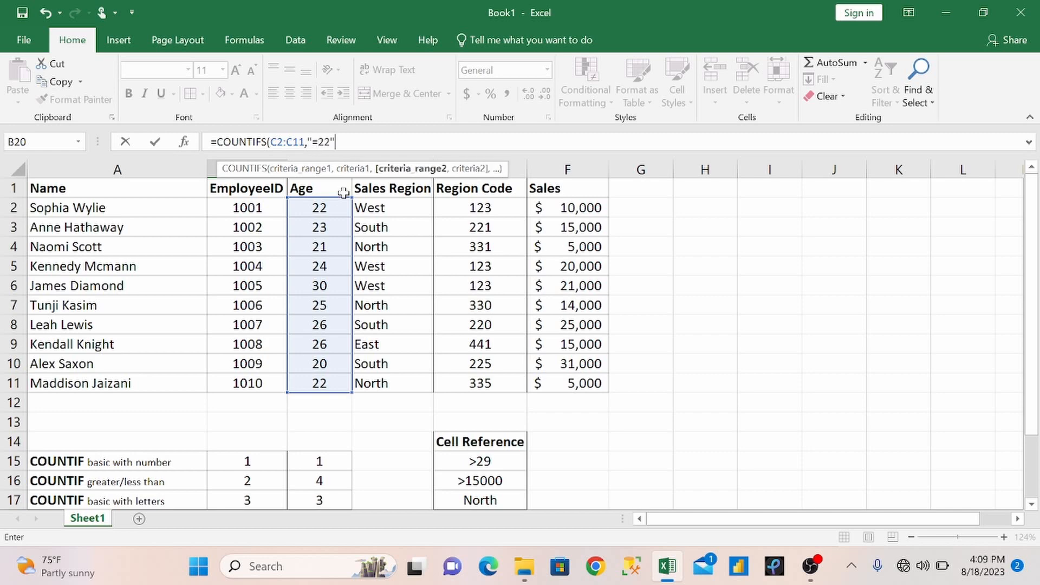
- Complete the COUNTIFS formula in B20 with the sales F2:F11 and the criterion ">15000" as its second condition
{"action": "left_click_drag", "start_coordinate": [580, 207], "coordinate": [570, 383]}
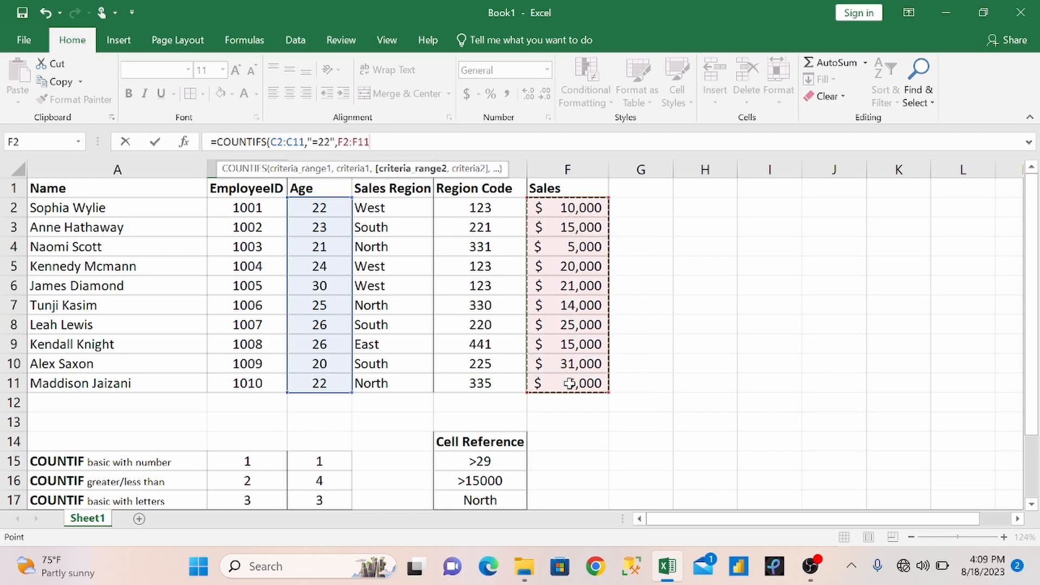
{"action": "type", "text": ","}
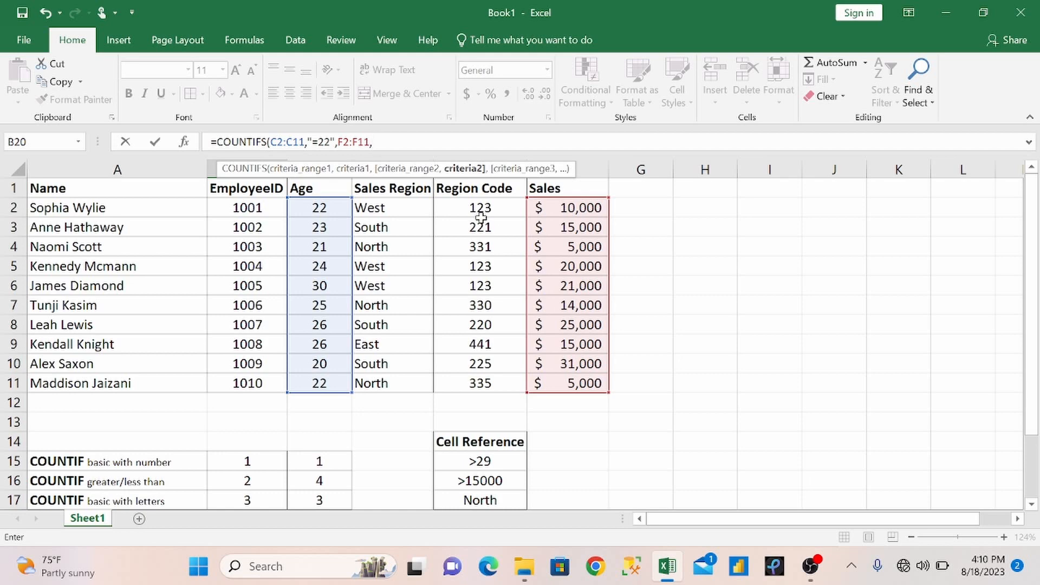
{"action": "type", "text": "\">15000\")"}
{"action": "key", "text": "Return"}
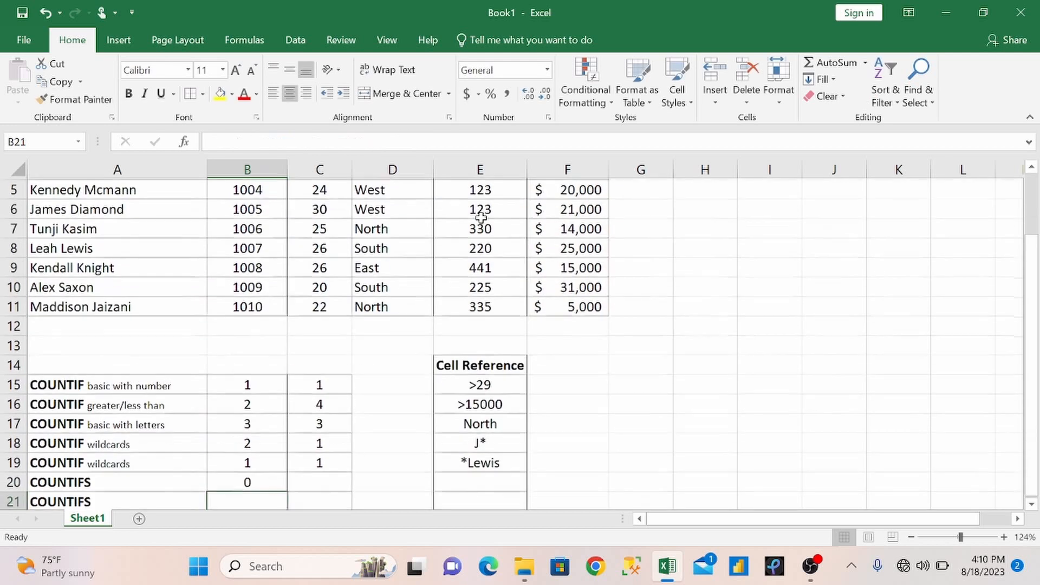
- Check the COUNTIFS formula and result in B20 against the Age and Sales columns of the employee table
{"action": "left_click", "coordinate": [247, 478]}
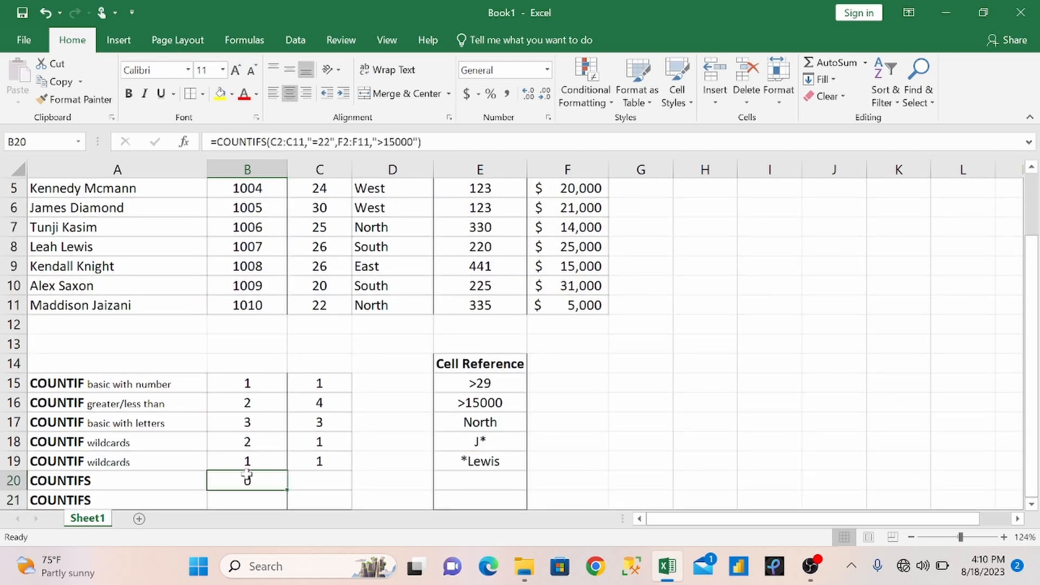
{"action": "left_click_drag", "start_coordinate": [1031, 319], "coordinate": [1031, 314]}
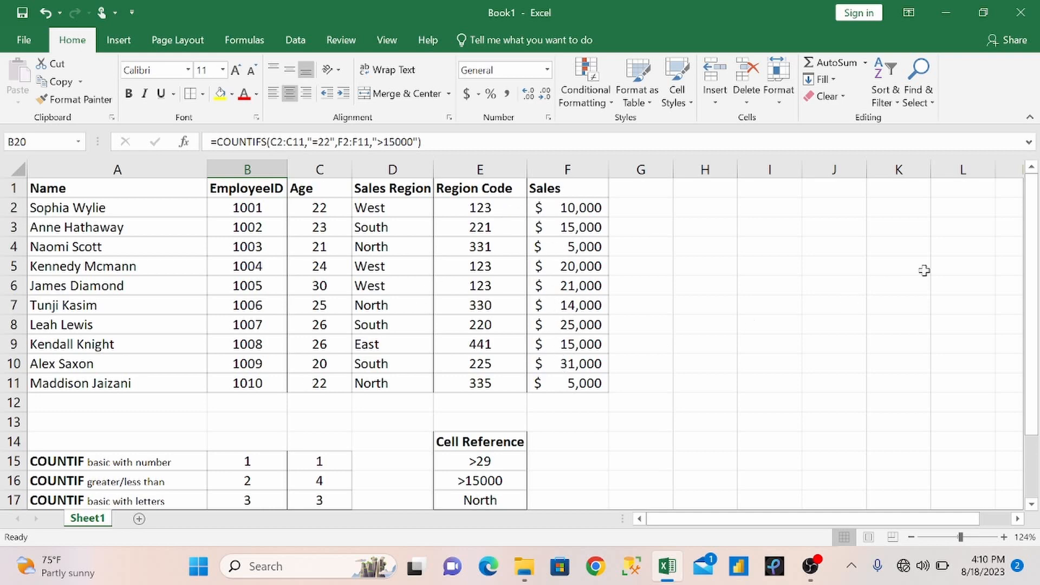
{"action": "left_click_drag", "start_coordinate": [1030, 259], "coordinate": [1034, 385]}
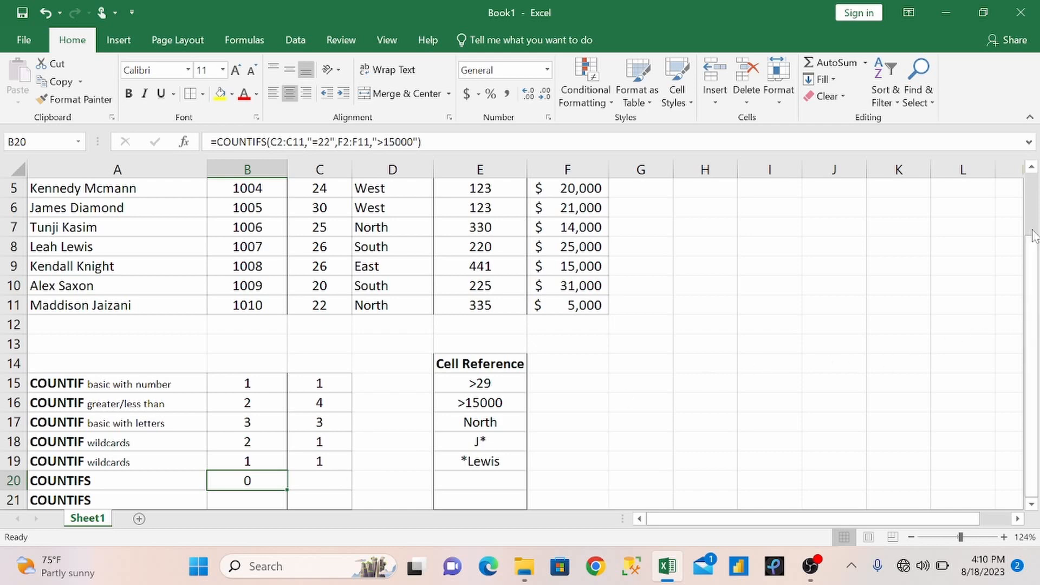
{"action": "mouse_move", "coordinate": [1032, 236]}
{"action": "left_mouse_down"}
{"action": "mouse_move", "coordinate": [1029, 256]}
{"action": "mouse_move", "coordinate": [1028, 235]}
{"action": "left_mouse_up"}
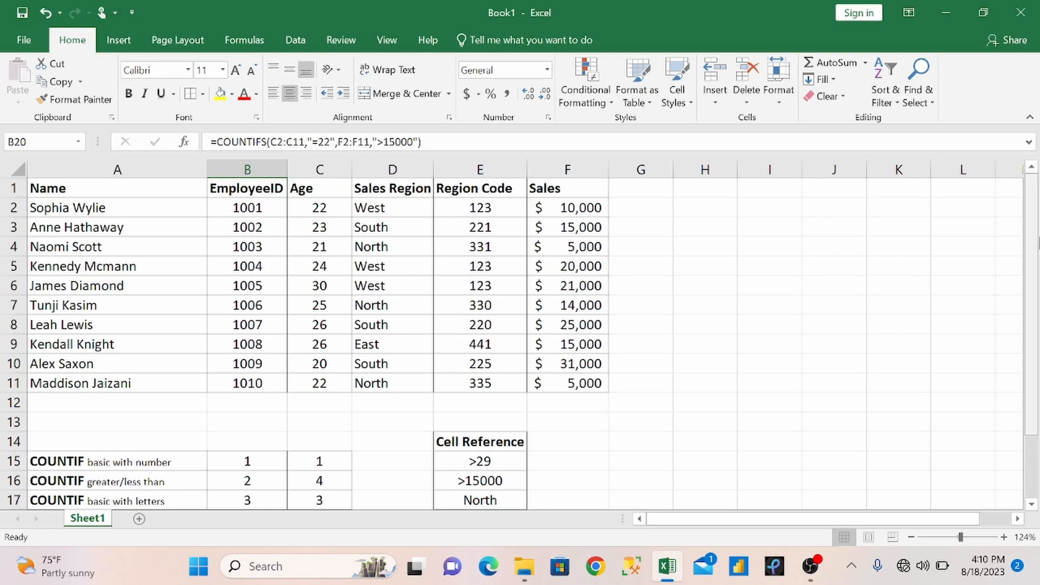
{"action": "left_click_drag", "start_coordinate": [1032, 219], "coordinate": [1032, 280]}
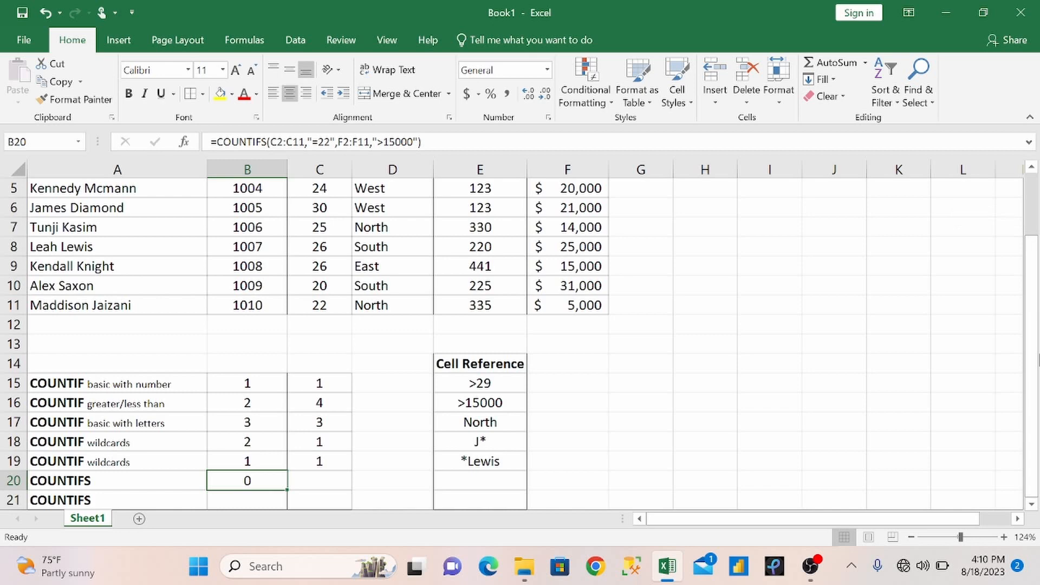
{"action": "left_click_drag", "start_coordinate": [1031, 320], "coordinate": [1031, 264]}
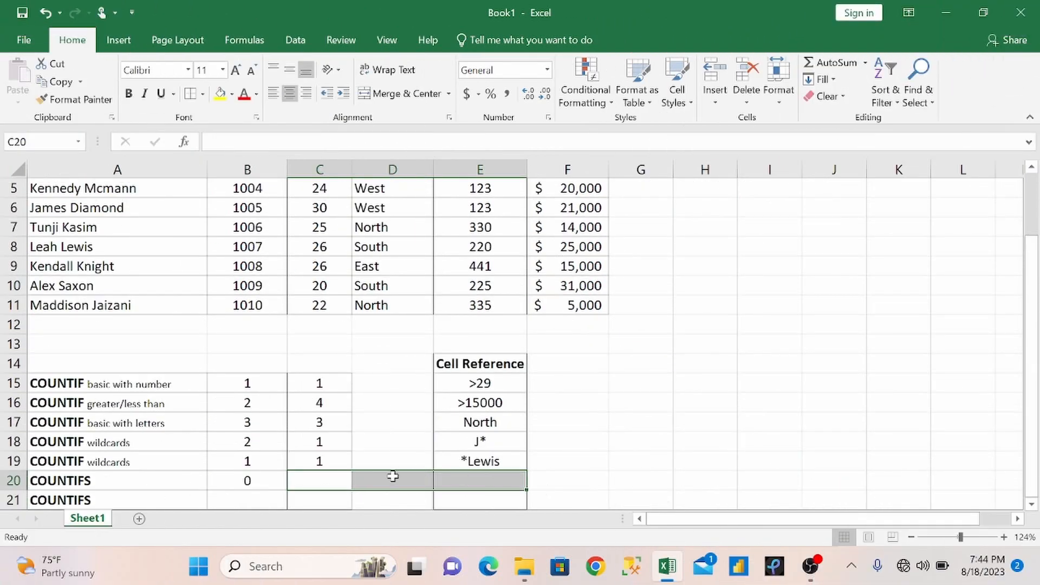
- Begin a COUNTIFS formula in C20, ready for its first criteria range
{"action": "left_click_drag", "start_coordinate": [1030, 322], "coordinate": [1030, 260]}
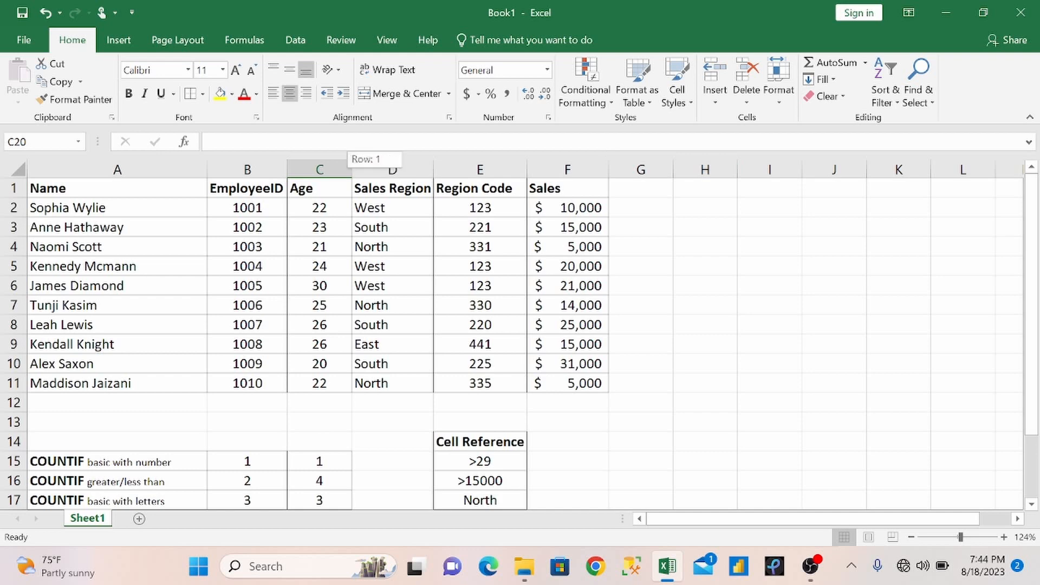
{"action": "left_click", "coordinate": [349, 142]}
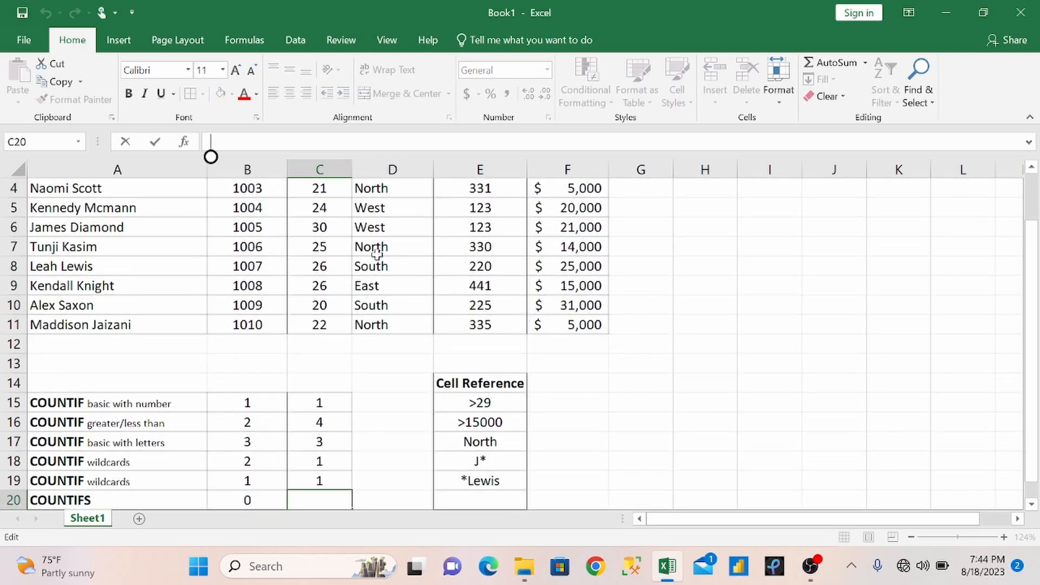
{"action": "type", "text": "=count"}
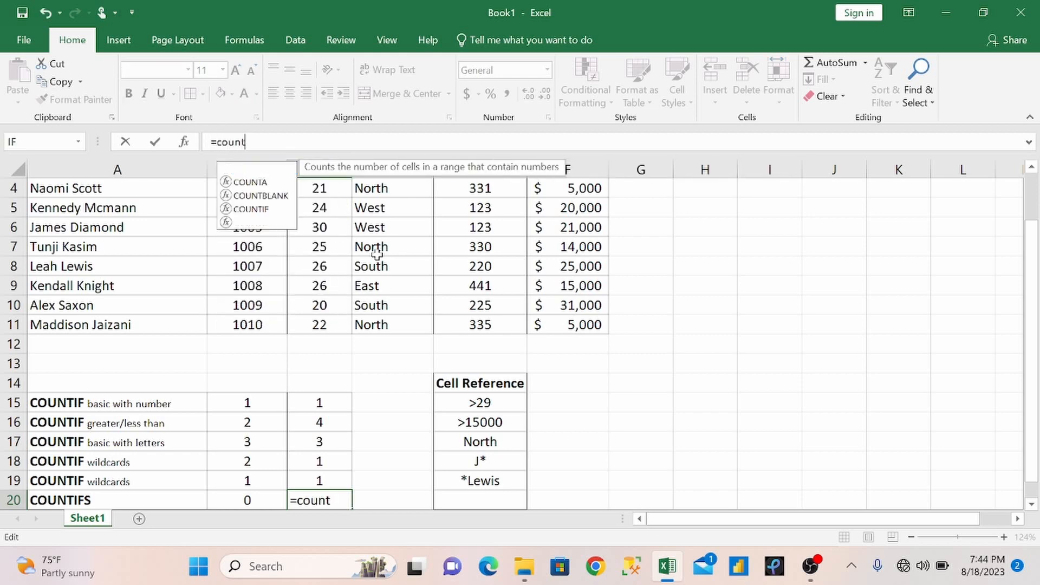
{"action": "type", "text": "if"}
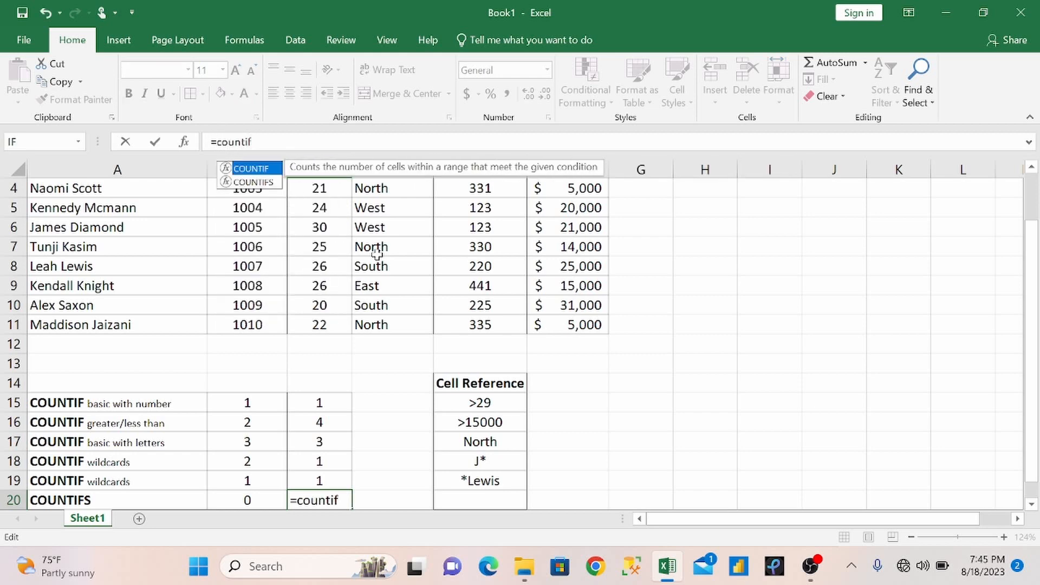
{"action": "type", "text": "s"}
{"action": "key", "text": "Tab"}
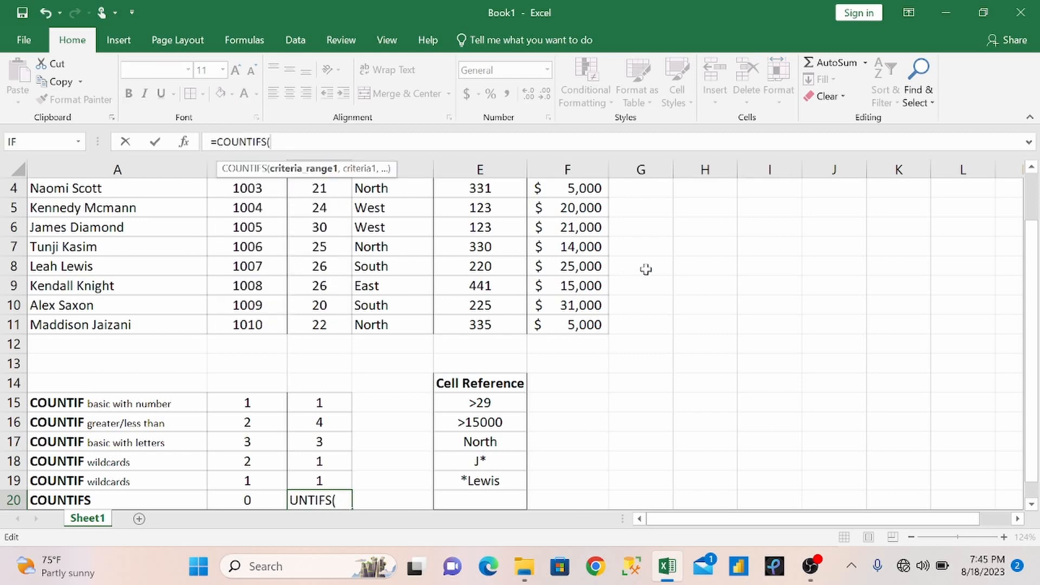
- Give the COUNTIFS formula in C20 its first condition: the ages C2:C11 with cell E20 as the criterion
{"action": "left_click_drag", "start_coordinate": [1032, 269], "coordinate": [1036, 201]}
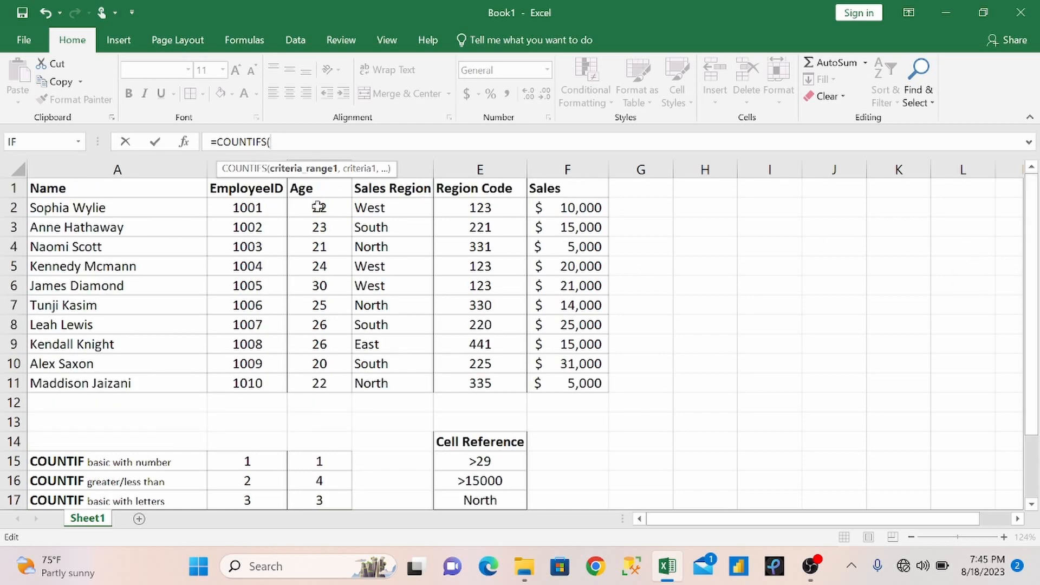
{"action": "left_click_drag", "start_coordinate": [318, 207], "coordinate": [308, 382]}
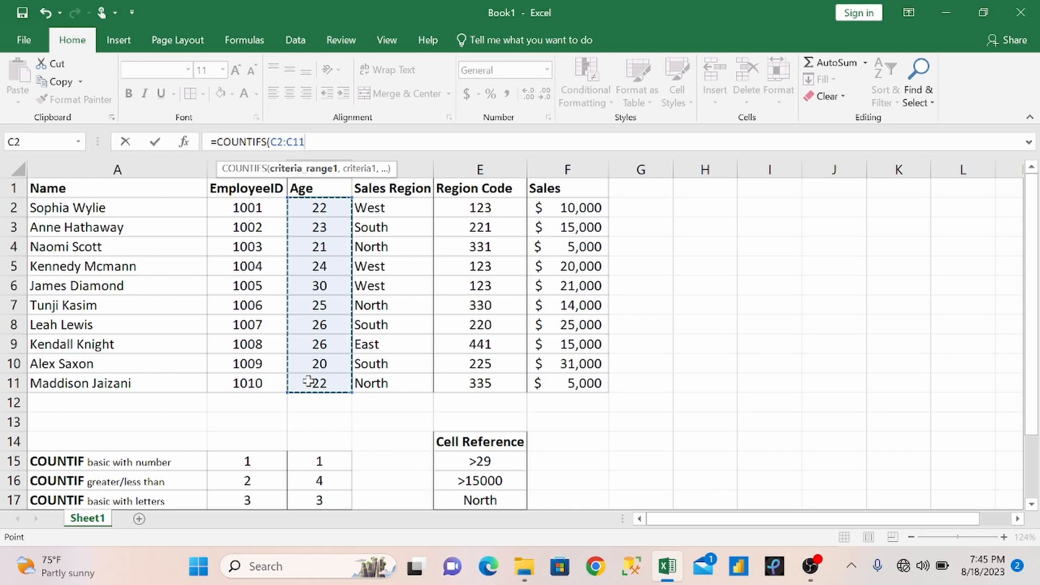
{"action": "type", "text": ","}
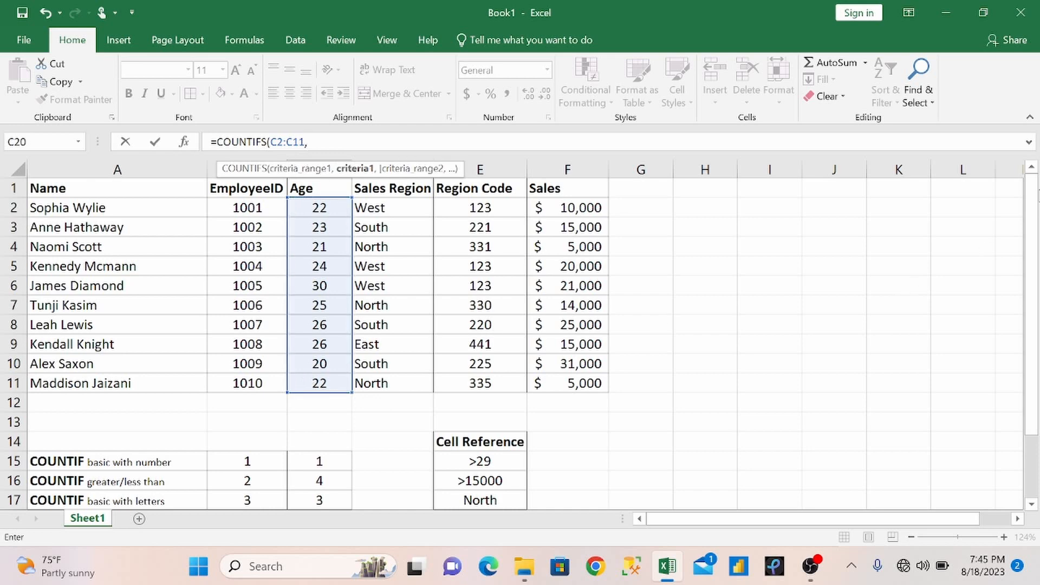
{"action": "left_click_drag", "start_coordinate": [1032, 195], "coordinate": [1032, 258]}
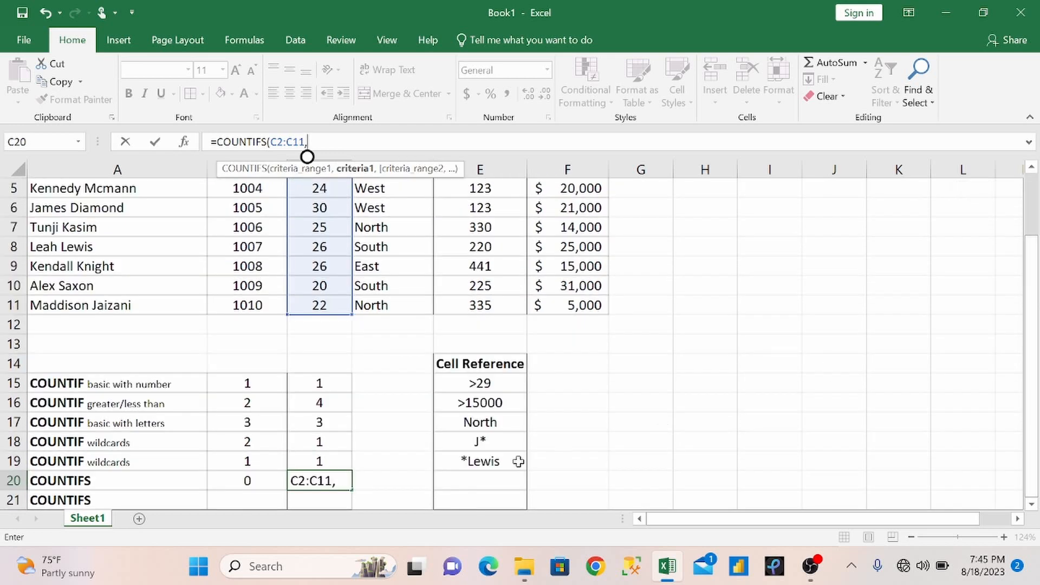
{"action": "left_click", "coordinate": [460, 481]}
{"action": "left_click_drag", "start_coordinate": [1029, 337], "coordinate": [1029, 323]}
{"action": "type", "text": ","}
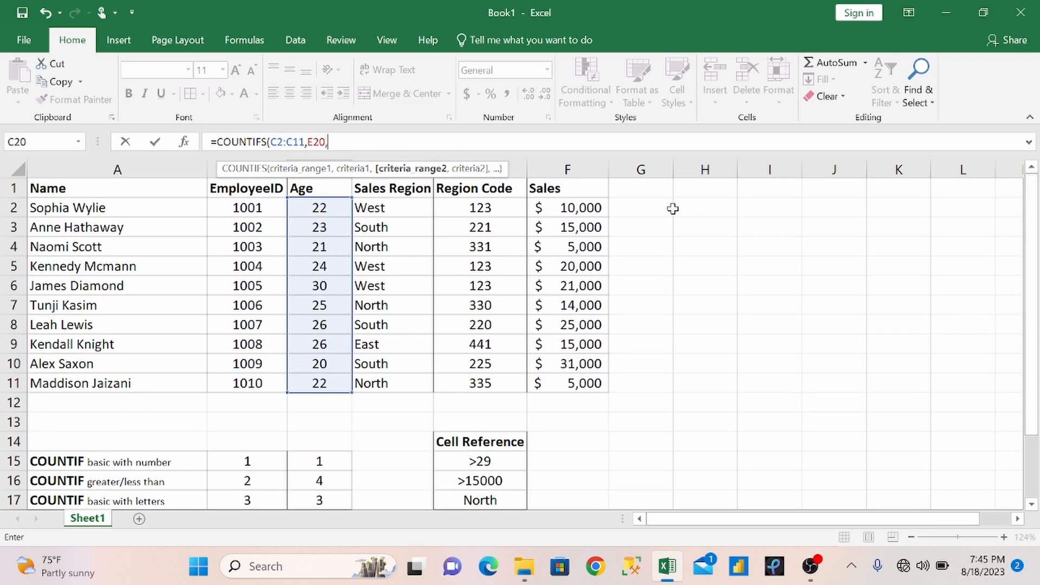
- Complete the COUNTIFS formula in C20 with the sales F2:F11 and the criterion ">15000" as its second condition
{"action": "left_click_drag", "start_coordinate": [577, 209], "coordinate": [573, 391]}
{"action": "left_click", "coordinate": [551, 216]}
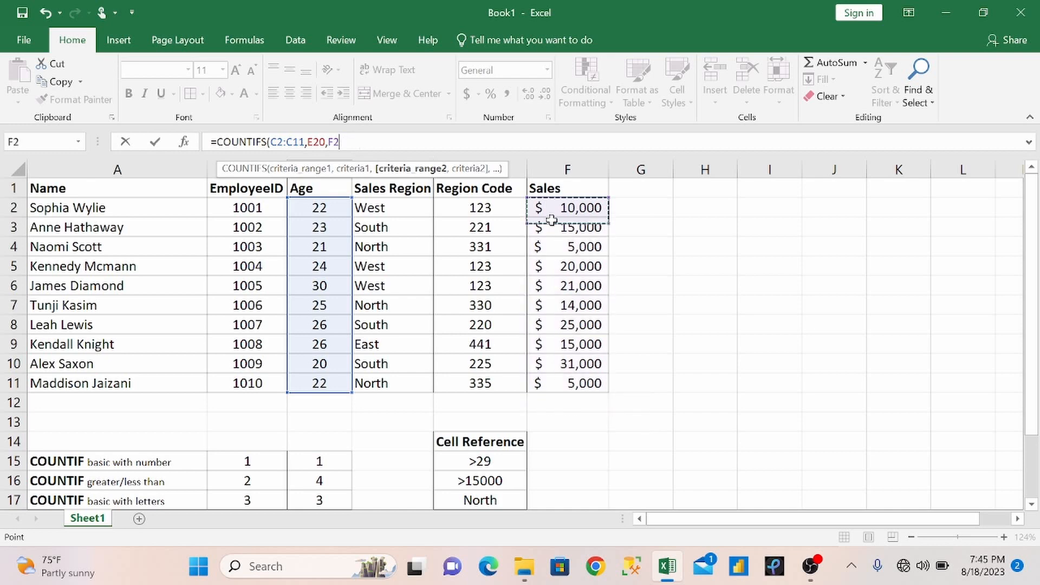
{"action": "left_click_drag", "start_coordinate": [551, 219], "coordinate": [557, 383]}
{"action": "type", "text": ",\">15000"}
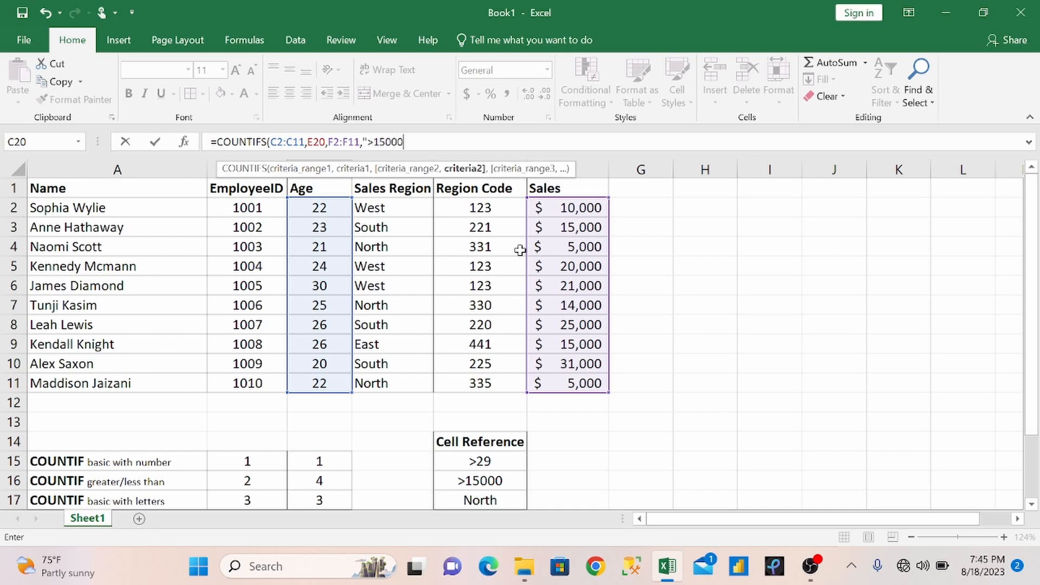
{"action": "type", "text": "\")"}
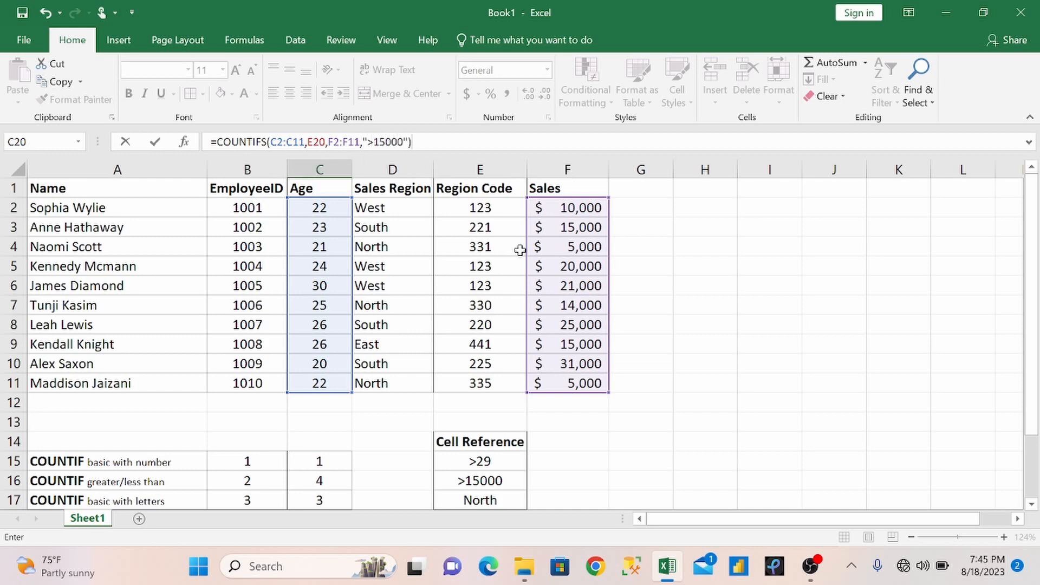
{"action": "key", "text": "Return"}
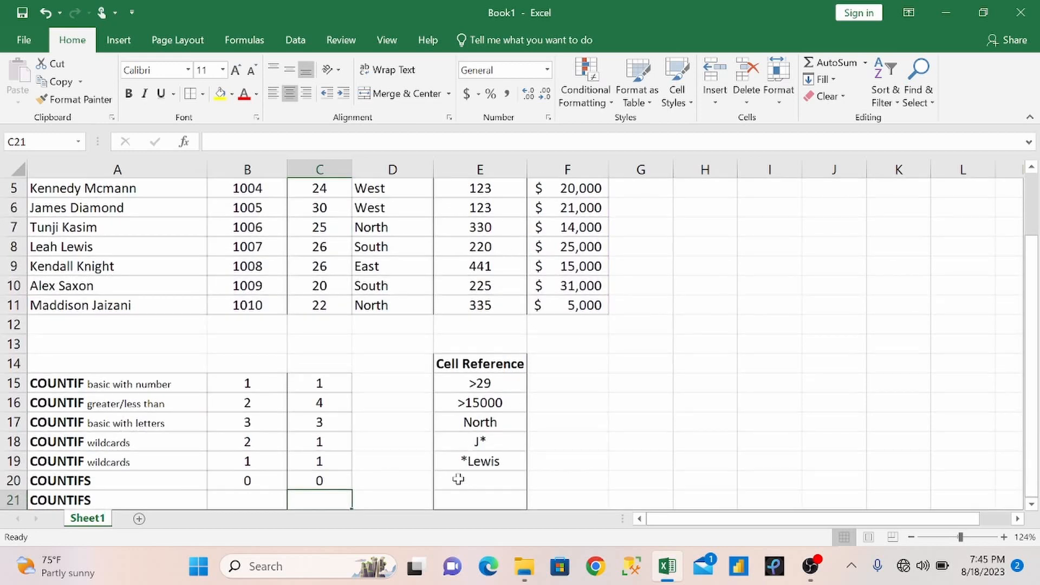
- Enter 30 in E20 as the referenced age criterion for the COUNTIFS formula in C20
{"action": "left_click", "coordinate": [458, 479]}
{"action": "type", "text": "30"}
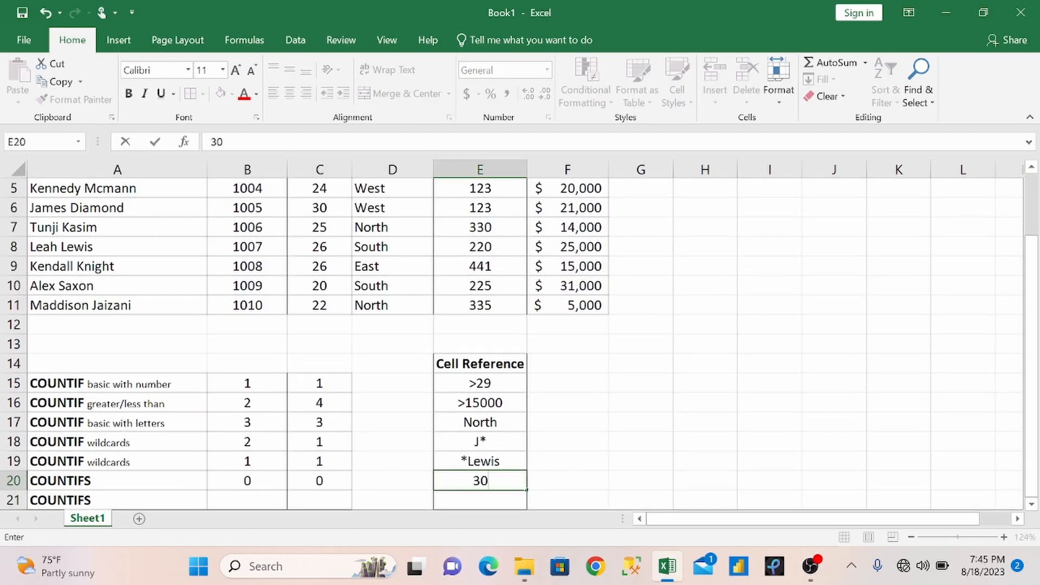
{"action": "key", "text": "Return"}
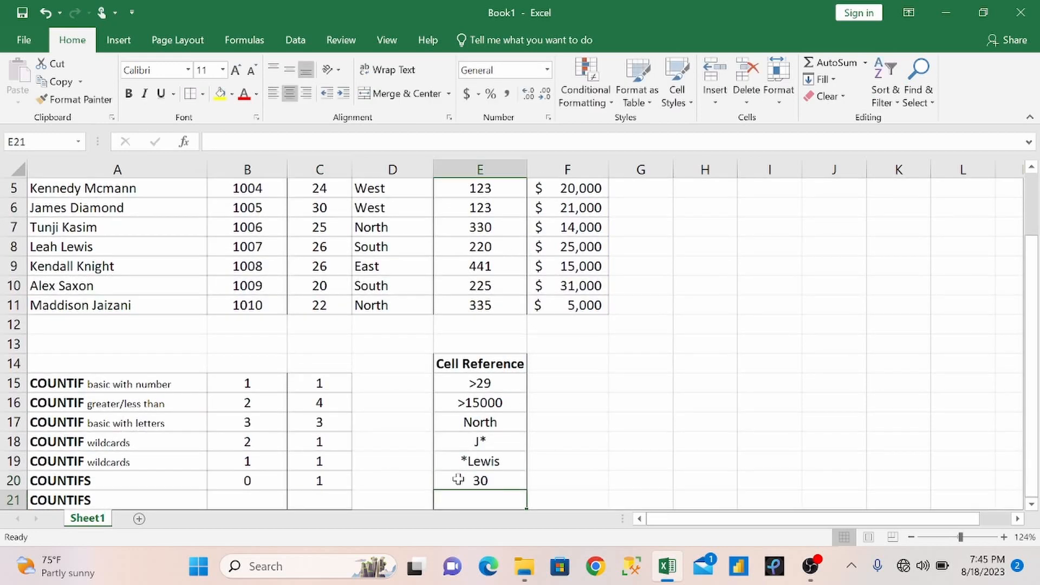
{"action": "left_click_drag", "start_coordinate": [1031, 392], "coordinate": [1034, 327]}
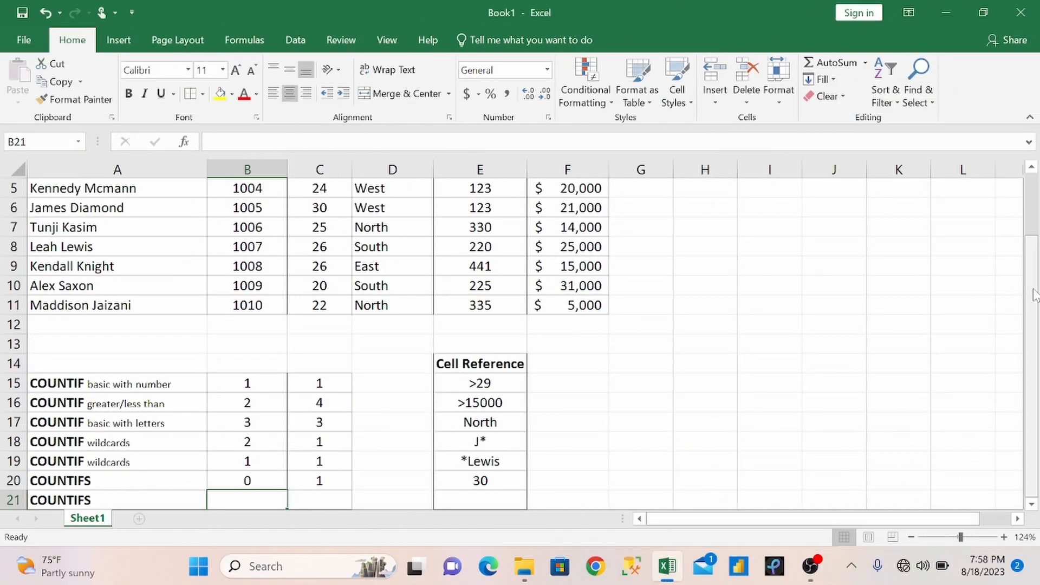
- Begin a COUNTIFS formula in B21, ready for its first criteria range
{"action": "left_click_drag", "start_coordinate": [1034, 295], "coordinate": [1034, 231]}
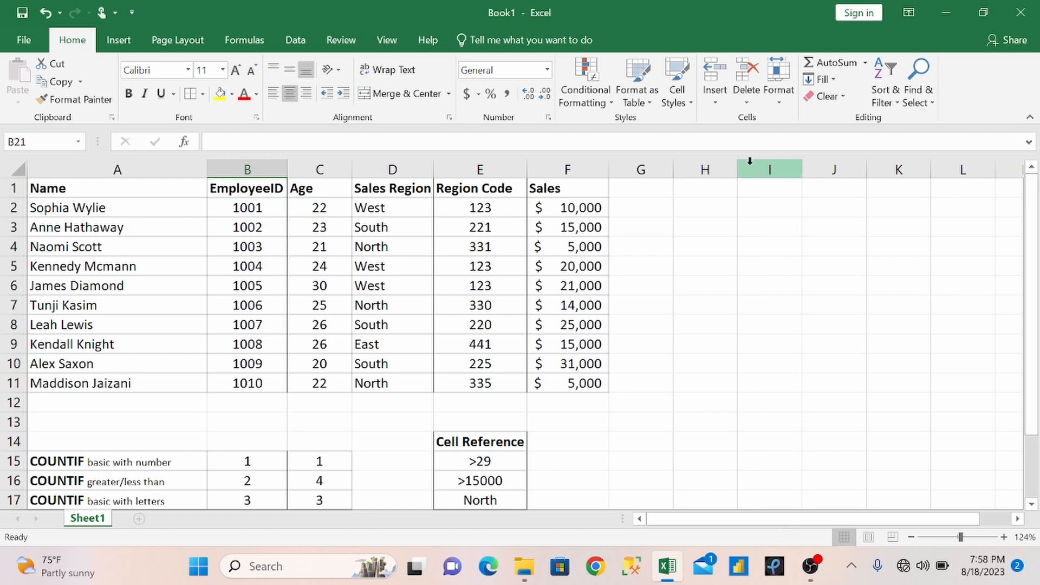
{"action": "key", "text": "F2"}
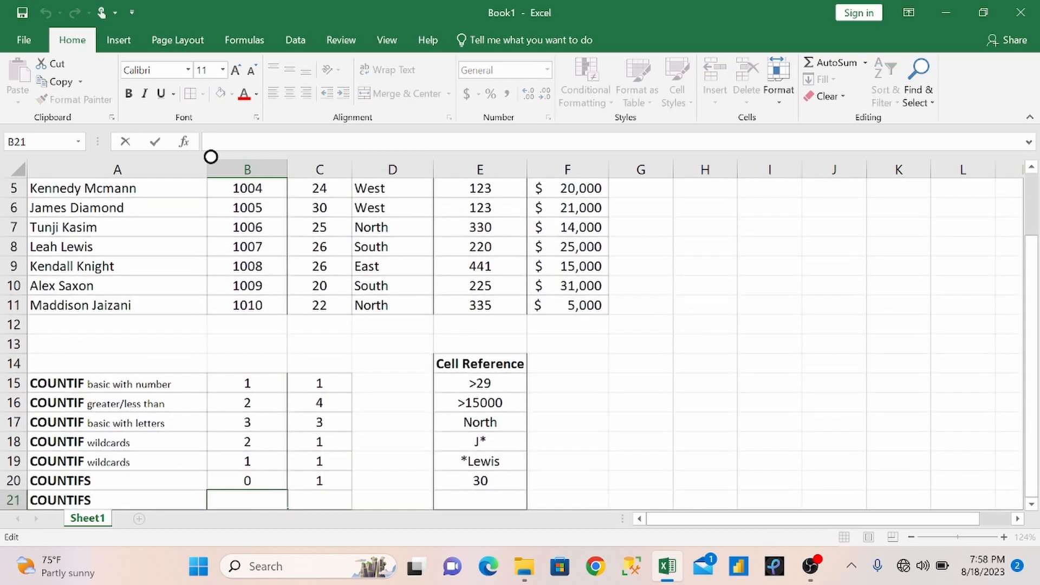
{"action": "left_click_drag", "start_coordinate": [1033, 266], "coordinate": [1033, 213]}
{"action": "type", "text": "="}
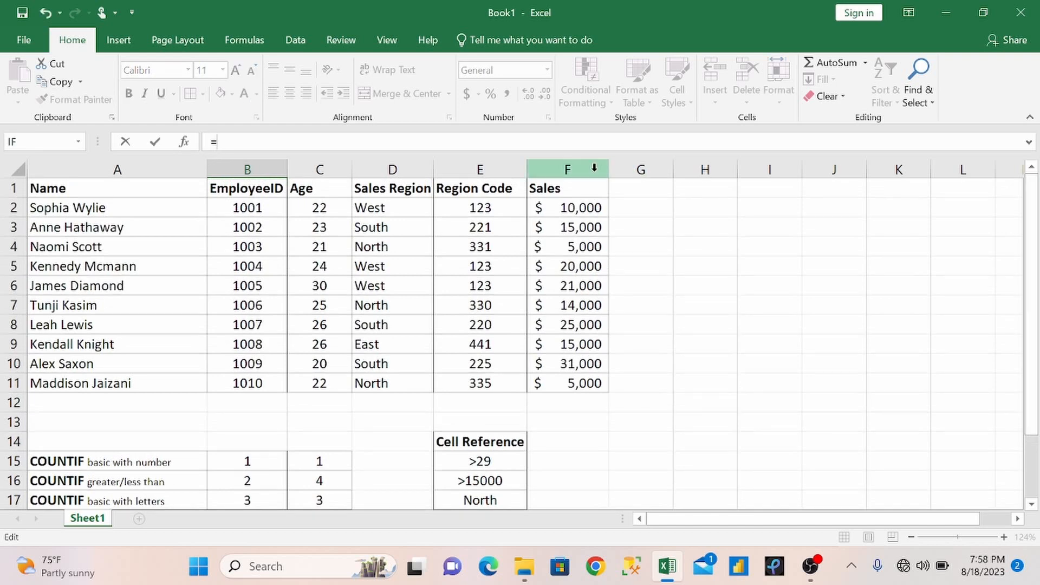
{"action": "type", "text": "countifs"}
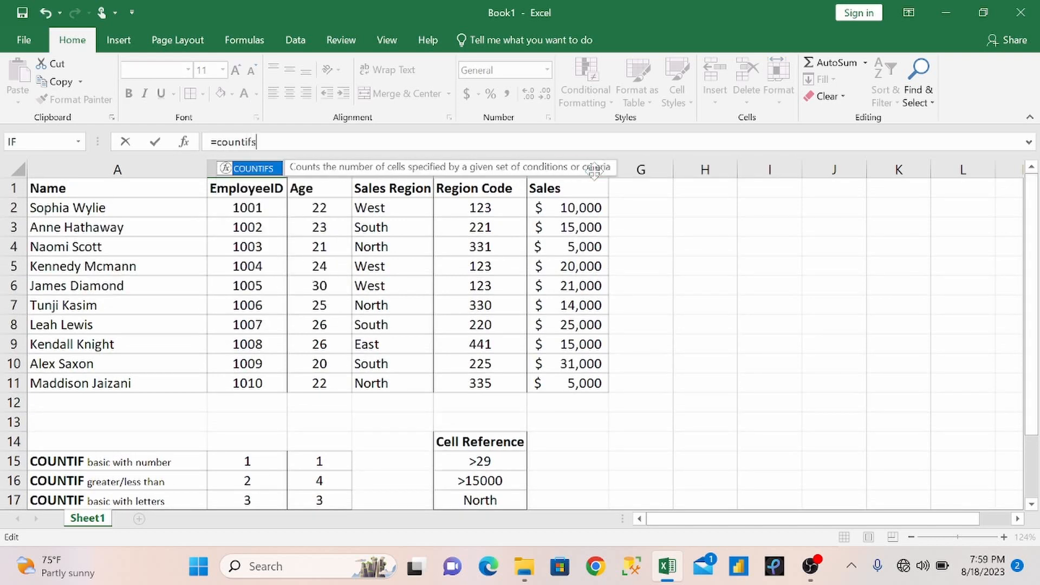
{"action": "key", "text": "Tab"}
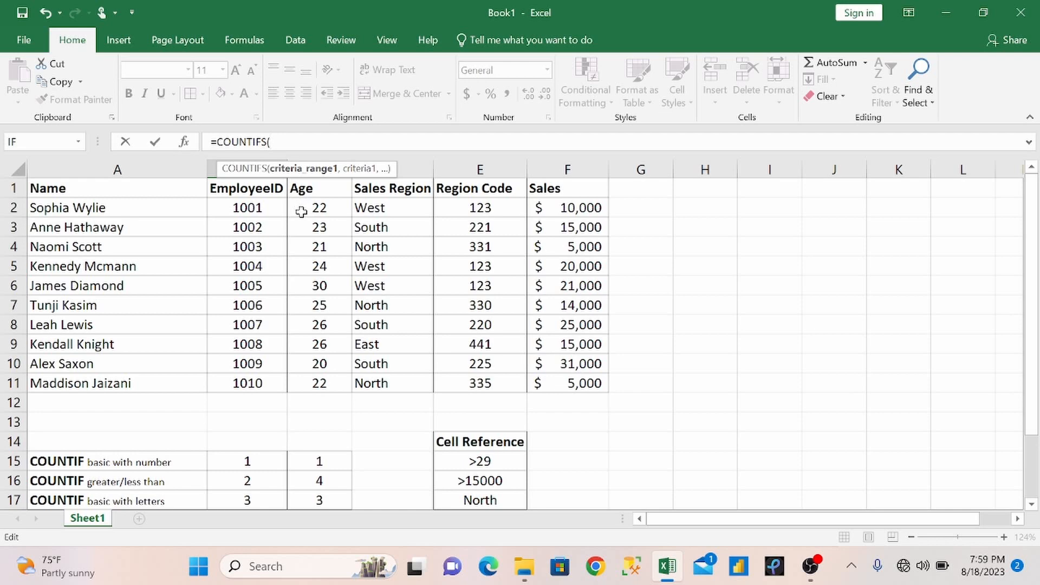
- Give the COUNTIFS formula in B21 its first condition: the ages C2:C11 with the criterion >25'
{"action": "left_click_drag", "start_coordinate": [301, 212], "coordinate": [300, 379]}
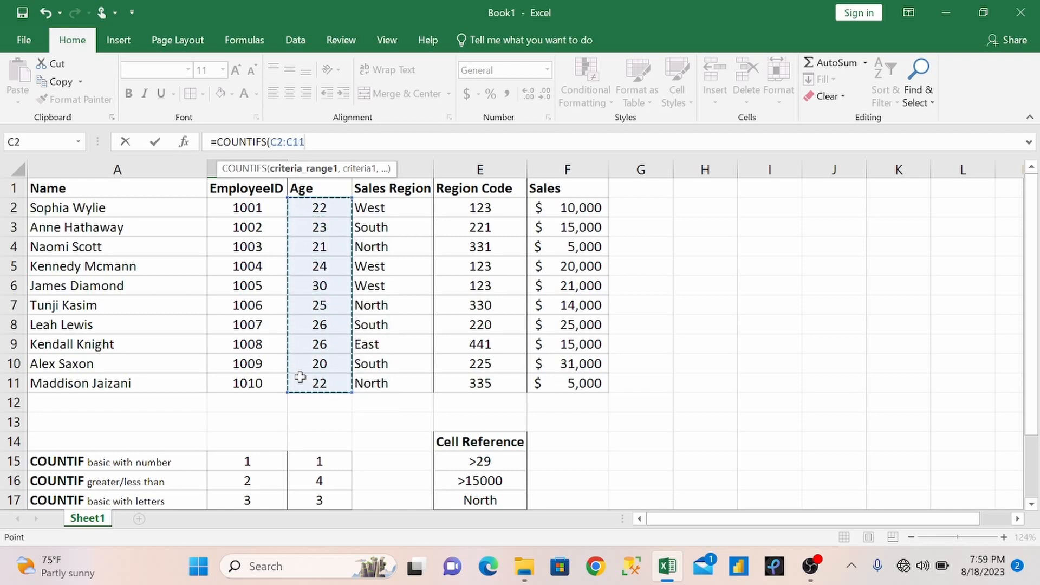
{"action": "type", "text": ",>25"}
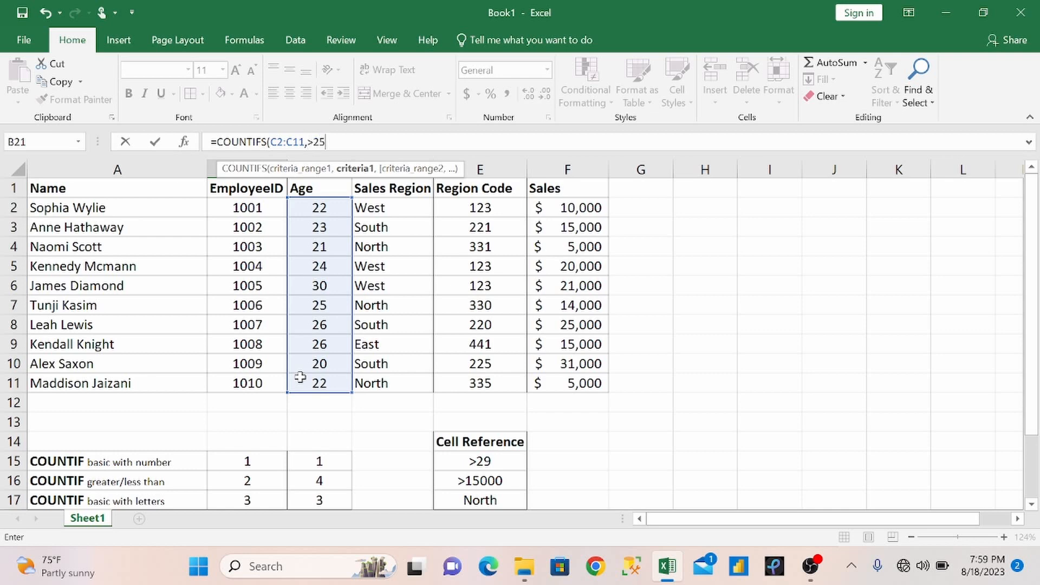
{"action": "type", "text": "\">25\","}
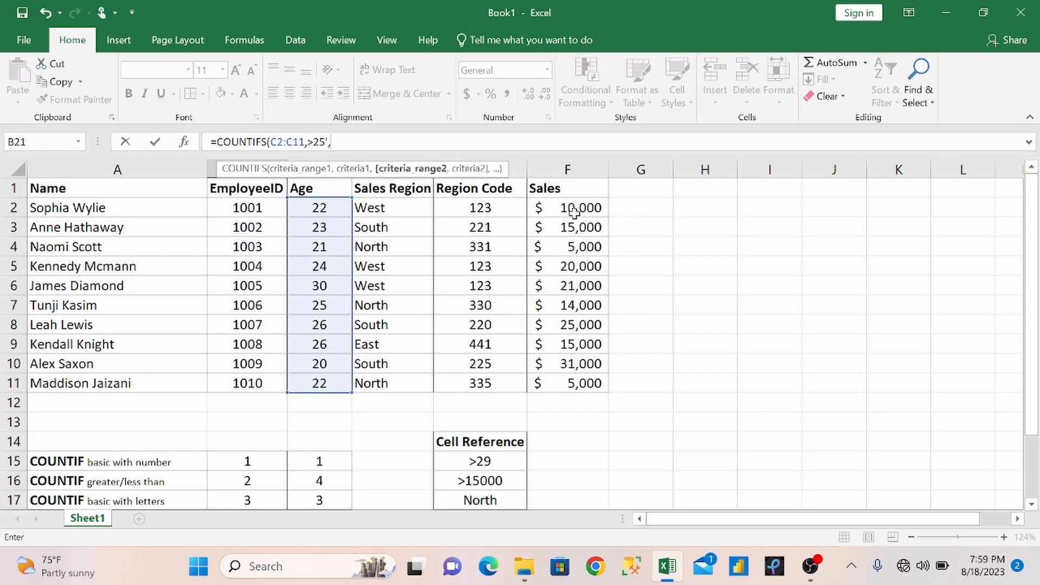
- Add the sales F2:F11 with the criterion ">=20000" as the second condition in B21 and close the COUNTIFS formula
{"action": "left_click_drag", "start_coordinate": [576, 211], "coordinate": [570, 379]}
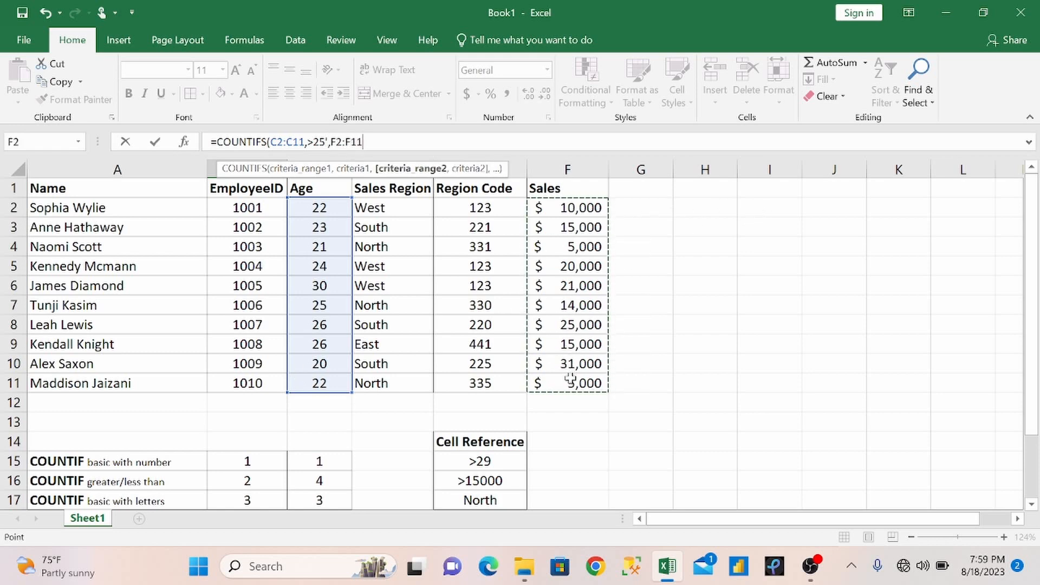
{"action": "type", "text": ",\">=20000"}
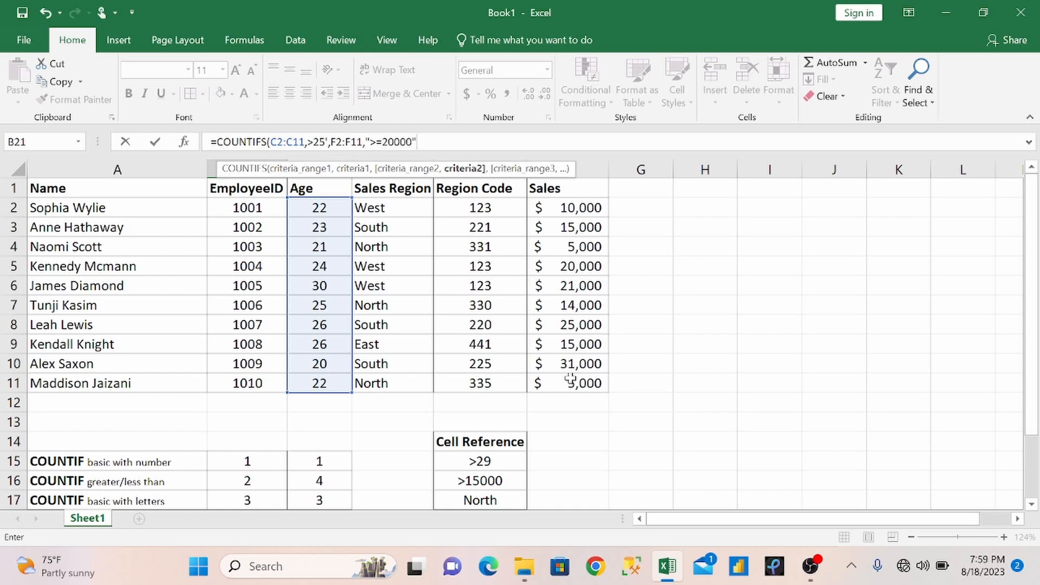
{"action": "type", "text": ")"}
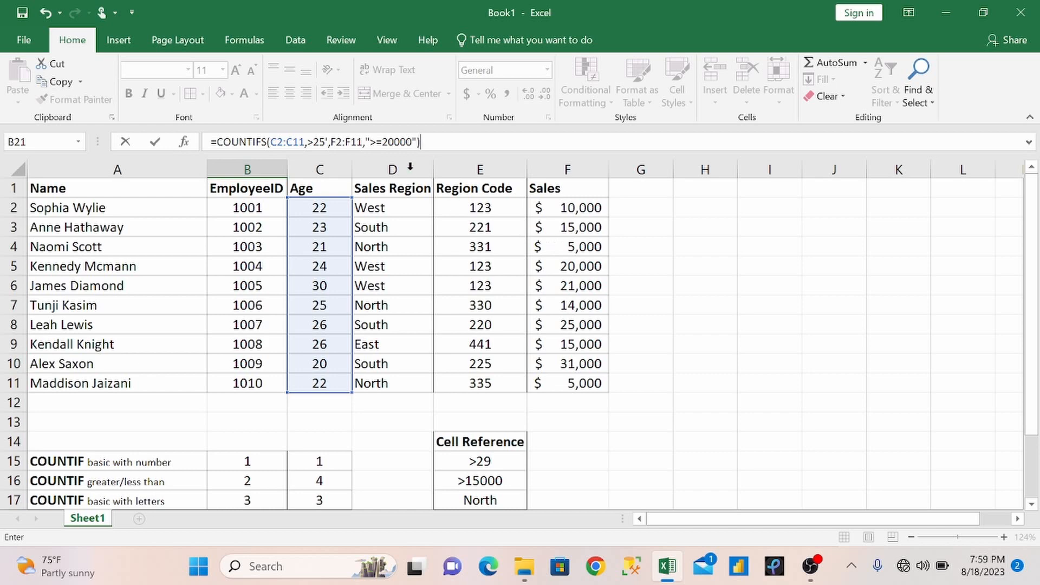
{"action": "left_click_drag", "start_coordinate": [421, 142], "coordinate": [320, 142]}
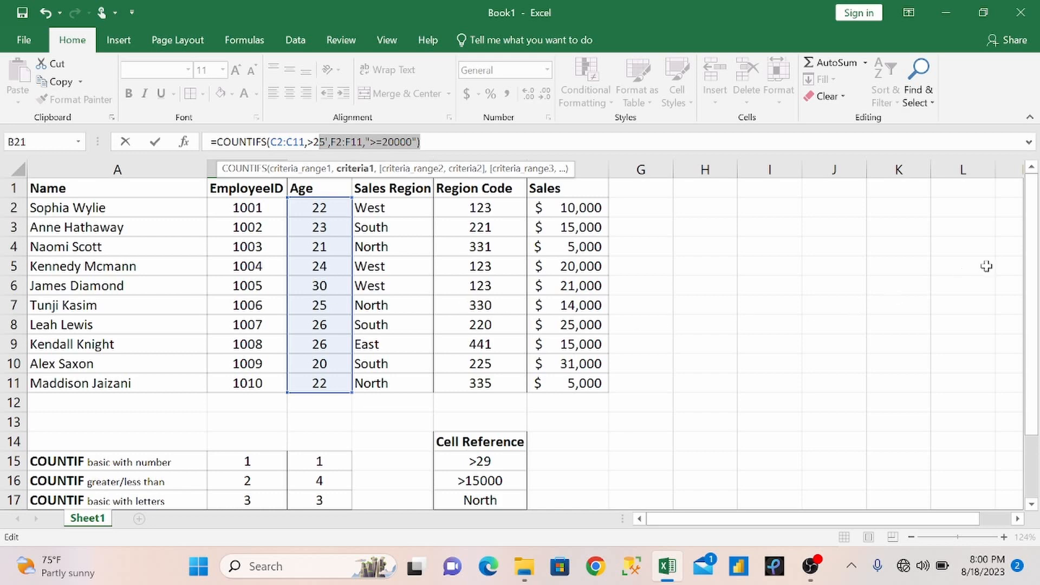
- Try to confirm the COUNTIFS formula in B21 as written and return to editing it
{"action": "left_click_drag", "start_coordinate": [1034, 263], "coordinate": [1035, 338]}
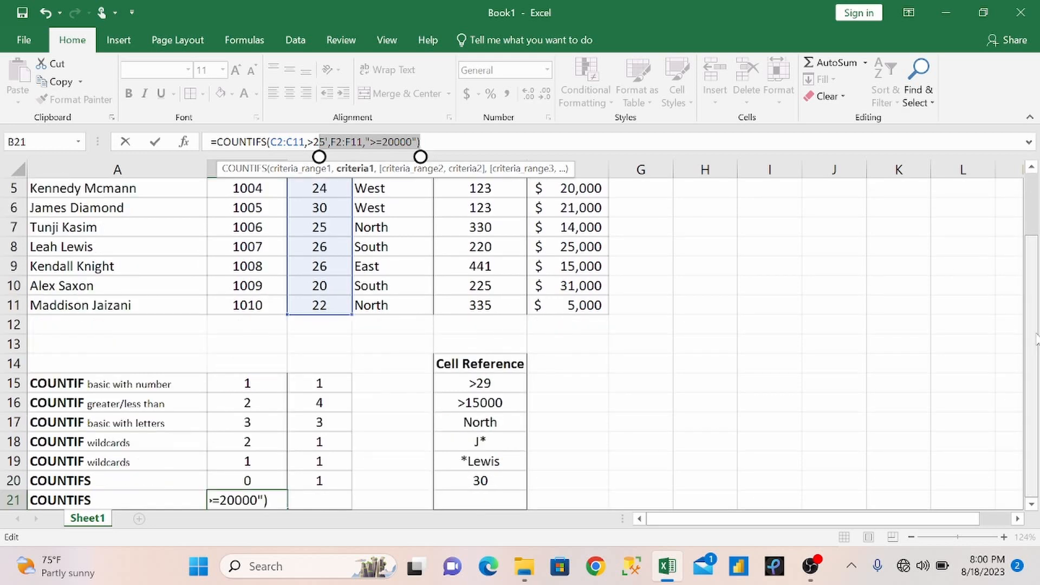
{"action": "key", "text": "Return"}
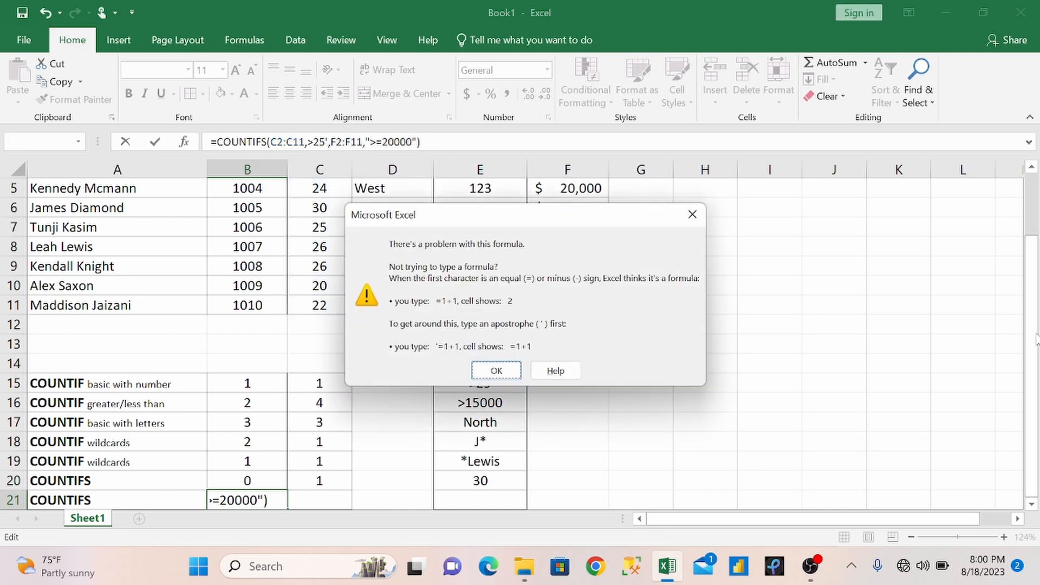
{"action": "left_click", "coordinate": [692, 214]}
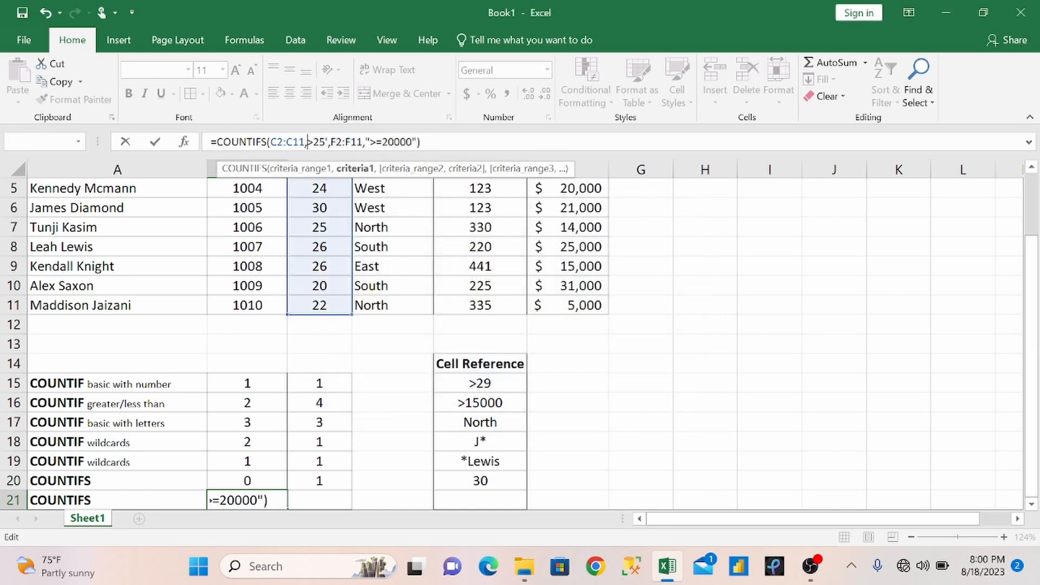
{"action": "left_click", "coordinate": [421, 142]}
{"action": "key", "text": "Return"}
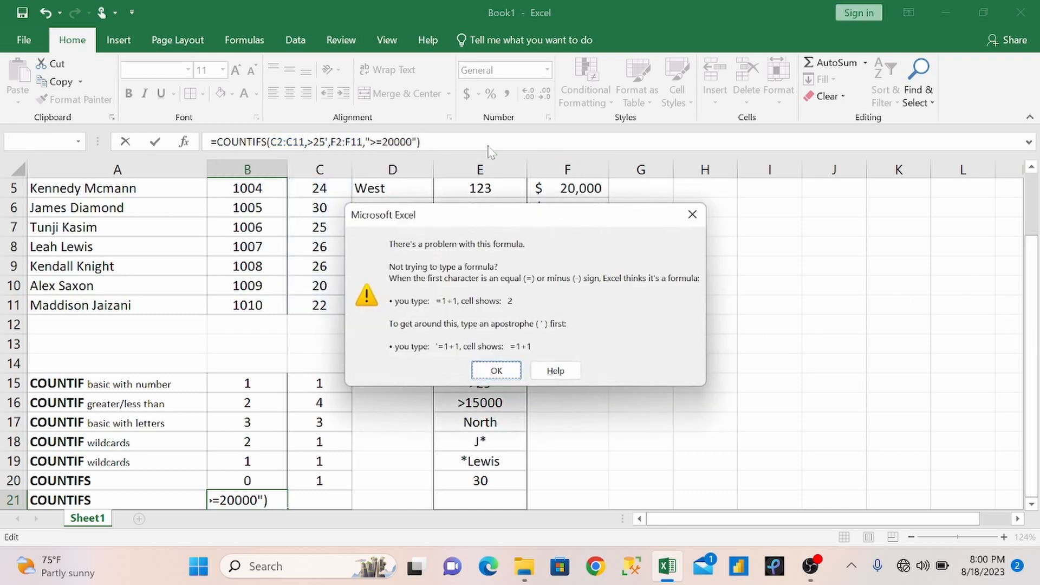
{"action": "left_click", "coordinate": [496, 369]}
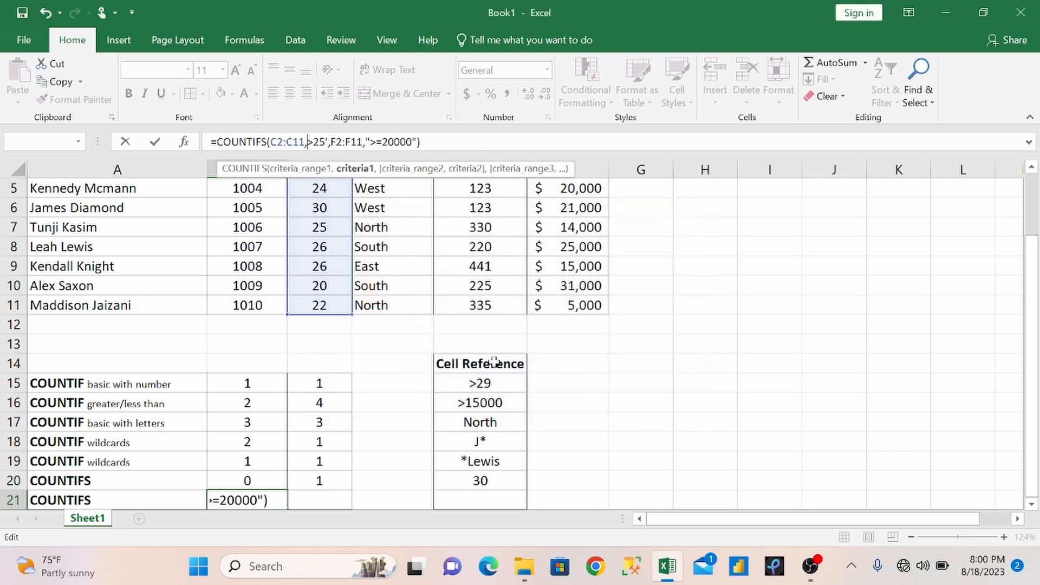
- Correct the first criterion in the B21 COUNTIFS formula to ">25" with double quotes on both sides and confirm the formula
{"action": "left_click", "coordinate": [310, 142]}
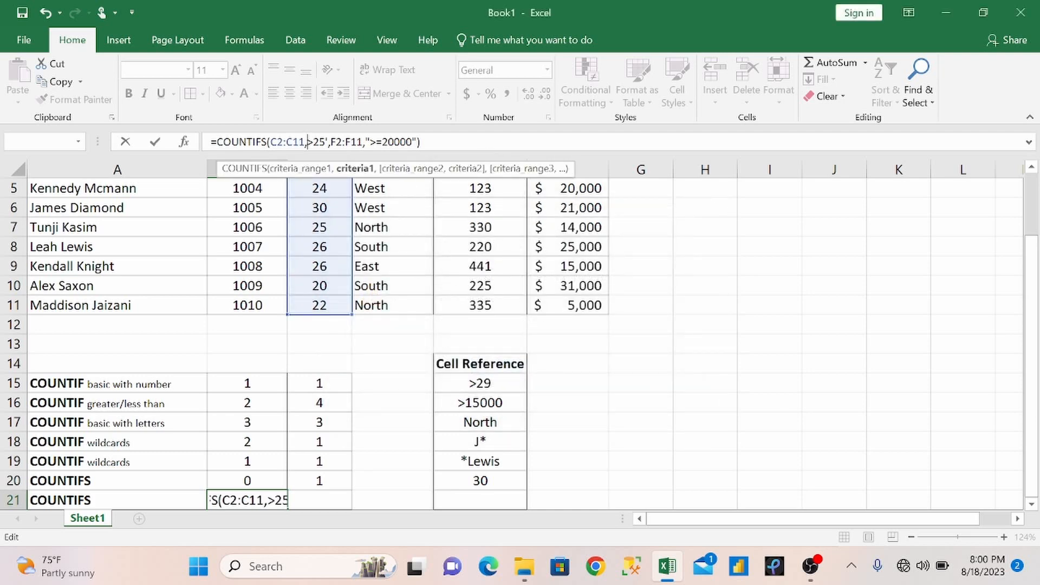
{"action": "type", "text": "\""}
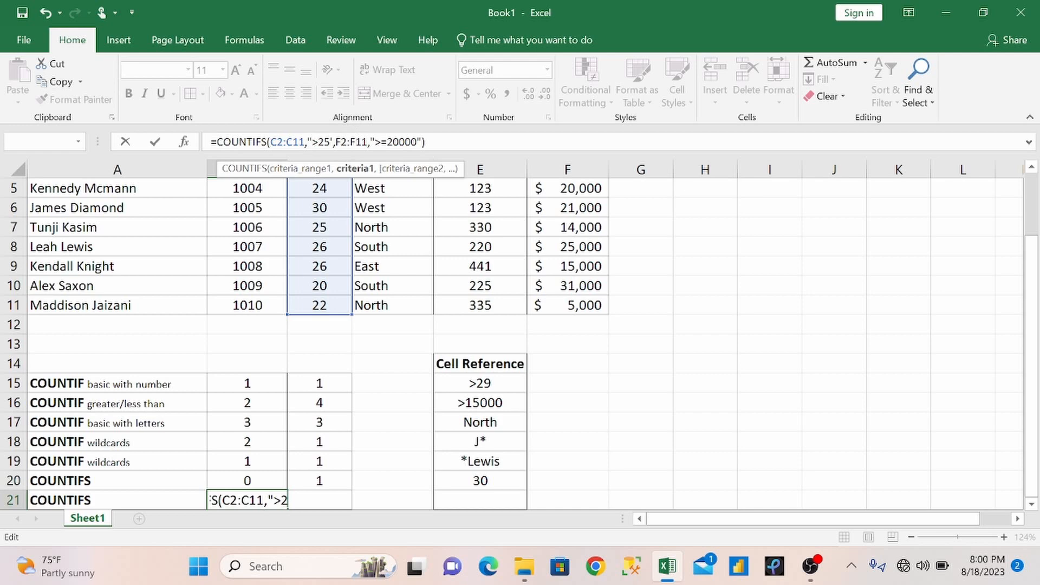
{"action": "key", "text": "BackSpace"}
{"action": "type", "text": "\""}
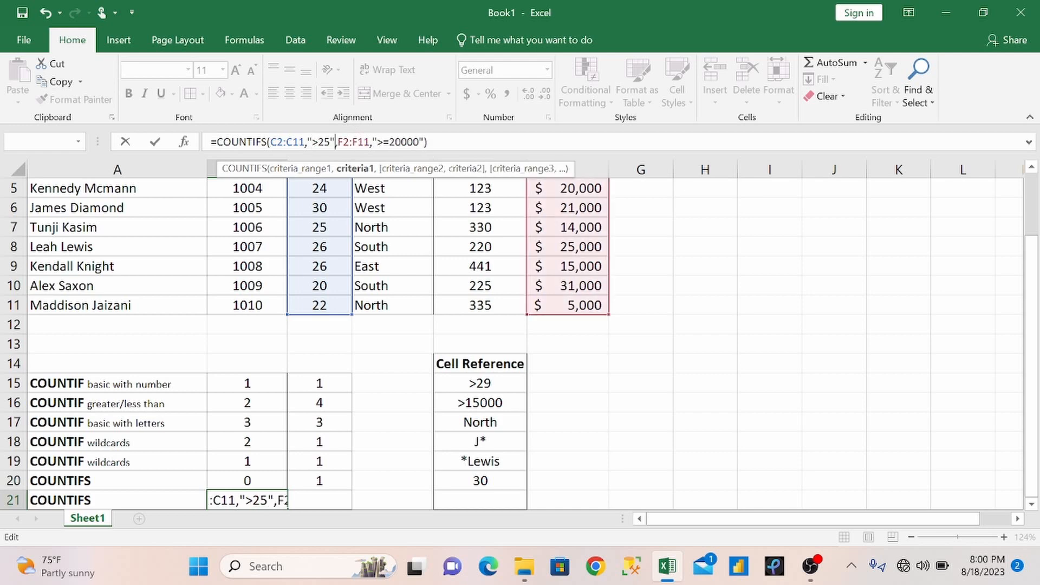
{"action": "key", "text": "Return"}
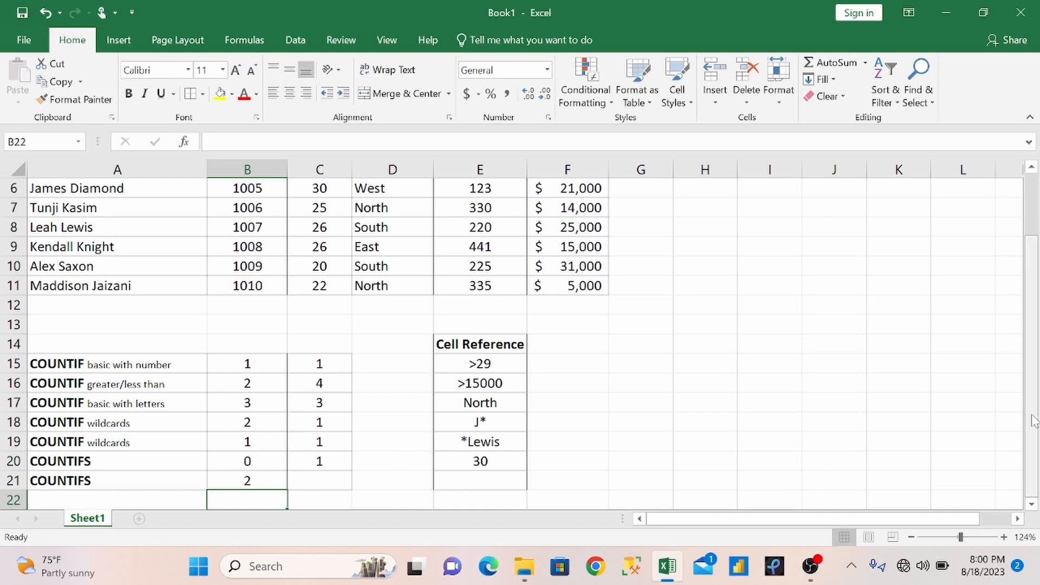
- Begin a COUNTIFS formula in C21, correcting the misspelled function name, ready for its first criteria range
{"action": "scroll", "coordinate": [1035, 419], "scroll_direction": "up", "scroll_amount": 2}
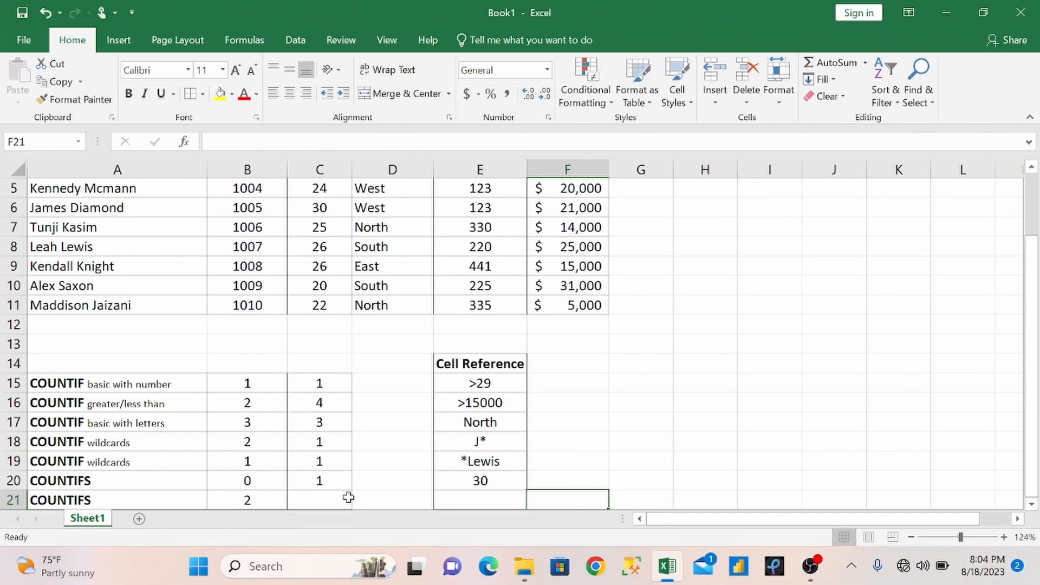
{"action": "left_click", "coordinate": [296, 503]}
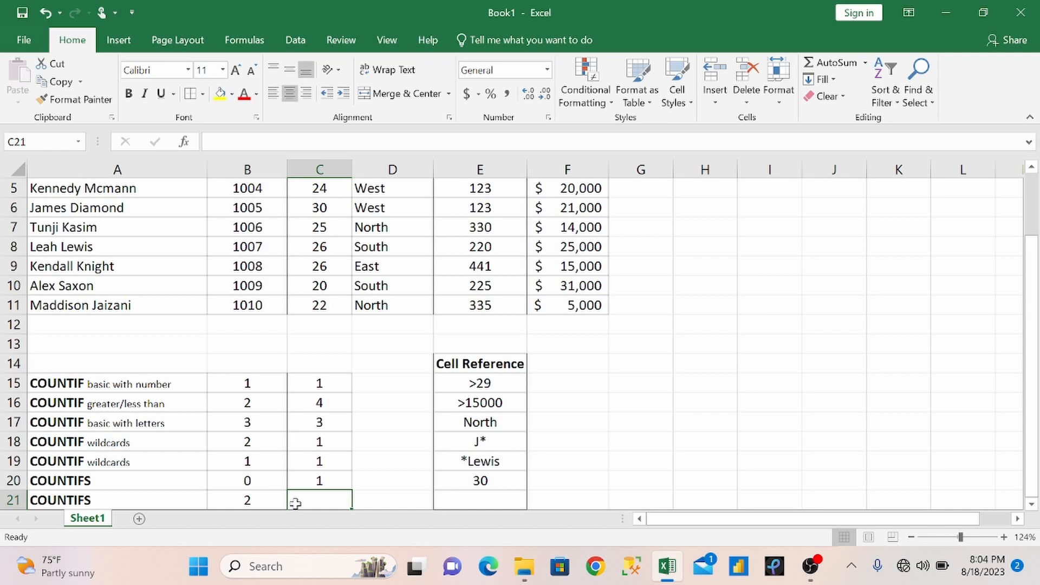
{"action": "type", "text": "=count"}
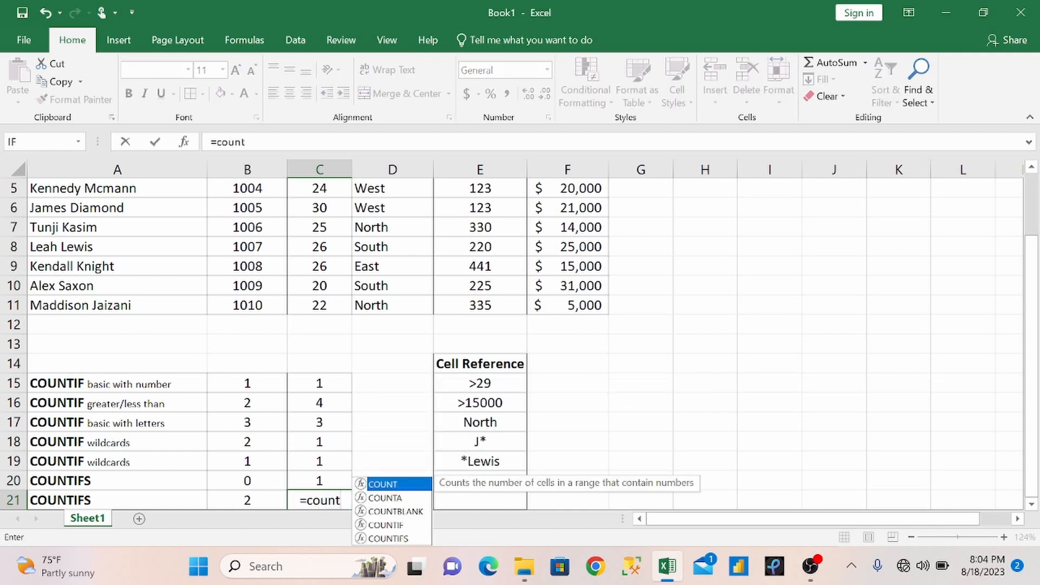
{"action": "type", "text": "is"}
{"action": "key", "text": "Tab"}
{"action": "key", "text": "BackSpace"}
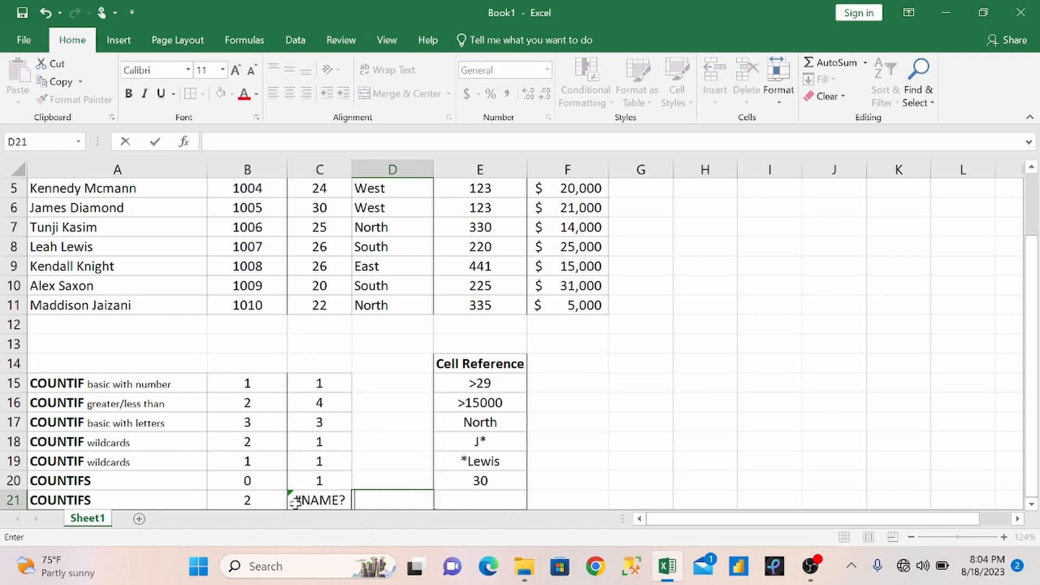
{"action": "left_click", "coordinate": [308, 499]}
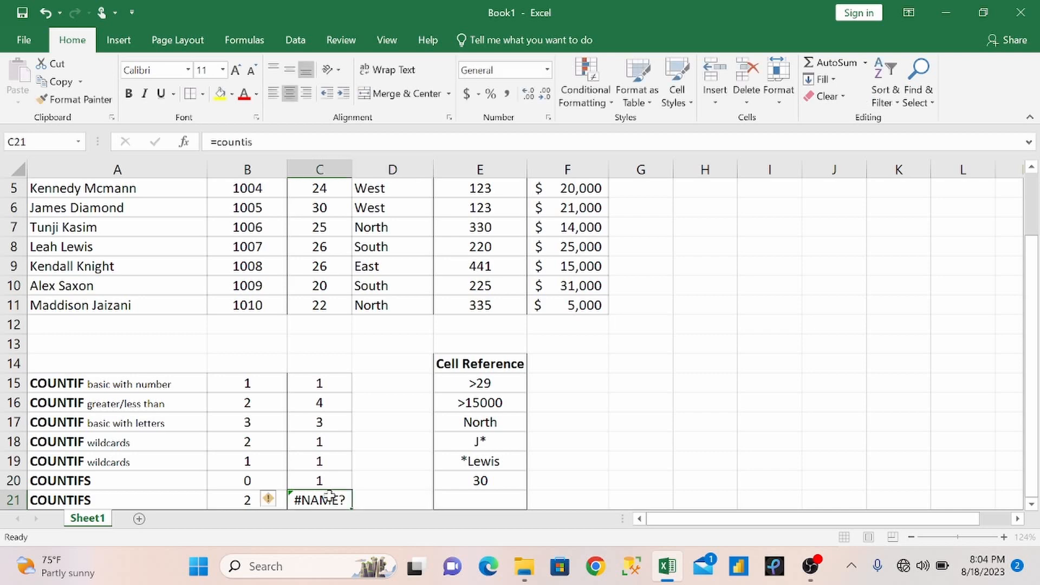
{"action": "key", "text": "F2"}
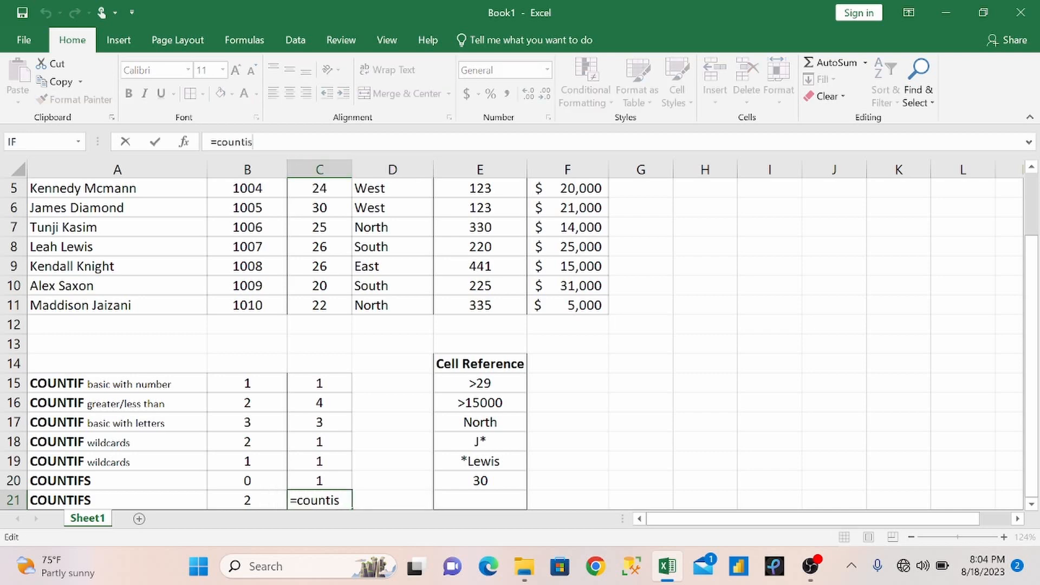
{"action": "key", "text": "BackSpace"}
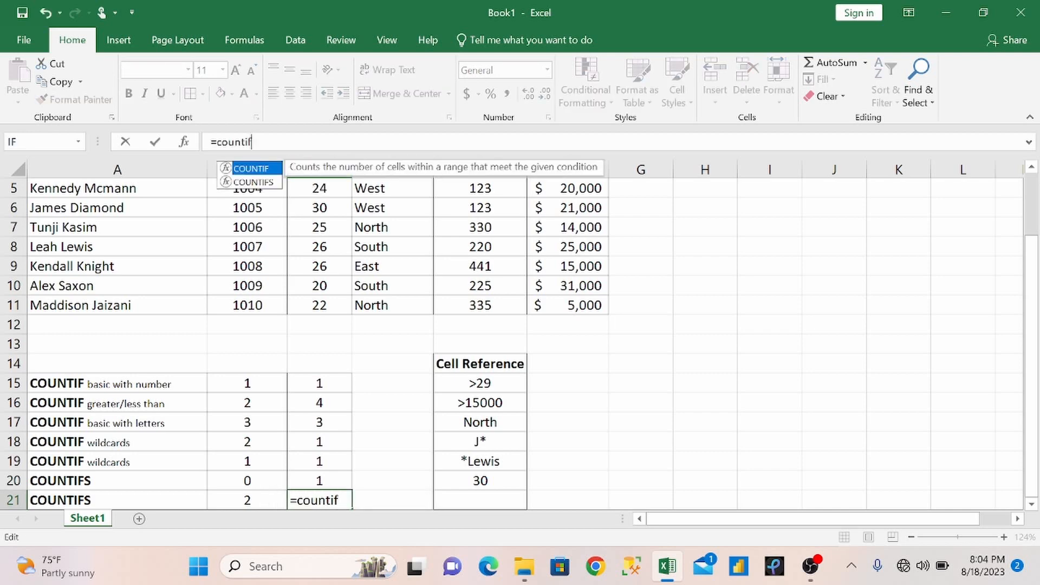
{"action": "type", "text": "s"}
{"action": "key", "text": "Tab"}
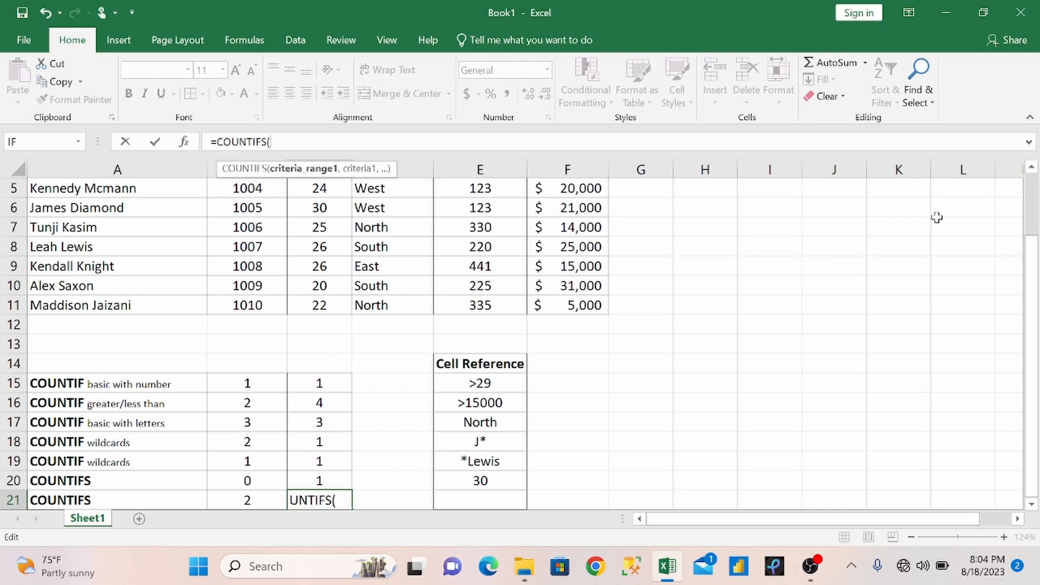
- Give the COUNTIFS formula in C21 its first condition: the ages C2:C11 with cell E21 as the criterion
{"action": "left_click", "coordinate": [1027, 280]}
{"action": "left_click_drag", "start_coordinate": [1029, 281], "coordinate": [1029, 258]}
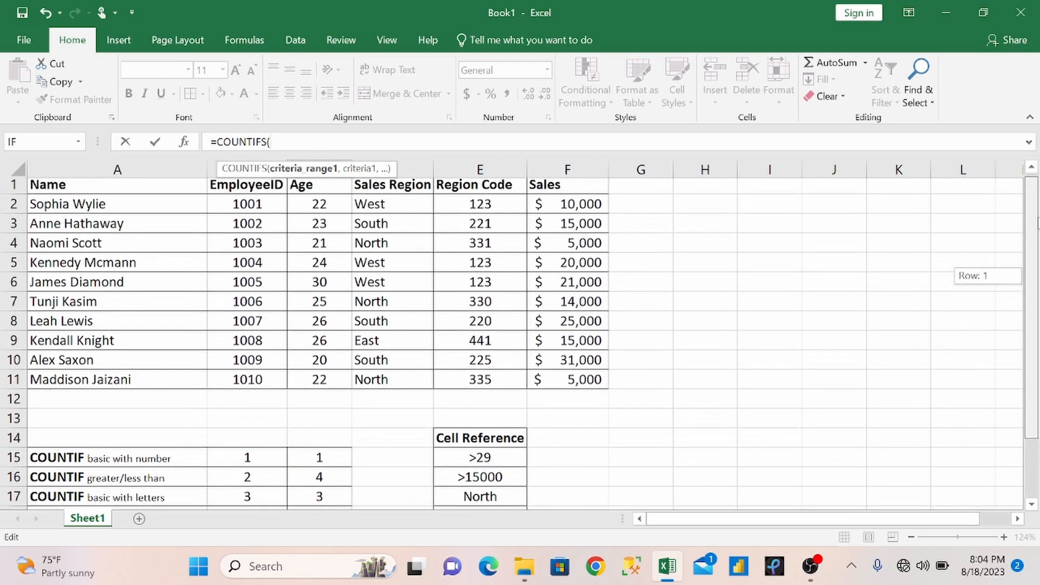
{"action": "left_click_drag", "start_coordinate": [302, 201], "coordinate": [317, 382]}
{"action": "type", "text": ","}
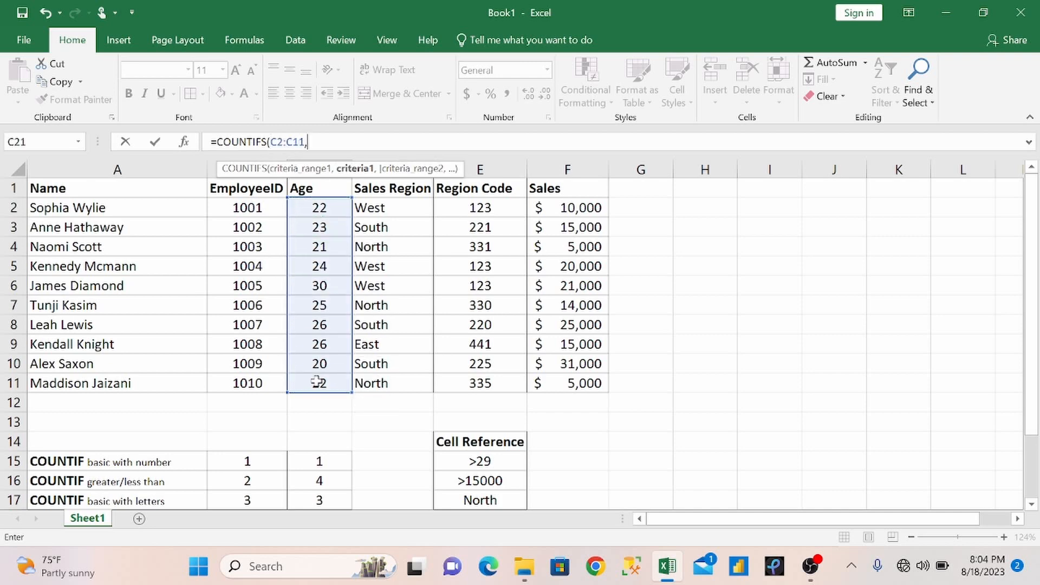
{"action": "left_click_drag", "start_coordinate": [1021, 208], "coordinate": [1022, 269]}
{"action": "left_click", "coordinate": [493, 498]}
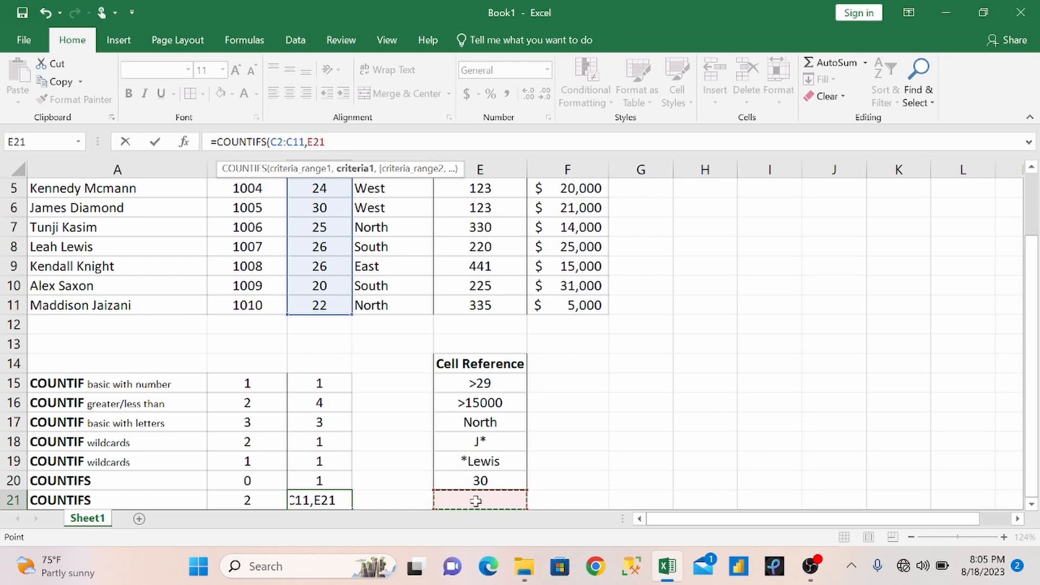
- Add the sales F2:F11 with the criterion ">=15000" as the second condition in C21 and confirm the COUNTIFS formula
{"action": "type", "text": ","}
{"action": "left_click_drag", "start_coordinate": [1033, 324], "coordinate": [1033, 266]}
{"action": "left_click_drag", "start_coordinate": [595, 207], "coordinate": [569, 397]}
{"action": "type", "text": ","}
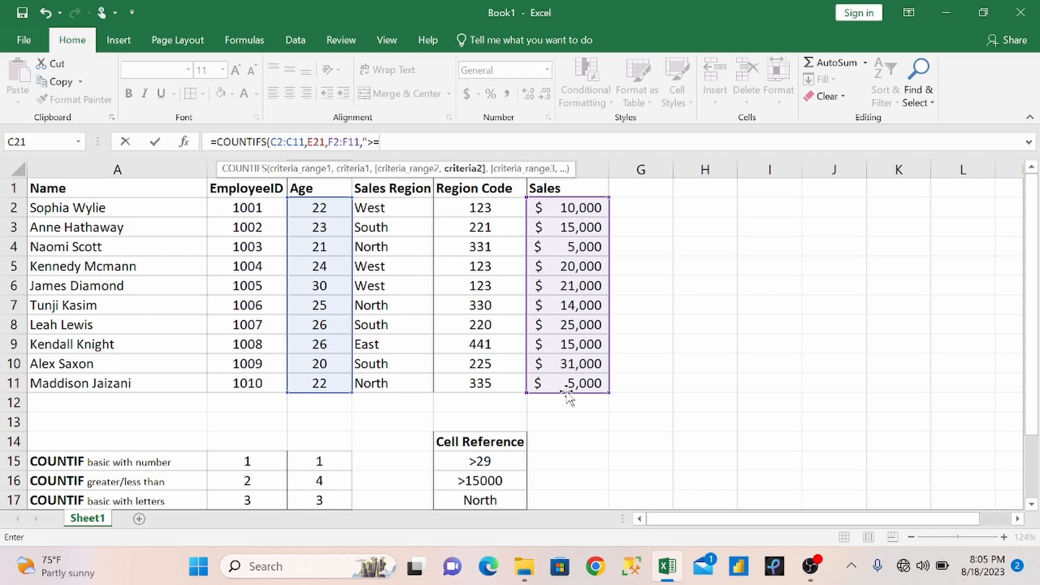
{"action": "type", "text": "15000\")"}
{"action": "key", "text": "Return"}
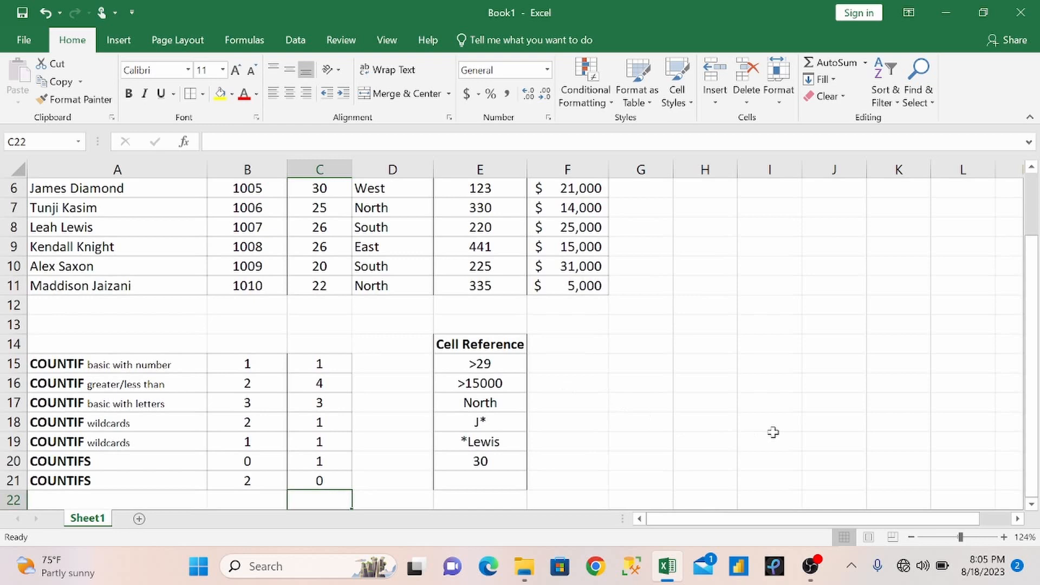
- Enter the age criterion <25 in the Cell Reference column at E21
{"action": "left_click", "coordinate": [445, 477]}
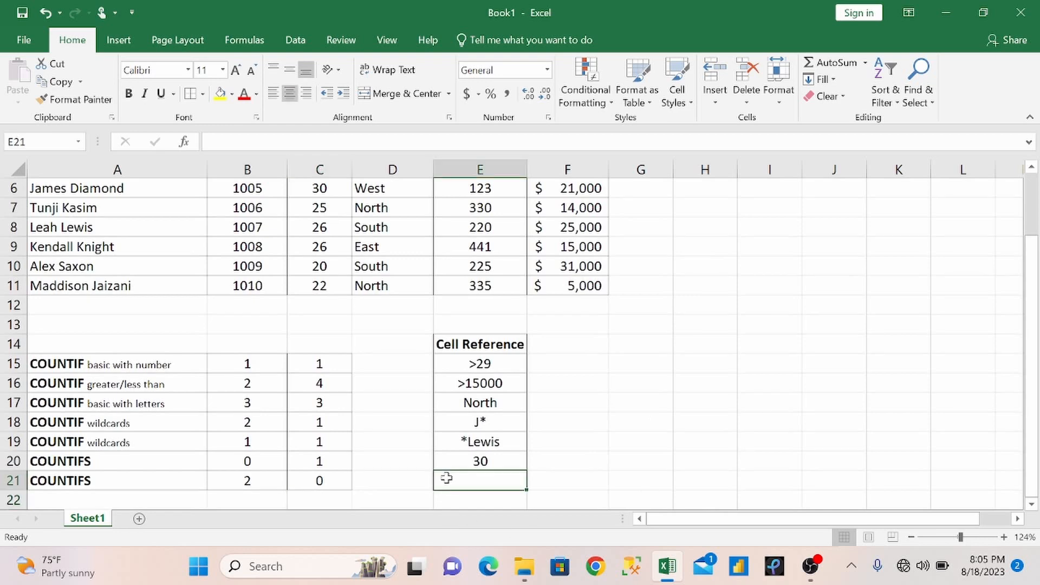
{"action": "type", "text": "<25"}
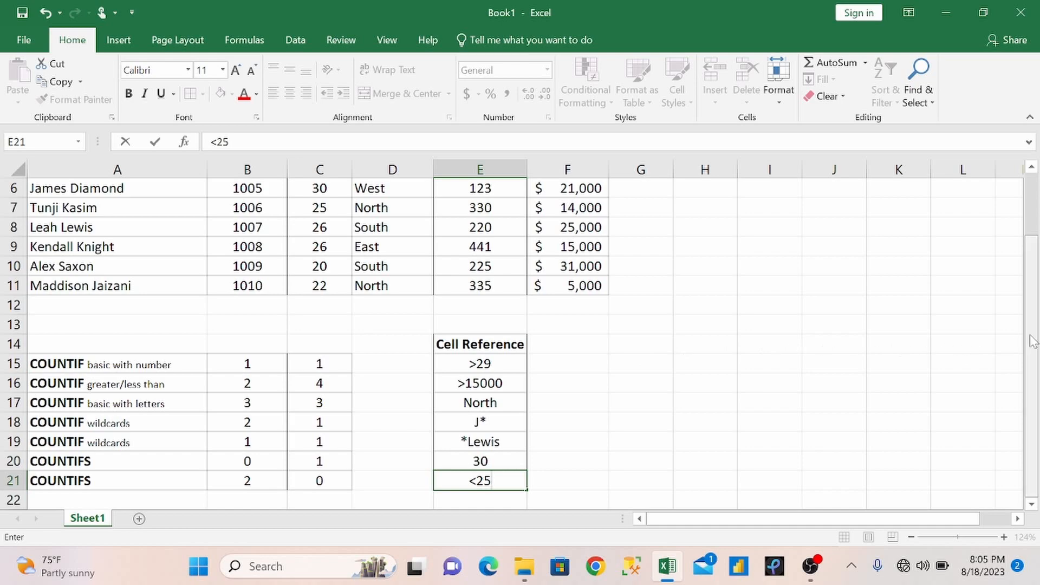
{"action": "mouse_move", "coordinate": [1031, 341]}
{"action": "left_mouse_down"}
{"action": "mouse_move", "coordinate": [1030, 260]}
{"action": "mouse_move", "coordinate": [1032, 325]}
{"action": "left_mouse_up"}
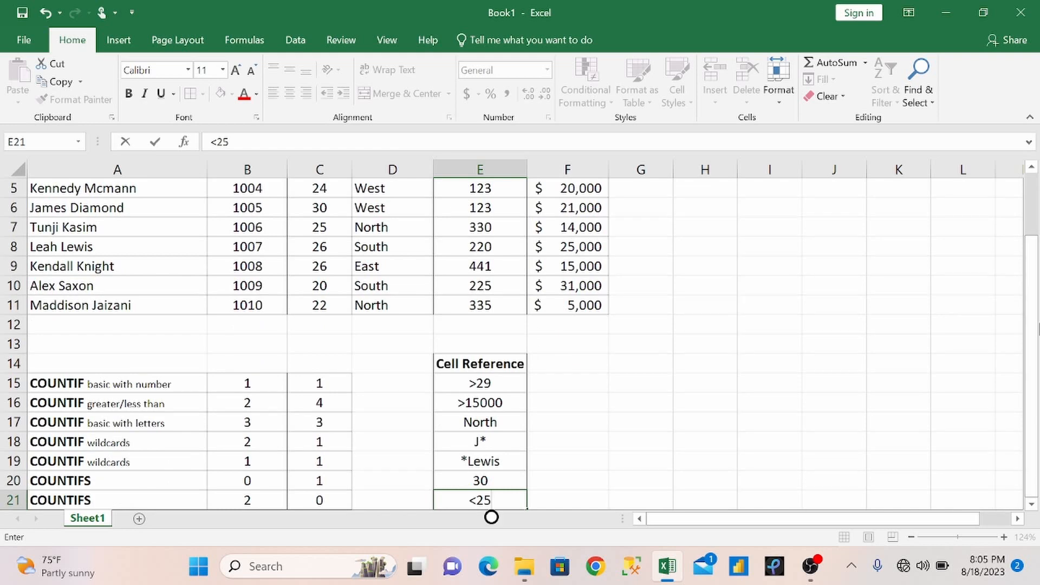
{"action": "key", "text": "Return"}
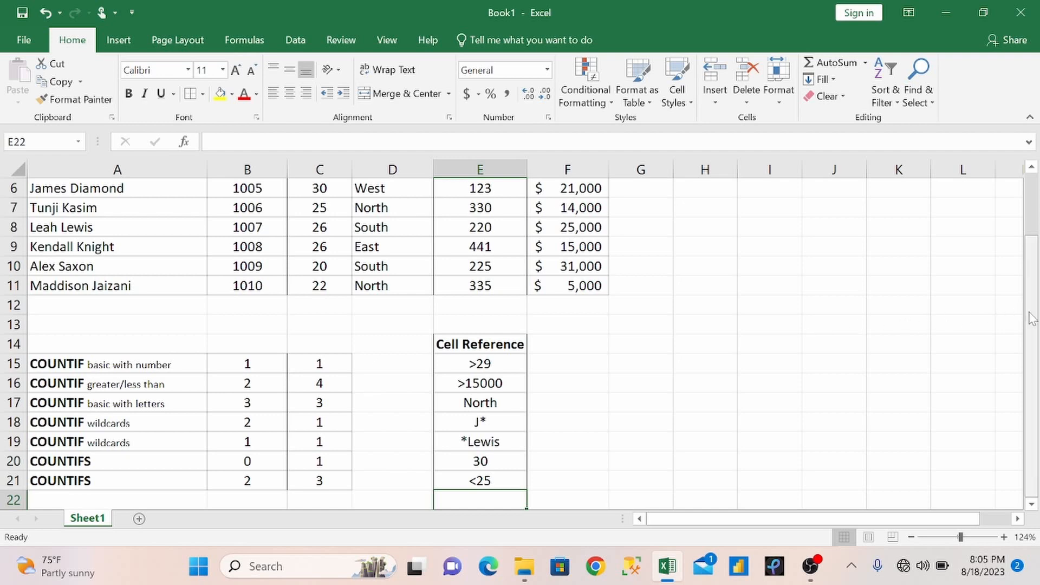
- Check the COUNTIFS formula in C21 against the criterion in E21 and the ages and sales in the employee table
{"action": "left_click_drag", "start_coordinate": [1030, 320], "coordinate": [1029, 239]}
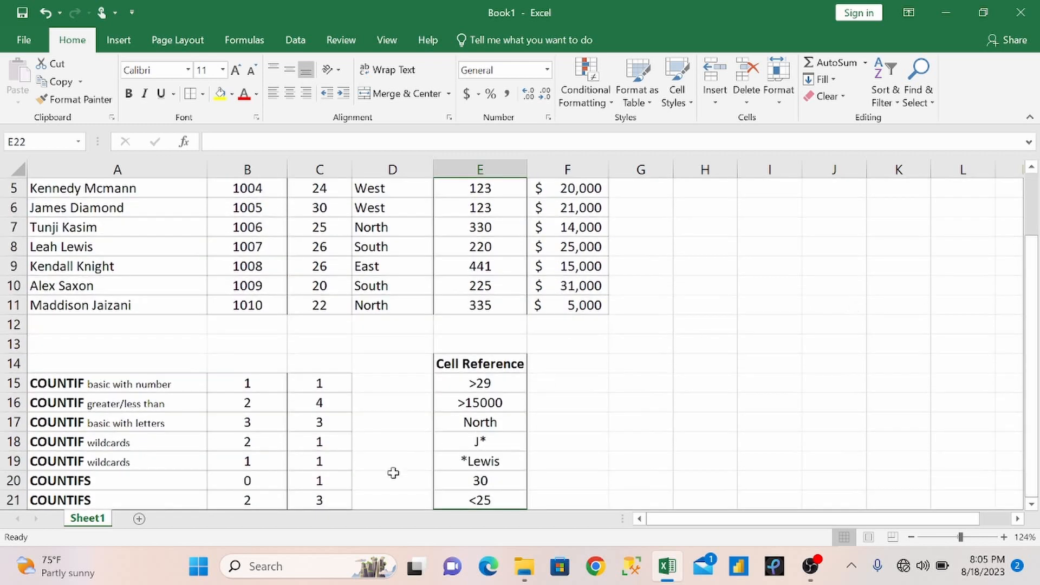
{"action": "left_click", "coordinate": [472, 499]}
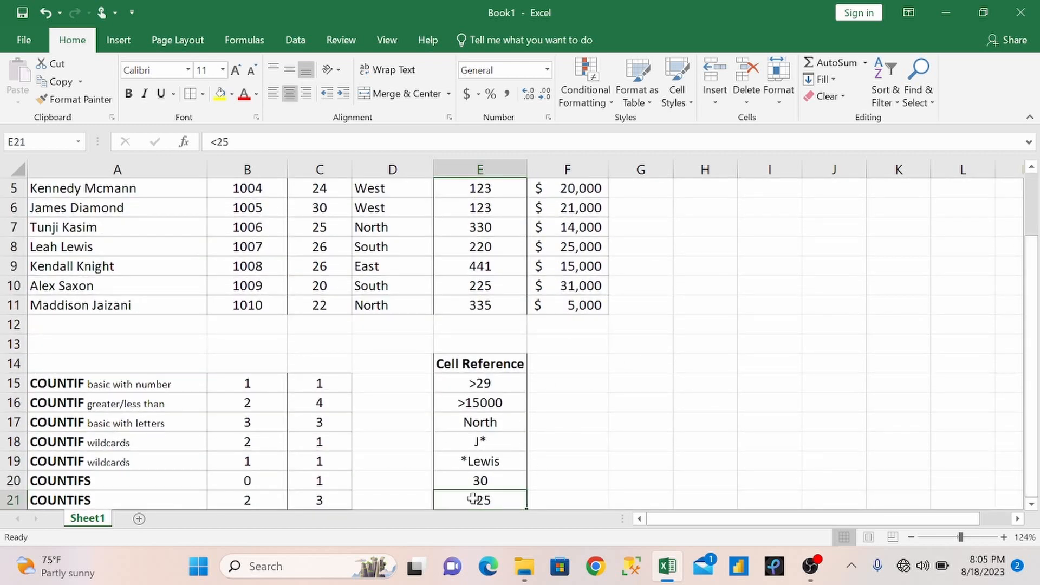
{"action": "left_click", "coordinate": [291, 499]}
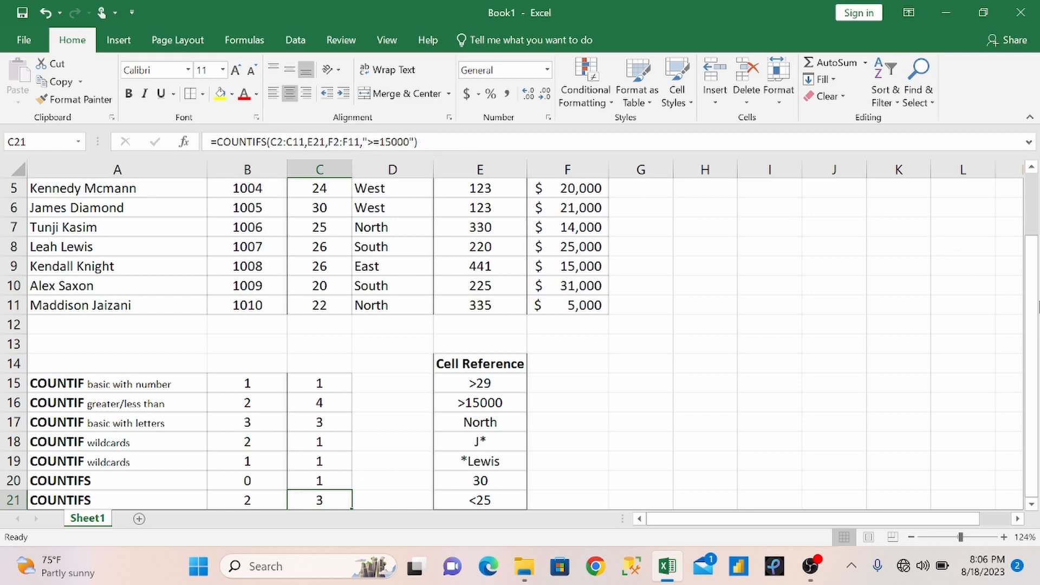
{"action": "left_click_drag", "start_coordinate": [1038, 306], "coordinate": [1031, 241]}
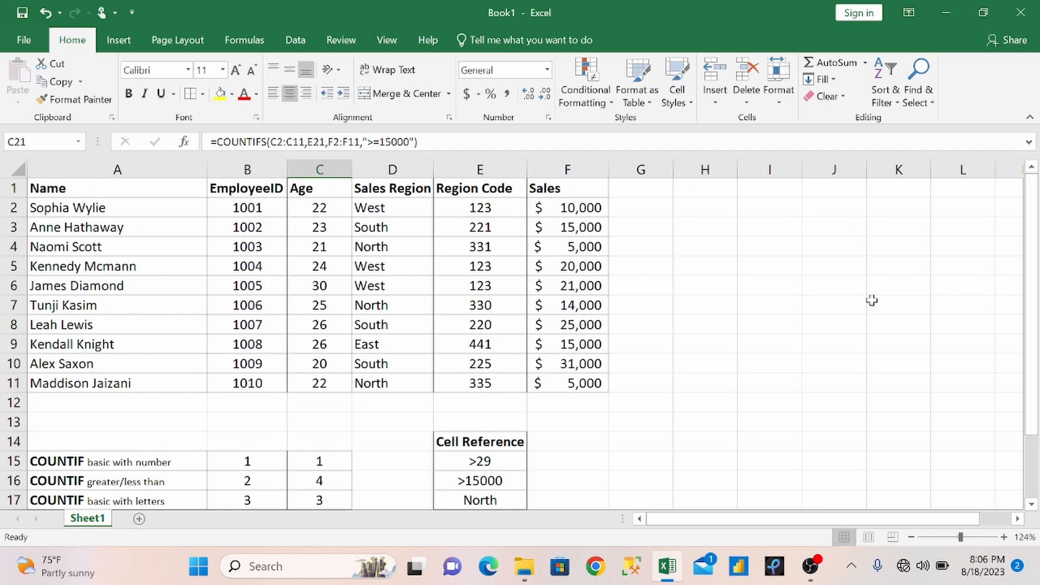